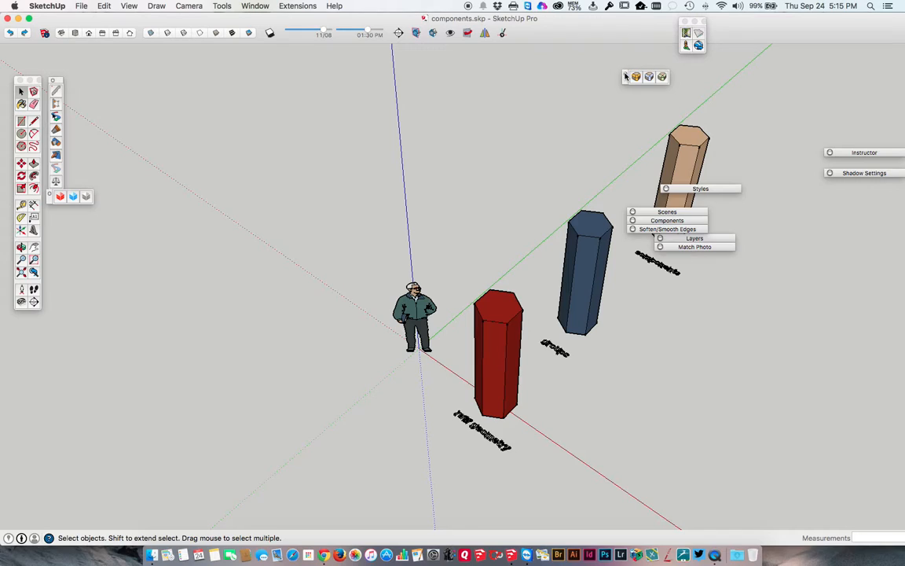
Close the two small floating toolbars beside the large tool set and align the Styles and Layers dialogs with the collapsed dialog stack
{"action": "left_click", "coordinate": [52, 82]}
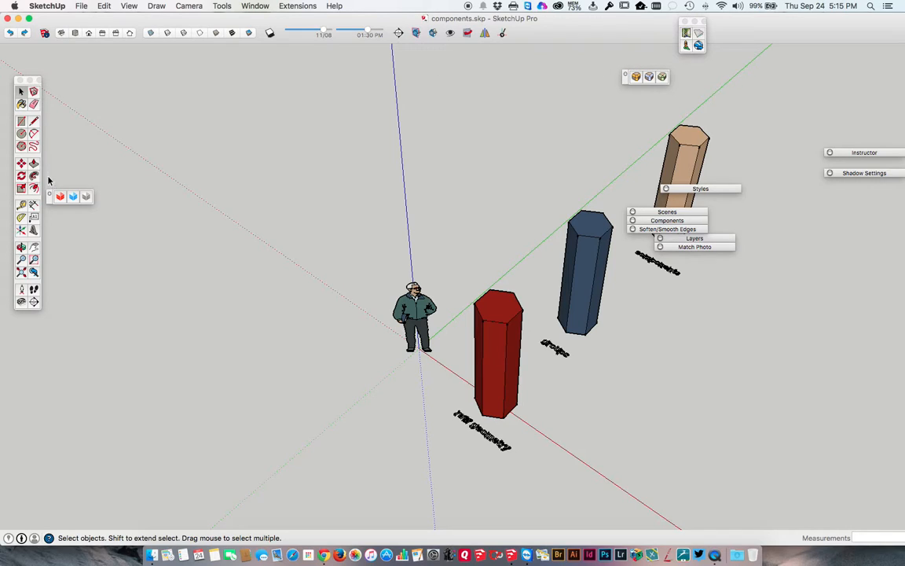
{"action": "left_click", "coordinate": [50, 193]}
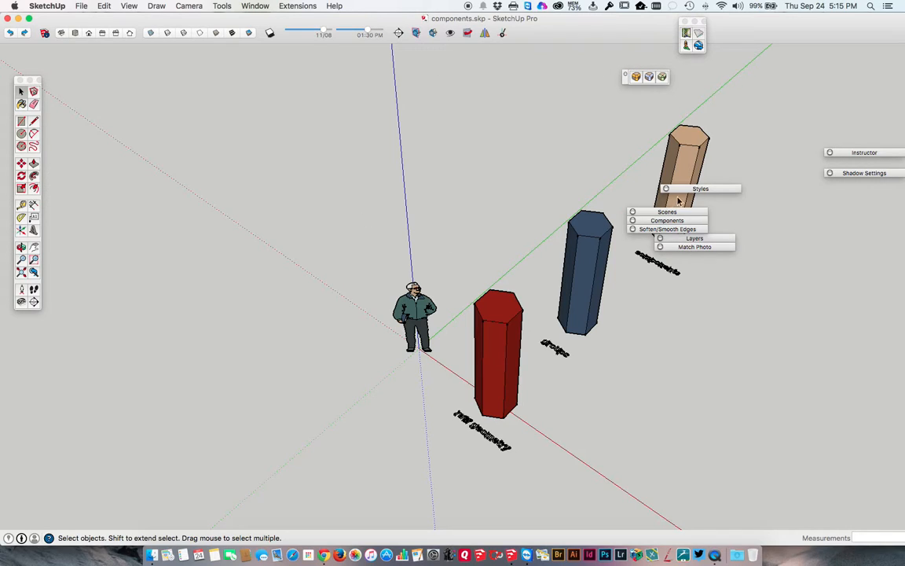
{"action": "left_click_drag", "start_coordinate": [667, 190], "coordinate": [646, 205]}
{"action": "left_click_drag", "start_coordinate": [677, 239], "coordinate": [660, 238]}
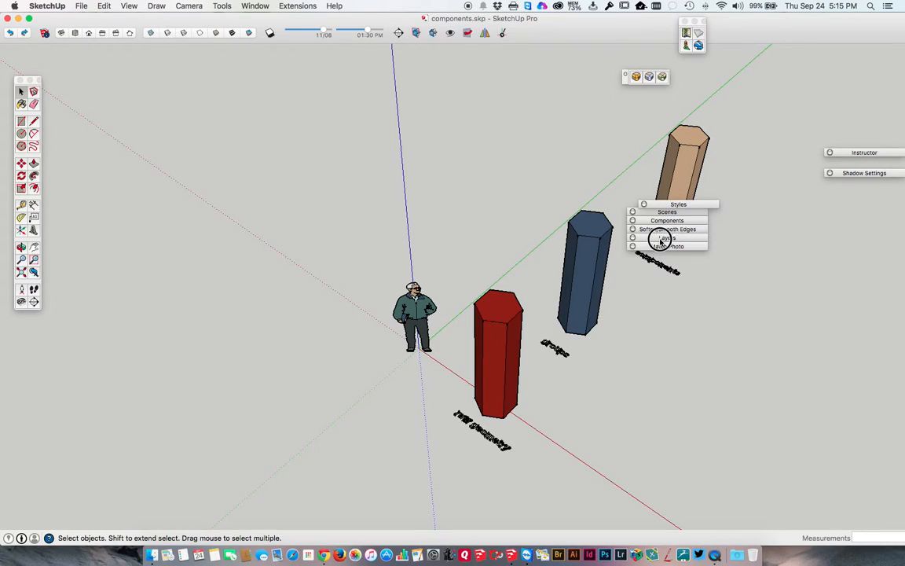
{"action": "left_click_drag", "start_coordinate": [665, 203], "coordinate": [654, 201]}
Add the Instructor and Shadow Settings dialogs to the stack above Styles, leaving Shadow Settings collapsed
{"action": "left_click_drag", "start_coordinate": [842, 152], "coordinate": [650, 192]}
{"action": "left_click", "coordinate": [840, 172]}
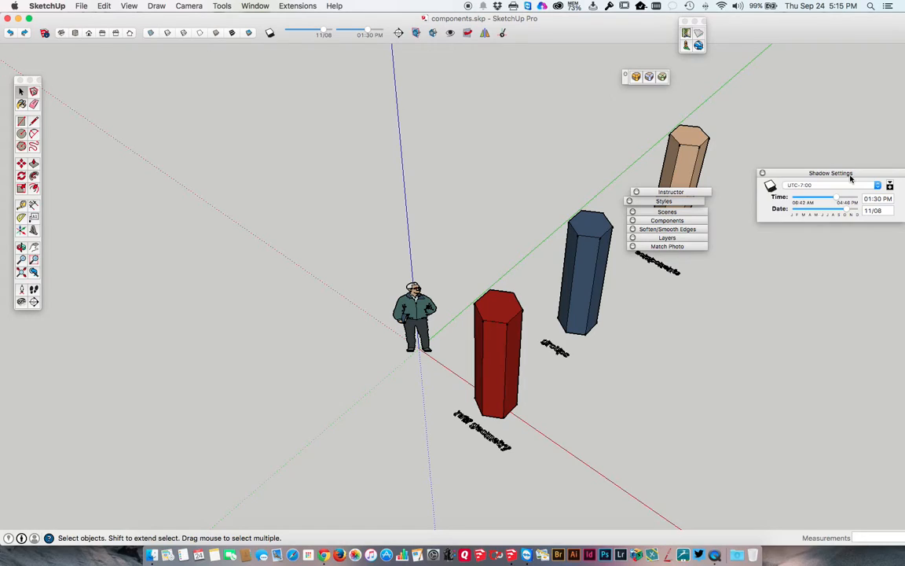
{"action": "left_click_drag", "start_coordinate": [848, 174], "coordinate": [652, 179]}
{"action": "left_click", "coordinate": [698, 146]}
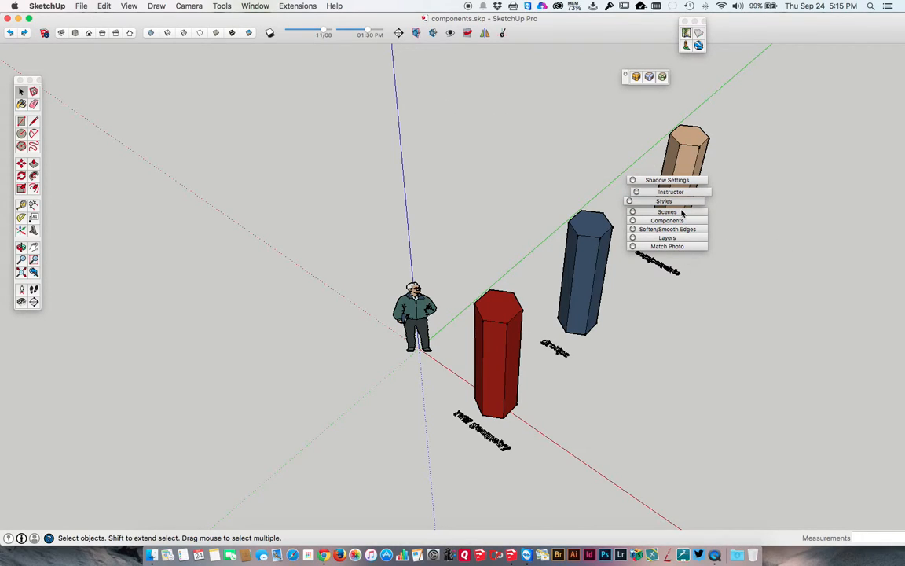
Open the materials browser to view the colors in the model, close it, and review the list of available dialogs
{"action": "left_click", "coordinate": [256, 7]}
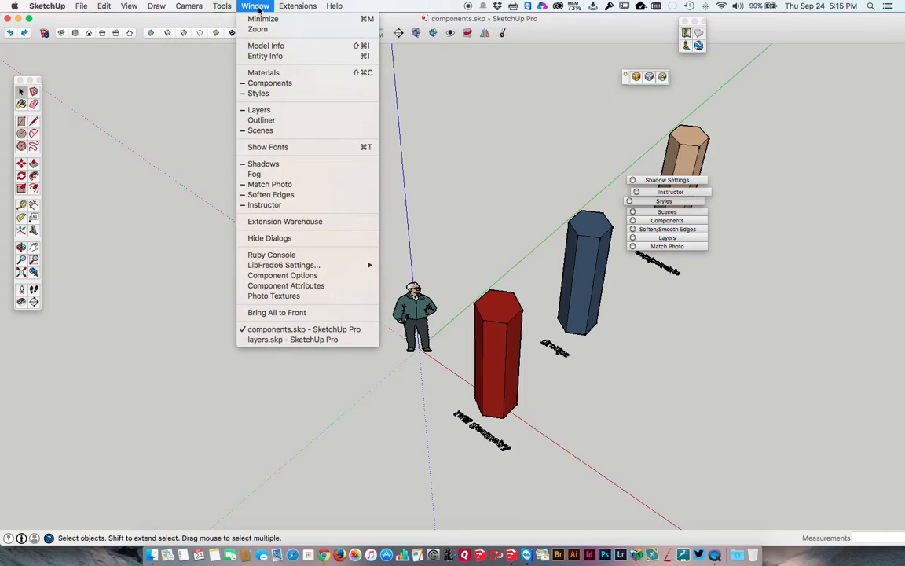
{"action": "left_click", "coordinate": [262, 73]}
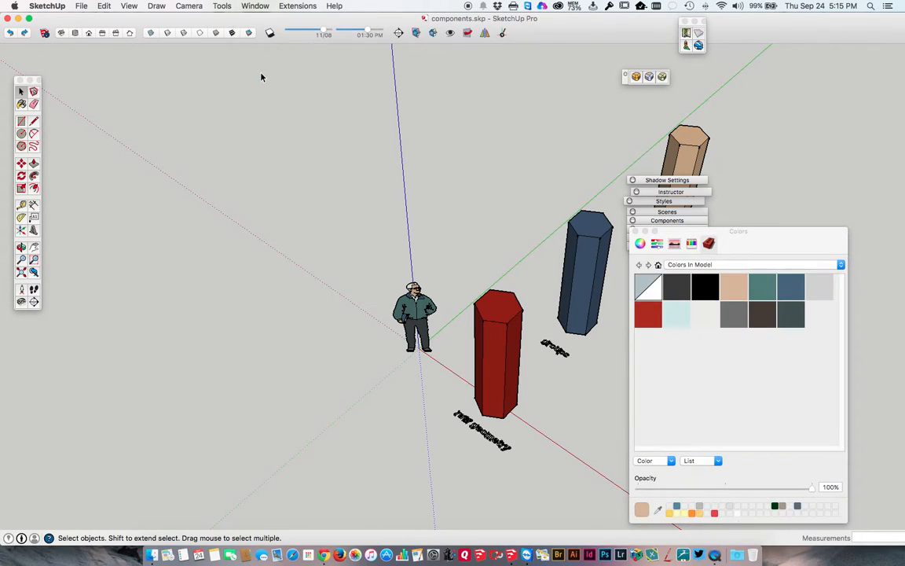
{"action": "left_click", "coordinate": [636, 231]}
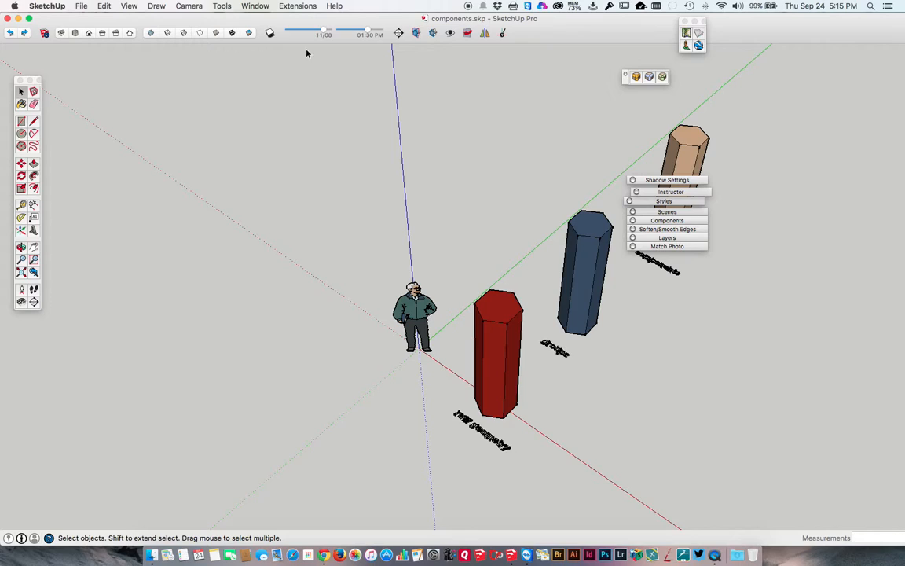
{"action": "left_click", "coordinate": [257, 7]}
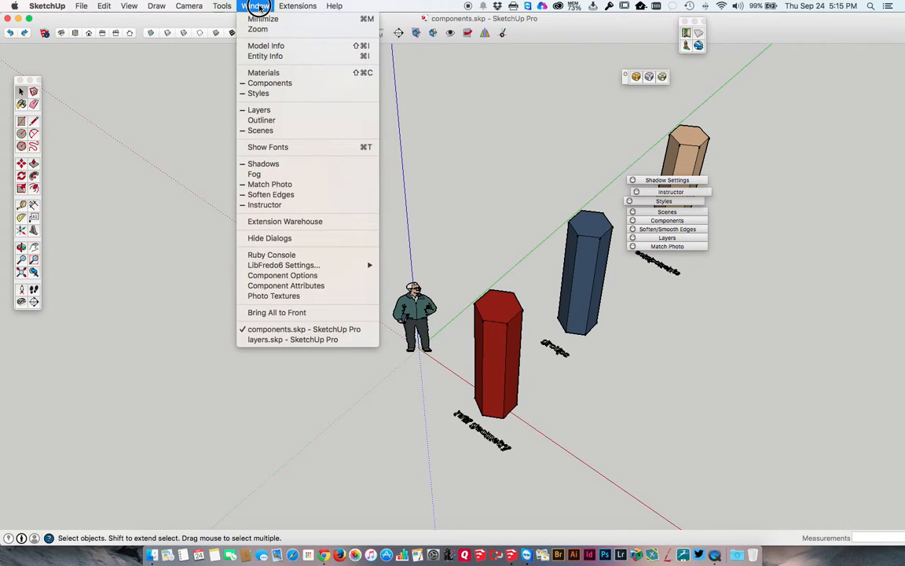
{"action": "left_click", "coordinate": [260, 8]}
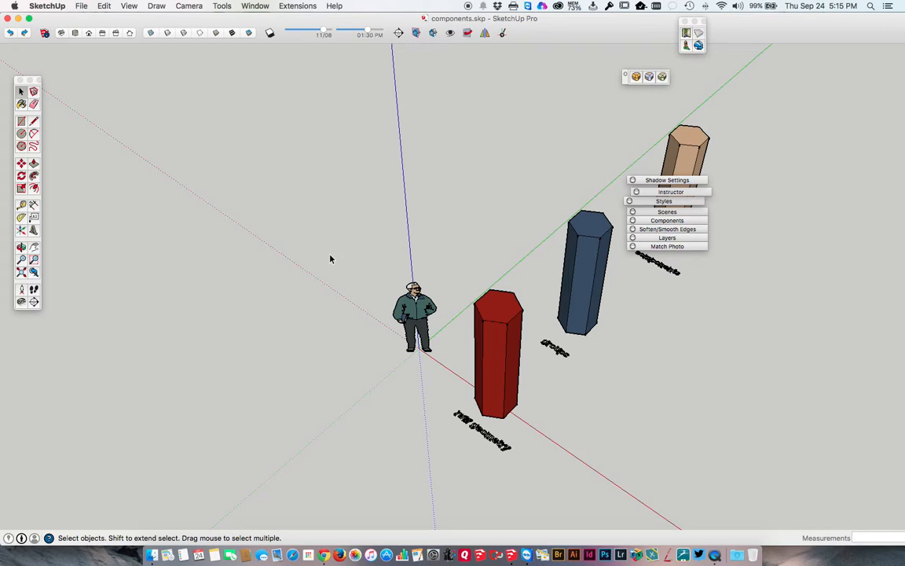
Orbit and zoom the model to examine the standing figure and three columns from lower viewing angles
{"action": "scroll", "coordinate": [330, 259], "scroll_direction": "down", "scroll_amount": 3}
{"action": "middle_click_drag", "start_coordinate": [330, 256], "coordinate": [370, 97]}
{"action": "middle_click_drag", "start_coordinate": [365, 202], "coordinate": [322, 200]}
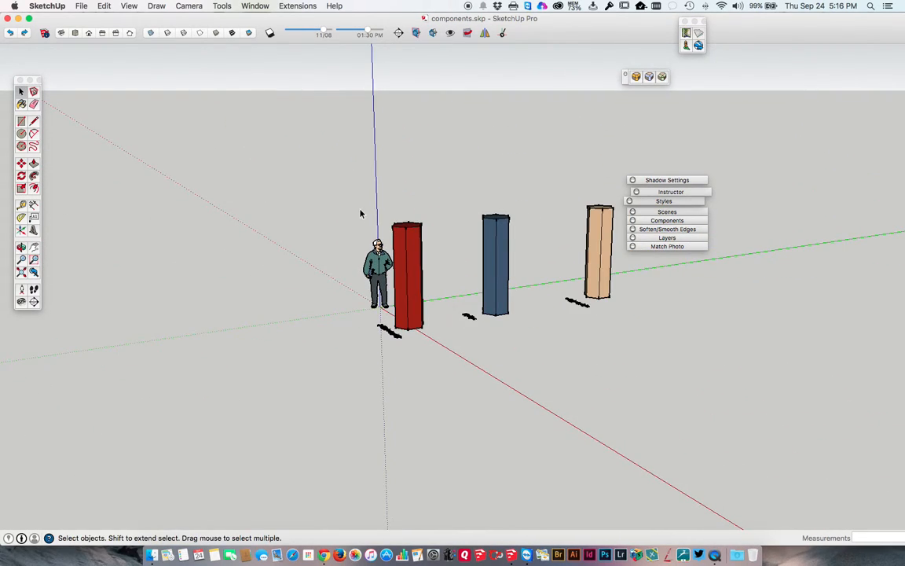
{"action": "scroll", "coordinate": [360, 214], "scroll_direction": "up", "scroll_amount": 2}
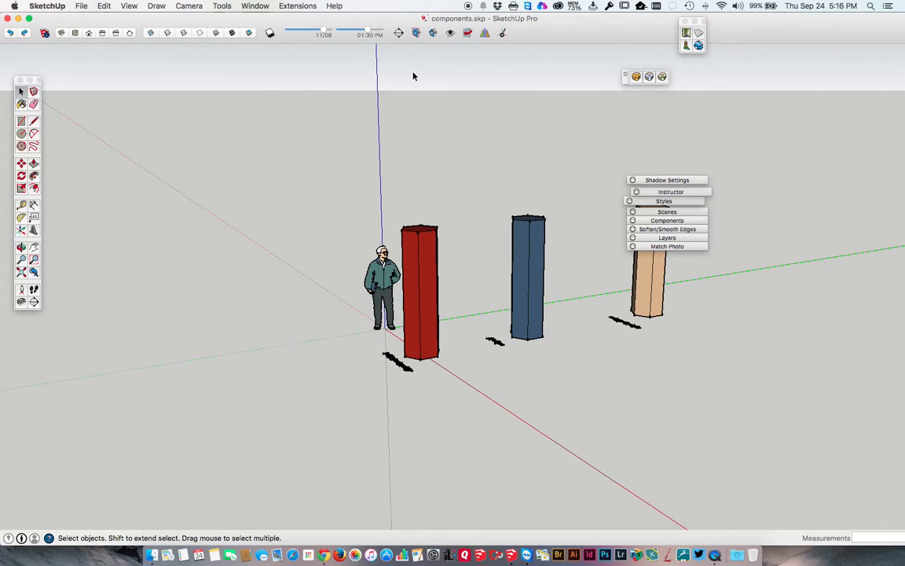
{"action": "middle_click_drag", "start_coordinate": [342, 279], "coordinate": [348, 214]}
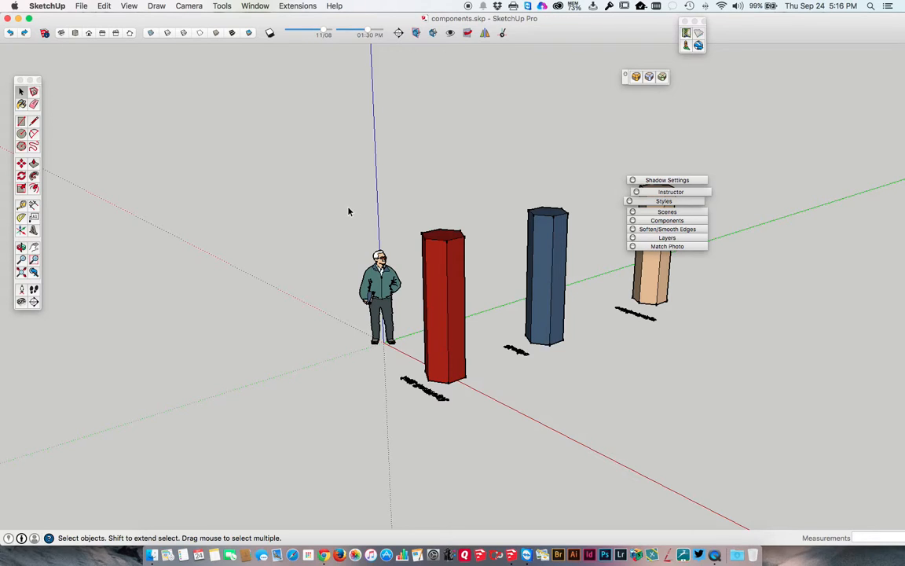
Zoom in and out repeatedly on the standing figure and the three columns
{"action": "scroll", "coordinate": [348, 211], "scroll_direction": "up", "scroll_amount": 4}
{"action": "scroll", "coordinate": [348, 211], "scroll_direction": "down", "scroll_amount": 5}
{"action": "scroll", "coordinate": [348, 211], "scroll_direction": "up", "scroll_amount": 2}
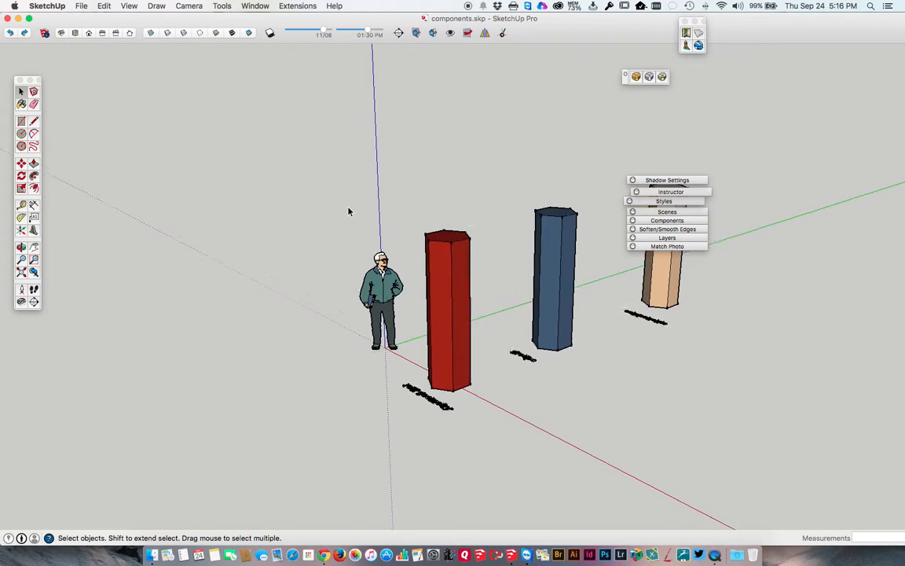
{"action": "scroll", "coordinate": [349, 210], "scroll_direction": "up", "scroll_amount": 3}
{"action": "scroll", "coordinate": [349, 211], "scroll_direction": "down", "scroll_amount": 4}
{"action": "scroll", "coordinate": [349, 210], "scroll_direction": "up", "scroll_amount": 3}
{"action": "scroll", "coordinate": [348, 210], "scroll_direction": "down", "scroll_amount": 3}
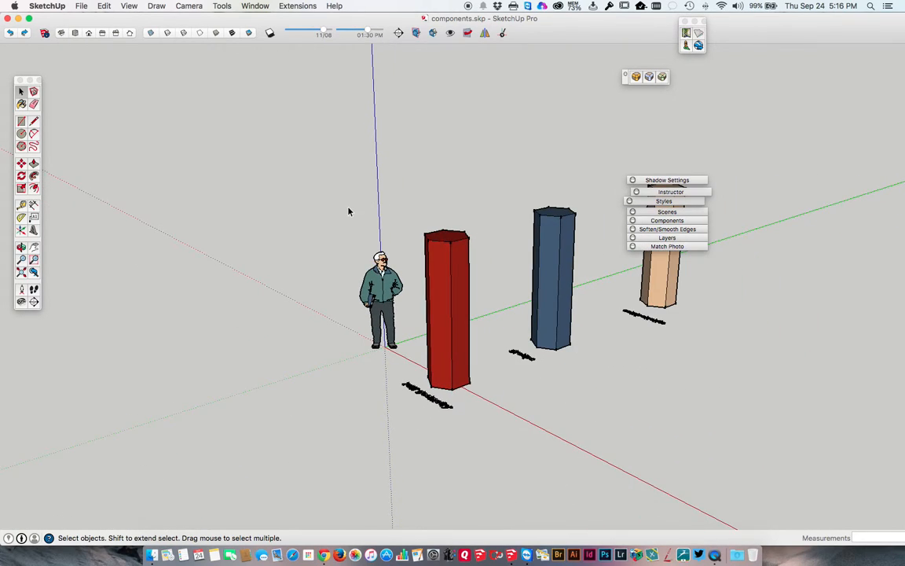
{"action": "scroll", "coordinate": [349, 211], "scroll_direction": "up", "scroll_amount": 2}
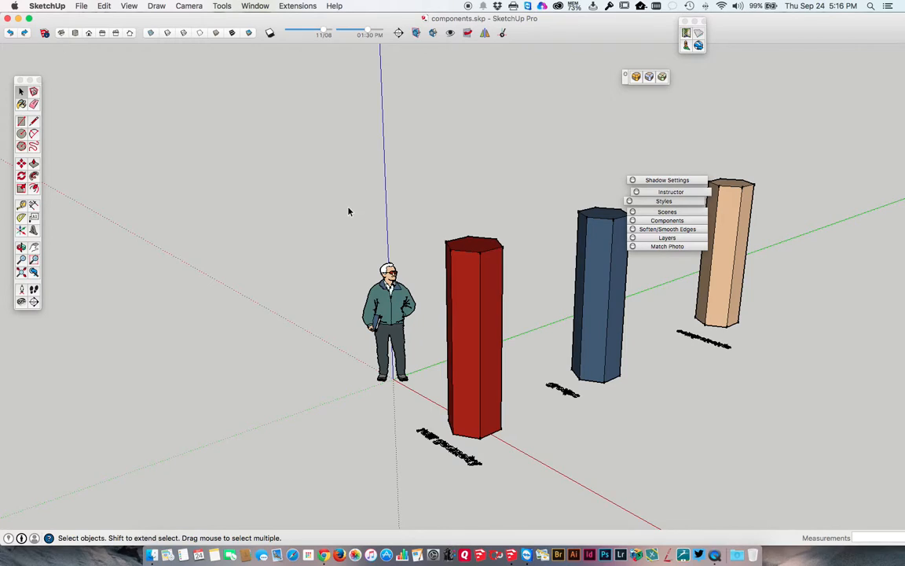
{"action": "scroll", "coordinate": [348, 211], "scroll_direction": "down", "scroll_amount": 1}
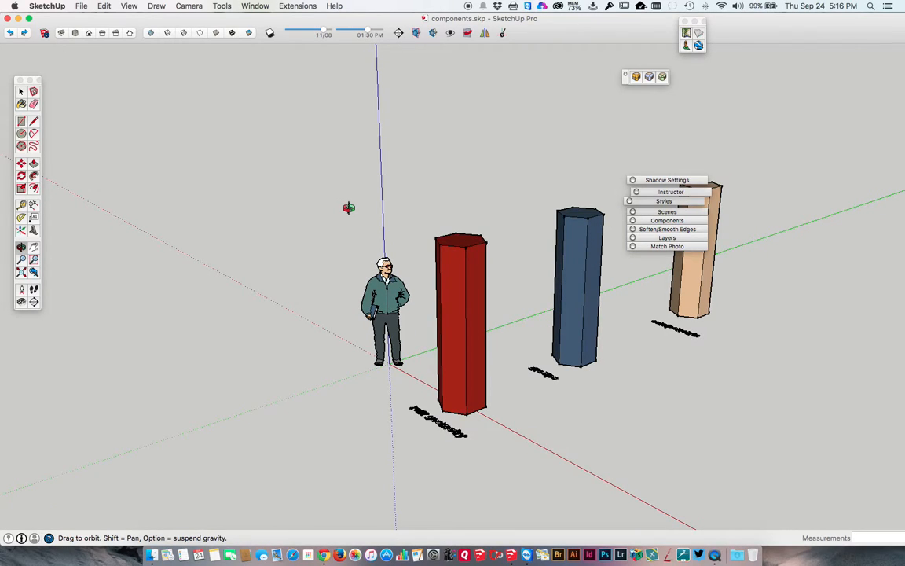
Orbit and shift the view slightly around the columns, zooming in closer to the standing figure
{"action": "middle_click_drag", "start_coordinate": [349, 208], "coordinate": [364, 229]}
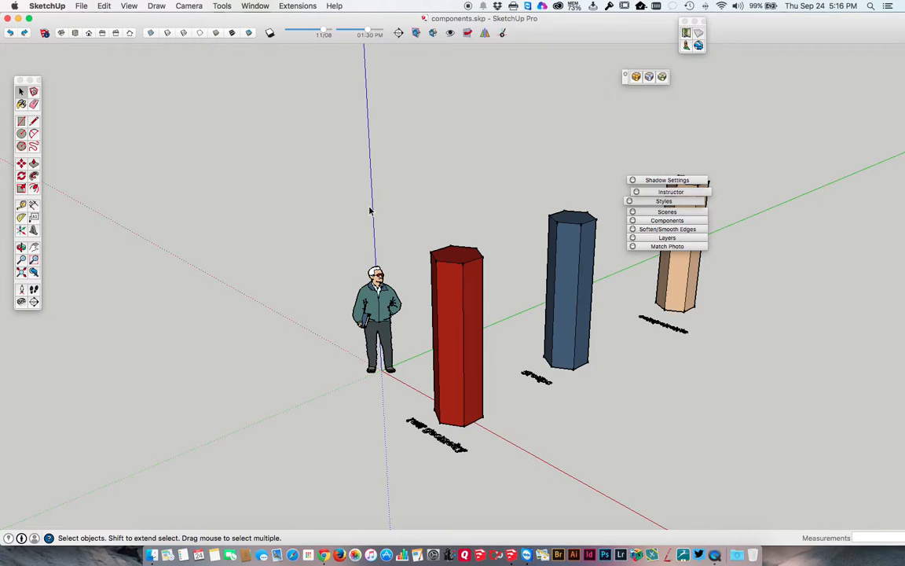
{"action": "mouse_move", "coordinate": [370, 209]}
{"action": "middle_mouse_down"}
{"action": "mouse_move", "coordinate": [349, 204]}
{"action": "mouse_move", "coordinate": [361, 212]}
{"action": "middle_mouse_up"}
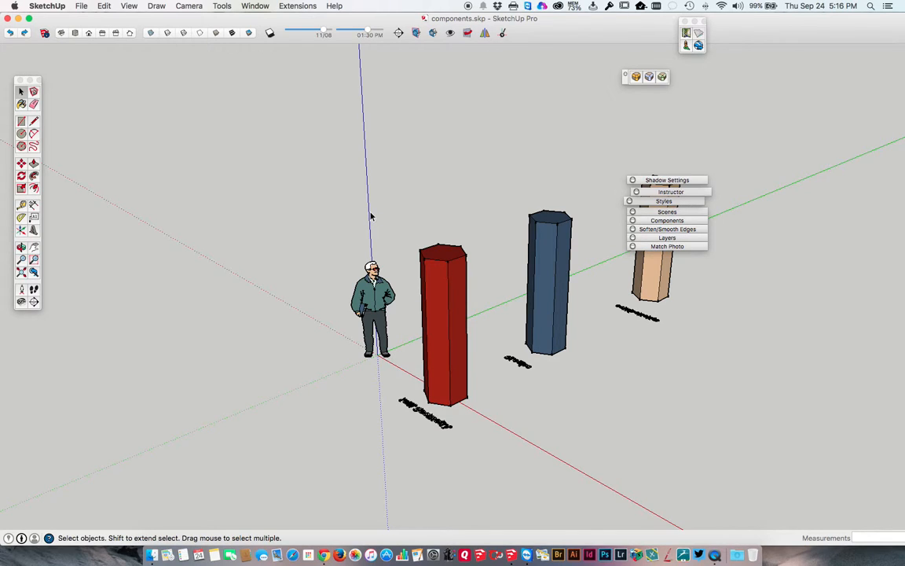
{"action": "middle_click_drag", "start_coordinate": [375, 215], "coordinate": [355, 203]}
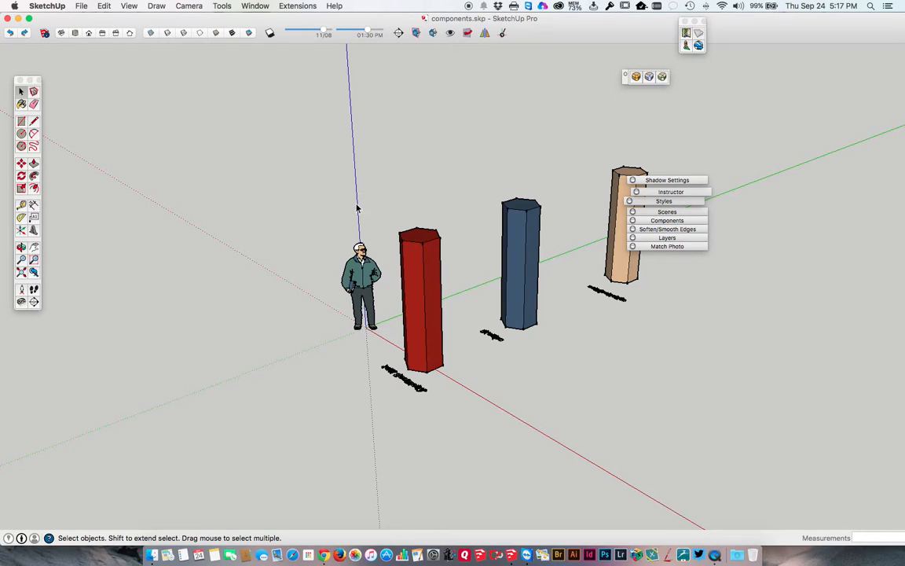
{"action": "scroll", "coordinate": [358, 203], "scroll_direction": "up", "scroll_amount": 5}
{"action": "middle_click_drag", "start_coordinate": [340, 175], "coordinate": [309, 165], "text": "shift"}
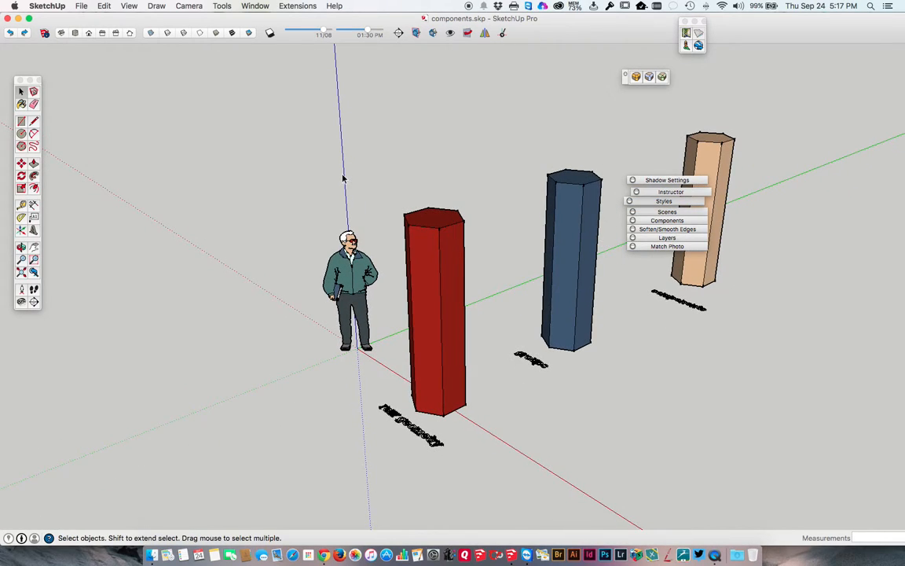
Pan the view with the Pan tool and orbit to a higher viewpoint above the columns
{"action": "left_click", "coordinate": [33, 250]}
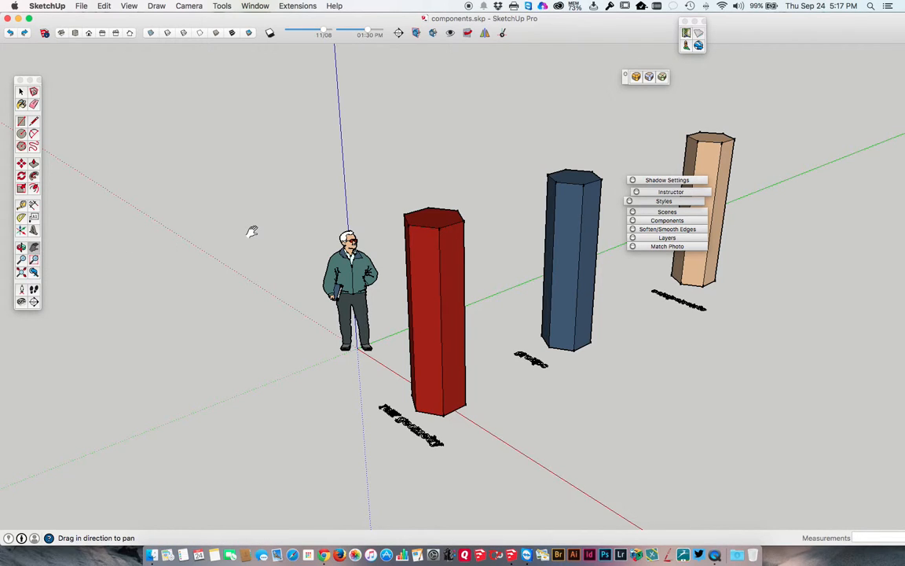
{"action": "left_click_drag", "start_coordinate": [253, 230], "coordinate": [225, 221]}
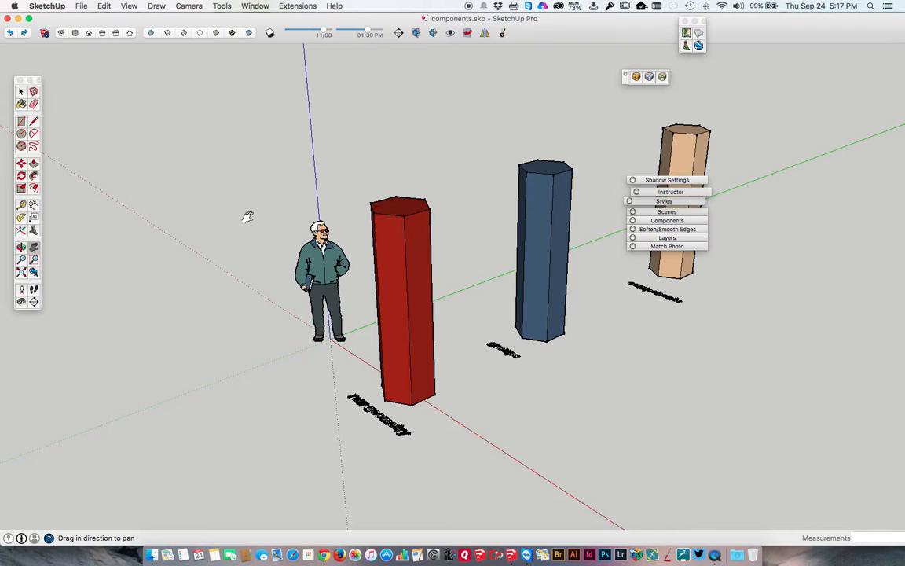
{"action": "mouse_move", "coordinate": [247, 217]}
{"action": "middle_mouse_down"}
{"action": "mouse_move", "coordinate": [240, 229]}
{"action": "mouse_move", "coordinate": [274, 226]}
{"action": "mouse_move", "coordinate": [293, 212]}
{"action": "mouse_move", "coordinate": [218, 257]}
{"action": "mouse_move", "coordinate": [518, 317]}
{"action": "mouse_move", "coordinate": [661, 139]}
{"action": "mouse_move", "coordinate": [283, 170]}
{"action": "mouse_move", "coordinate": [220, 250]}
{"action": "mouse_move", "coordinate": [569, 284]}
{"action": "mouse_move", "coordinate": [265, 257]}
{"action": "mouse_move", "coordinate": [288, 238]}
{"action": "middle_mouse_up"}
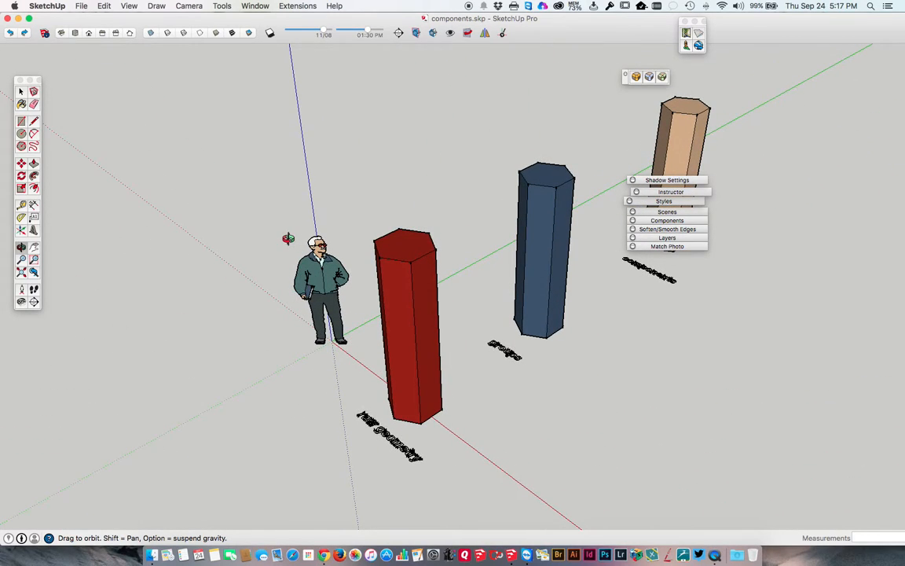
Zoom out from the three columns and back in from the raised viewpoint
{"action": "scroll", "coordinate": [288, 238], "scroll_direction": "down", "scroll_amount": 4}
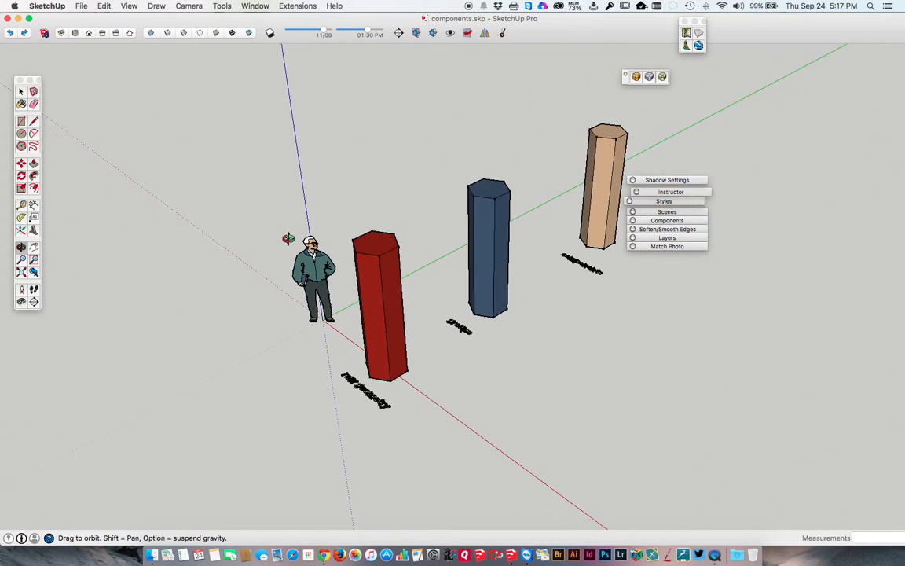
{"action": "scroll", "coordinate": [288, 238], "scroll_direction": "up", "scroll_amount": 1}
{"action": "scroll", "coordinate": [288, 238], "scroll_direction": "up", "scroll_amount": 2}
{"action": "scroll", "coordinate": [288, 238], "scroll_direction": "down", "scroll_amount": 1}
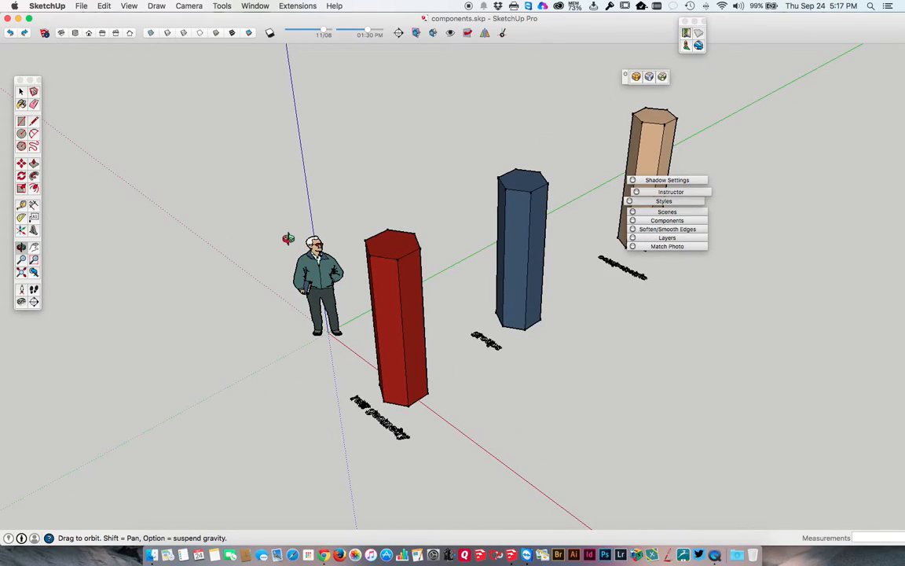
{"action": "scroll", "coordinate": [288, 238], "scroll_direction": "up", "scroll_amount": 1}
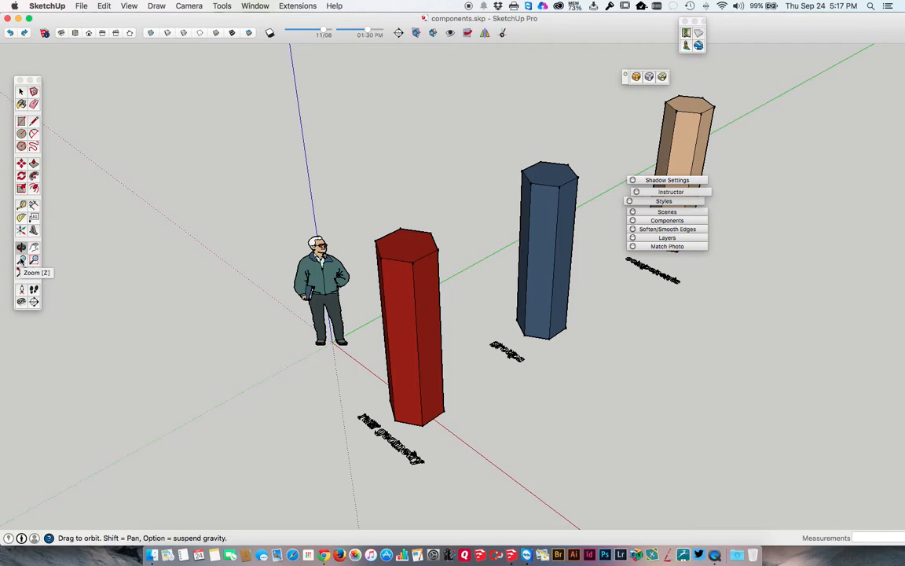
Enlarge the view with the Zoom tool, and frame the standing figure closely with Zoom Window
{"action": "left_click", "coordinate": [21, 259]}
{"action": "left_click_drag", "start_coordinate": [308, 245], "coordinate": [238, 161]}
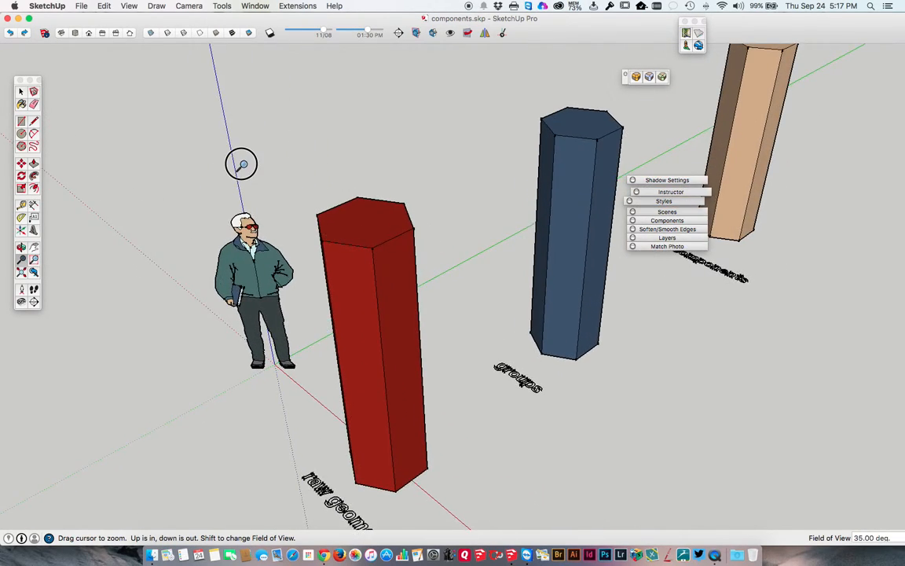
{"action": "left_click", "coordinate": [34, 260]}
{"action": "mouse_move", "coordinate": [188, 197]}
{"action": "left_mouse_down"}
{"action": "mouse_move", "coordinate": [289, 262]}
{"action": "mouse_move", "coordinate": [461, 398]}
{"action": "left_mouse_up"}
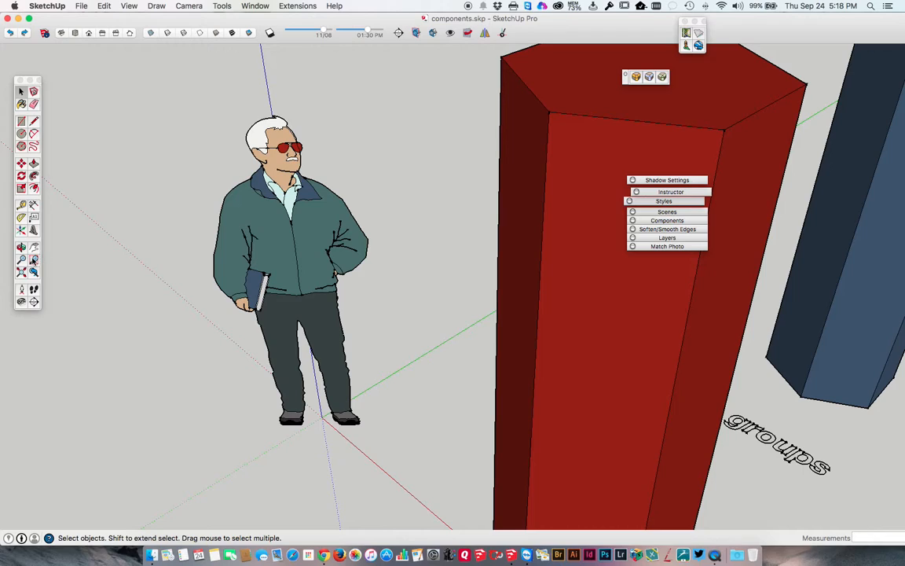
Return to the Select tool, zoom out from the figure, and orbit to look down on all three columns
{"action": "left_click", "coordinate": [22, 260]}
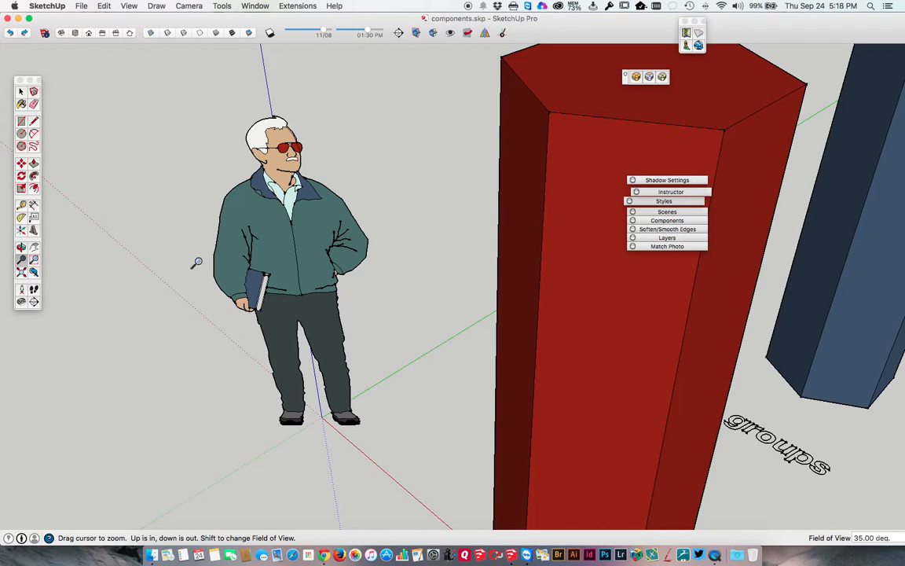
{"action": "left_click", "coordinate": [21, 93]}
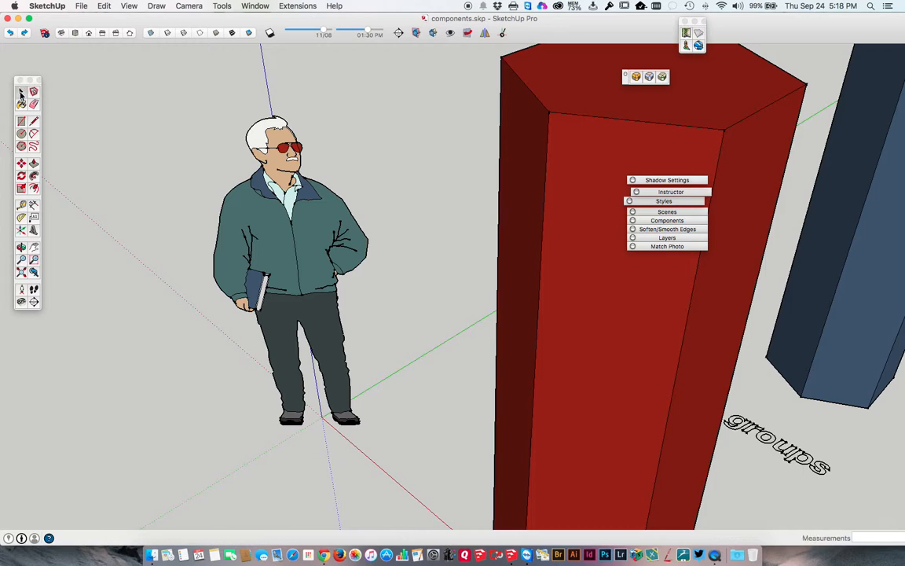
{"action": "scroll", "coordinate": [406, 241], "scroll_direction": "down", "scroll_amount": 5}
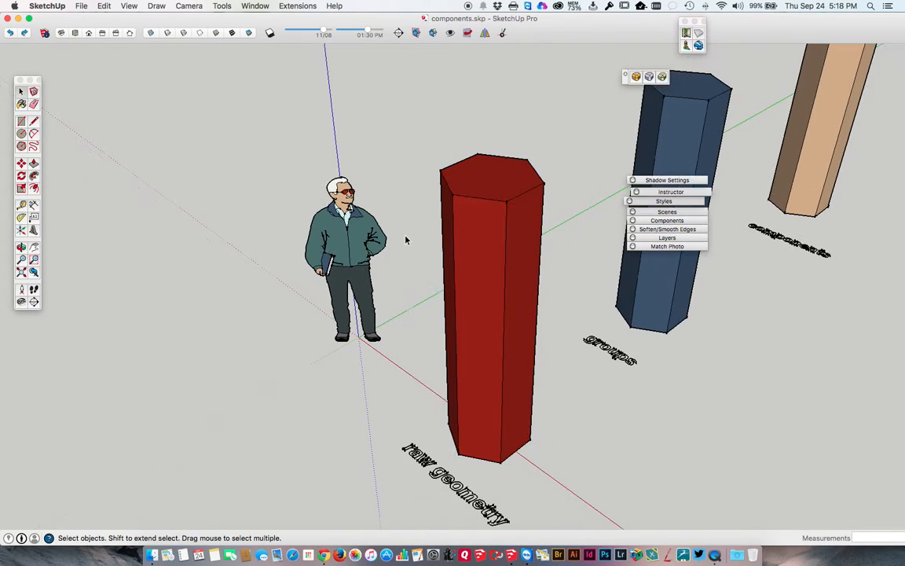
{"action": "middle_click_drag", "start_coordinate": [406, 237], "coordinate": [390, 273]}
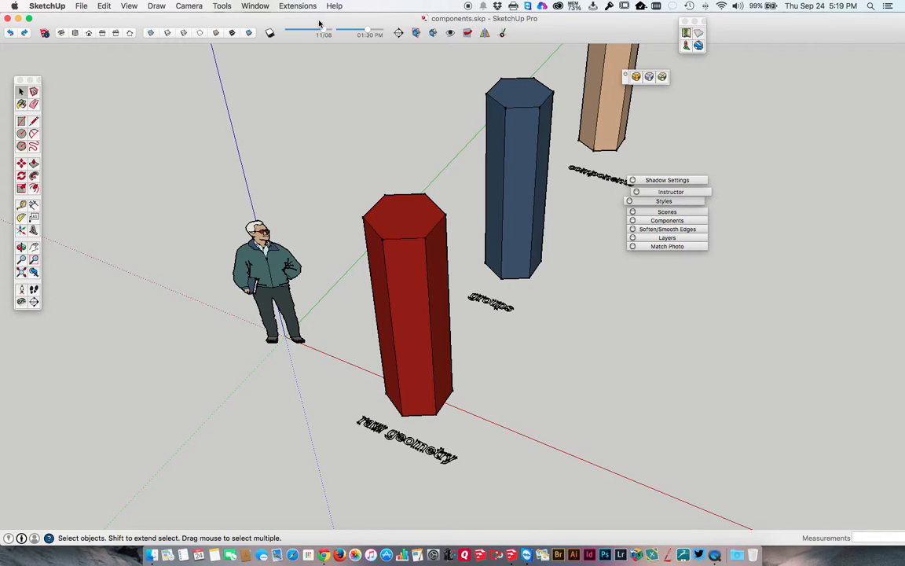
Open the application preferences and review the Drawing, Extensions, General and OpenGL settings
{"action": "left_click", "coordinate": [243, 8]}
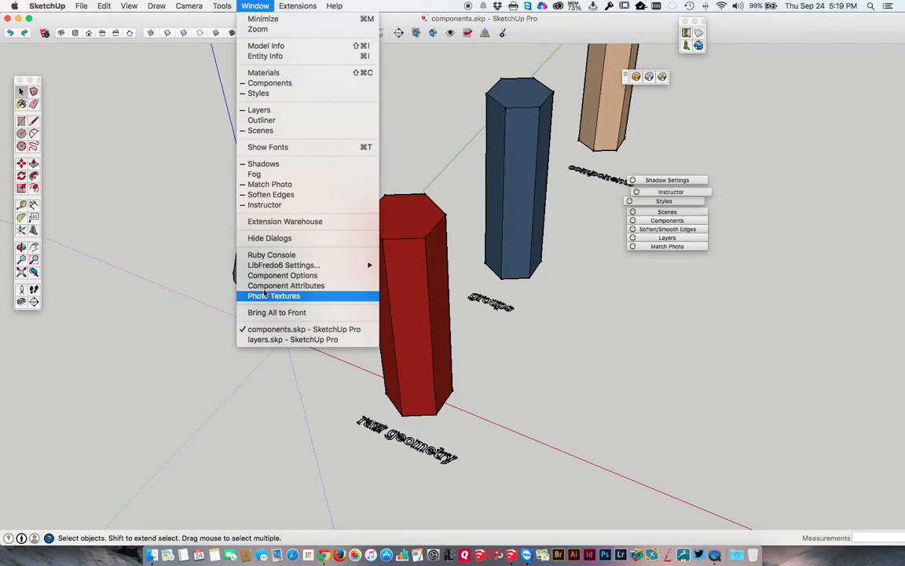
{"action": "mouse_move", "coordinate": [52, 7]}
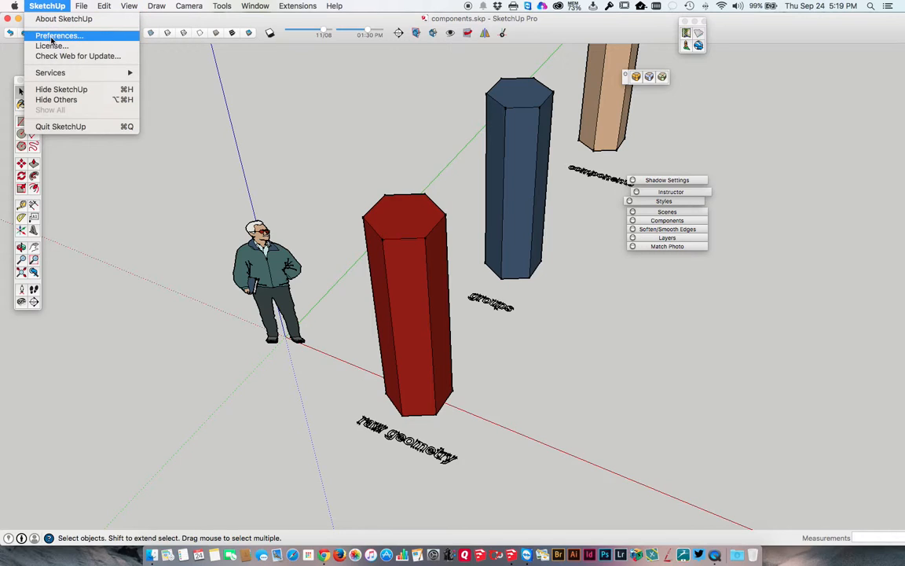
{"action": "left_click", "coordinate": [55, 35]}
{"action": "mouse_move", "coordinate": [216, 203]}
{"action": "left_mouse_down"}
{"action": "mouse_move", "coordinate": [265, 170]}
{"action": "mouse_move", "coordinate": [271, 129]}
{"action": "left_mouse_up"}
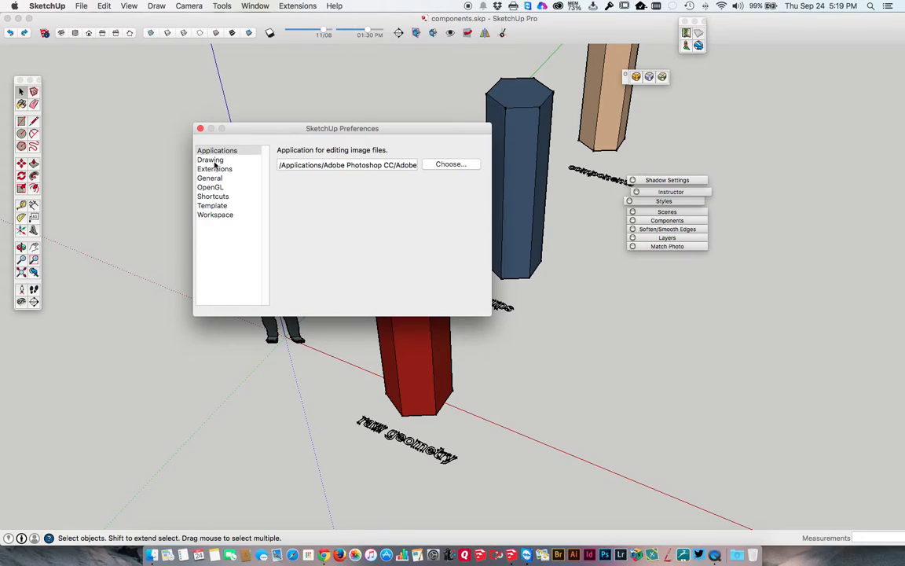
{"action": "left_click", "coordinate": [213, 161]}
{"action": "left_click", "coordinate": [213, 169]}
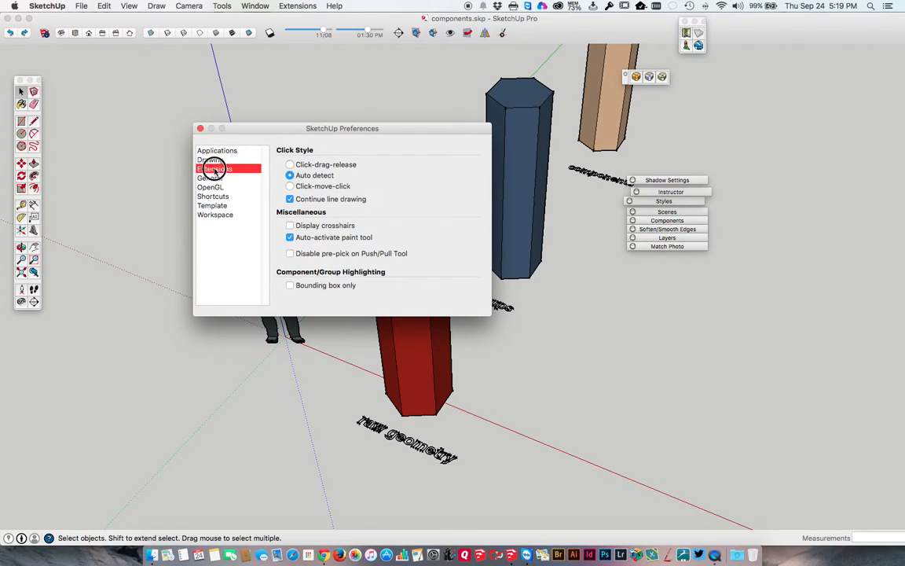
{"action": "left_click", "coordinate": [214, 179]}
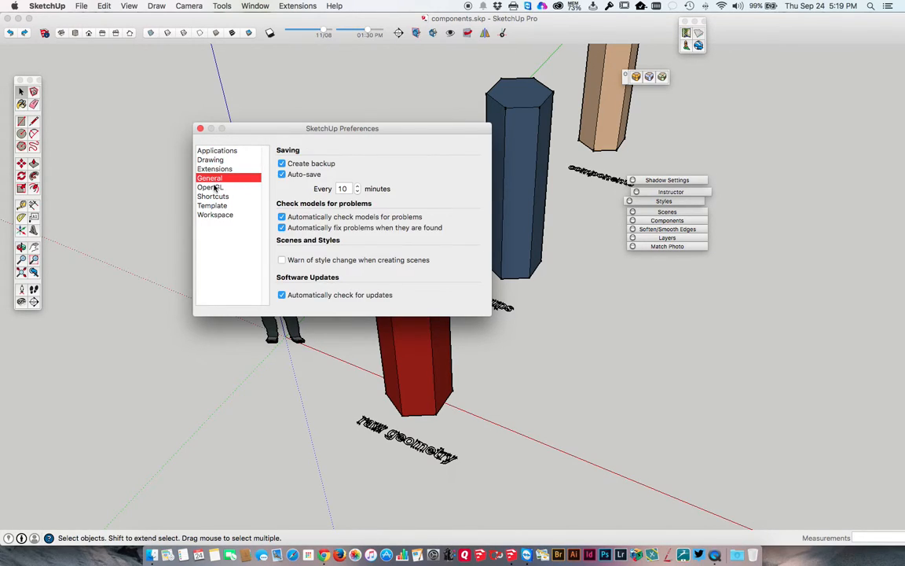
{"action": "left_click", "coordinate": [212, 188]}
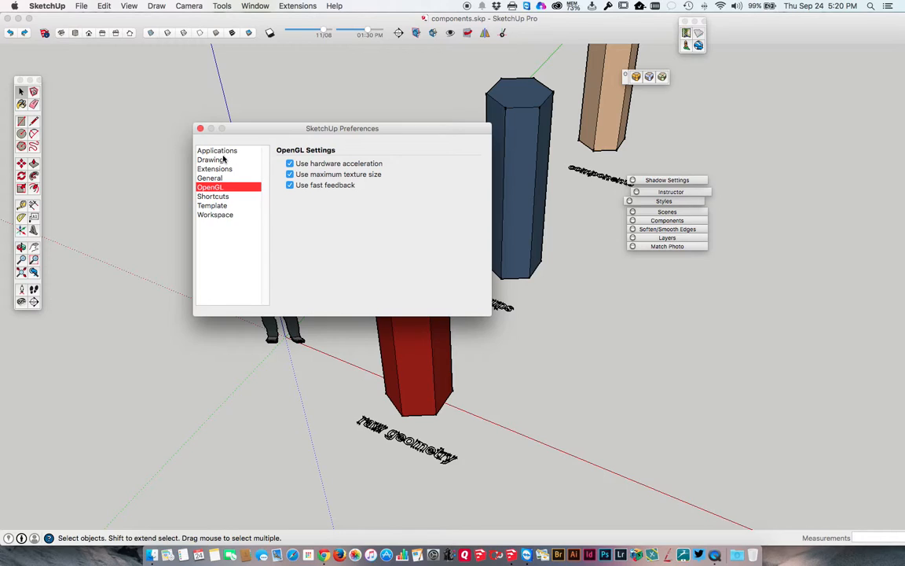
Examine the keyboard shortcut functions in the preferences, from the File commands to the View/Rendering entries
{"action": "left_click", "coordinate": [222, 197]}
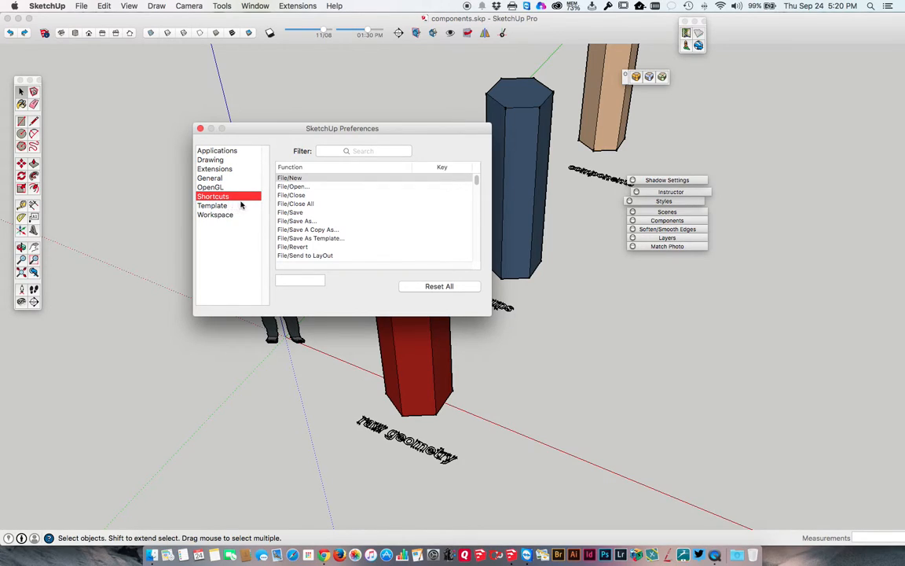
{"action": "left_click", "coordinate": [294, 195]}
{"action": "left_click", "coordinate": [296, 203]}
{"action": "left_click", "coordinate": [290, 221]}
{"action": "left_click", "coordinate": [290, 230]}
{"action": "left_click", "coordinate": [317, 246]}
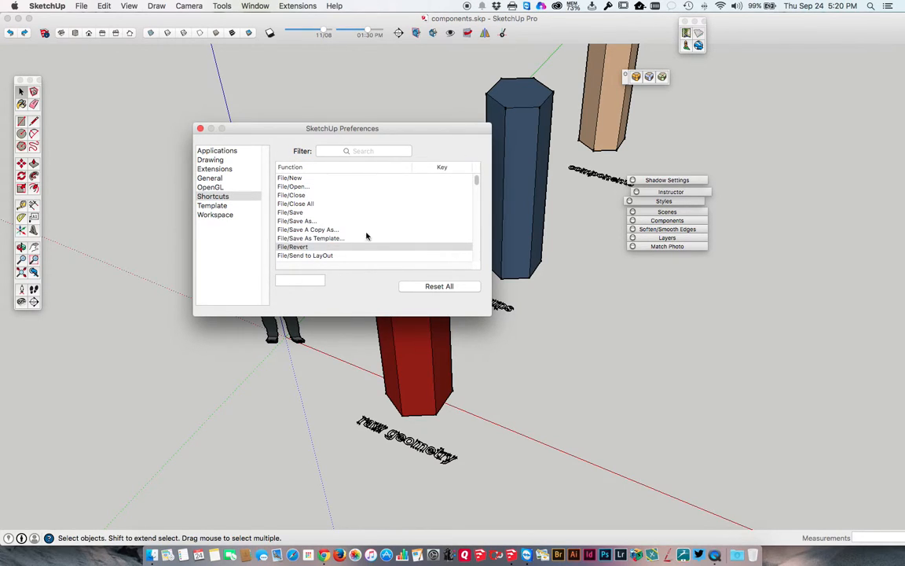
{"action": "scroll", "coordinate": [369, 236], "scroll_direction": "down", "scroll_amount": 20}
{"action": "left_click", "coordinate": [307, 222]}
{"action": "left_click", "coordinate": [305, 214]}
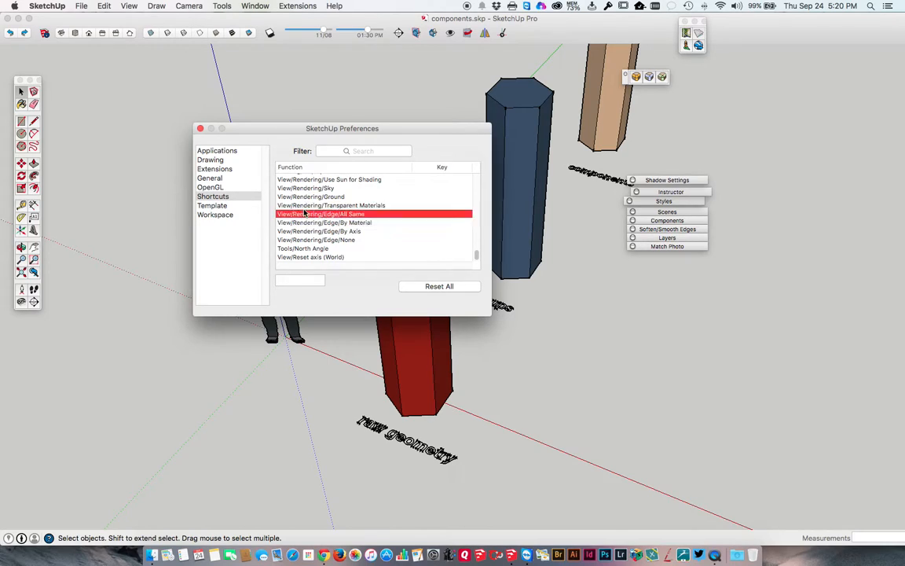
Look through the drawing templates and the Workspace settings, and close the preferences
{"action": "left_click", "coordinate": [234, 206]}
{"action": "scroll", "coordinate": [301, 214], "scroll_direction": "down", "scroll_amount": 2}
{"action": "scroll", "coordinate": [301, 214], "scroll_direction": "up", "scroll_amount": 2}
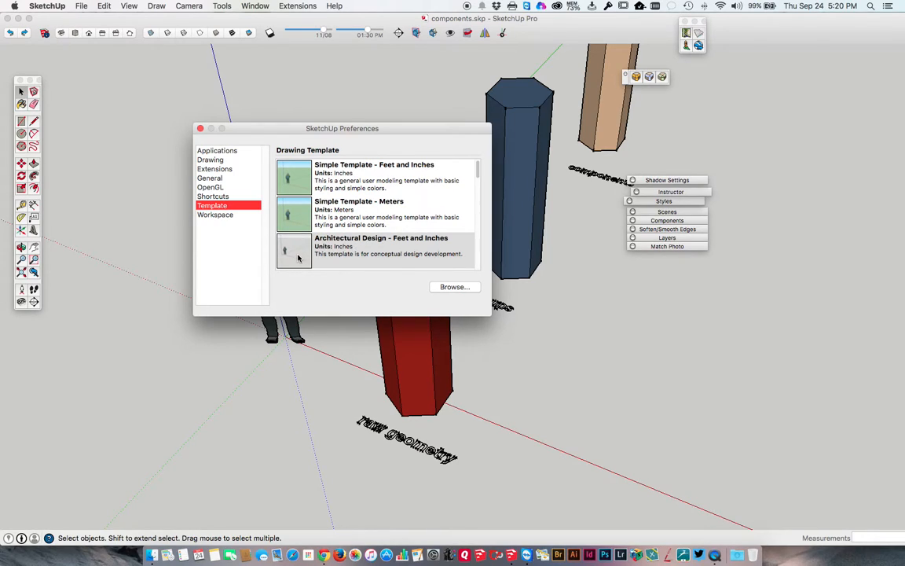
{"action": "scroll", "coordinate": [324, 251], "scroll_direction": "down", "scroll_amount": 3}
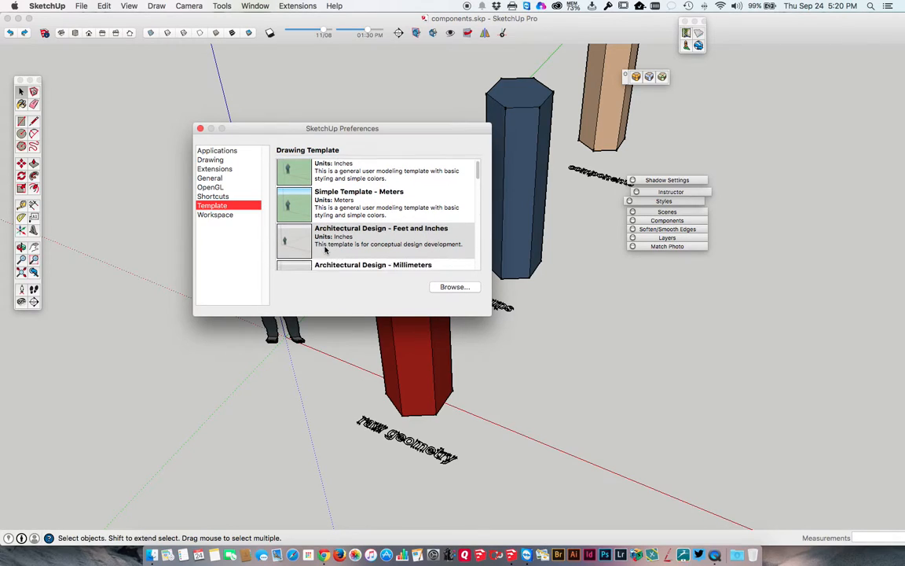
{"action": "scroll", "coordinate": [325, 250], "scroll_direction": "down", "scroll_amount": 5}
{"action": "scroll", "coordinate": [325, 249], "scroll_direction": "up", "scroll_amount": 4}
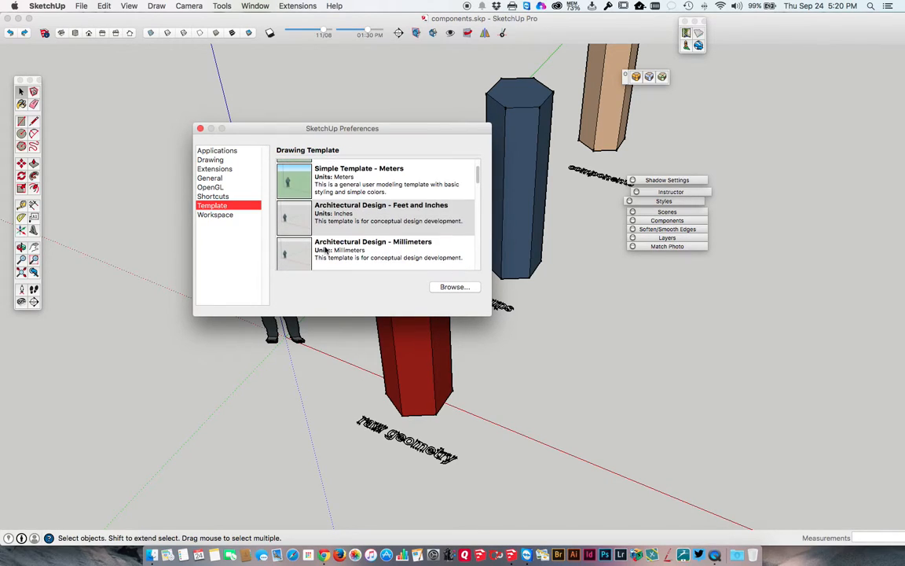
{"action": "left_click", "coordinate": [221, 214]}
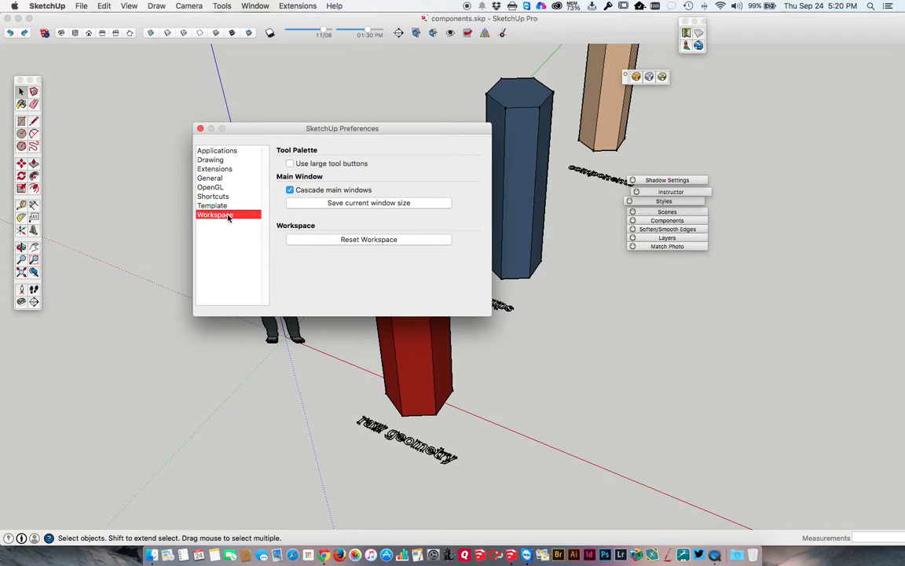
{"action": "left_click", "coordinate": [201, 129]}
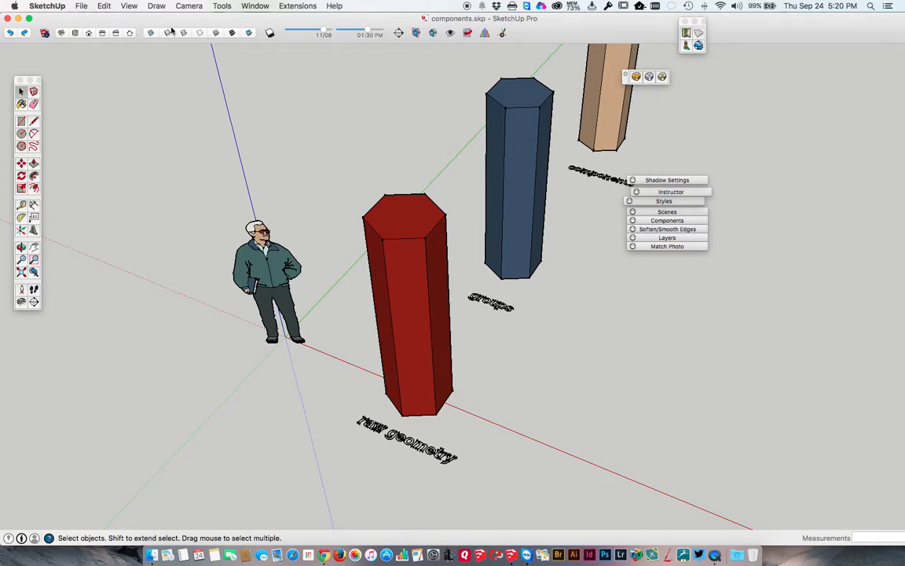
Check the toolbar display options and available tool palettes, and shift the Large Tool Set slightly within the workspace
{"action": "right_click", "coordinate": [525, 35]}
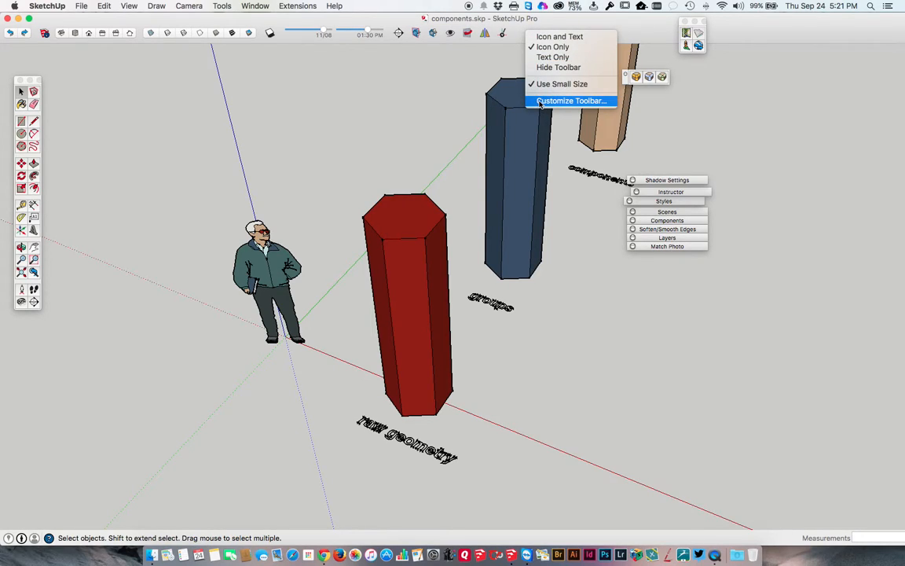
{"action": "left_click", "coordinate": [125, 8]}
{"action": "left_click", "coordinate": [128, 8]}
{"action": "mouse_move", "coordinate": [129, 19]}
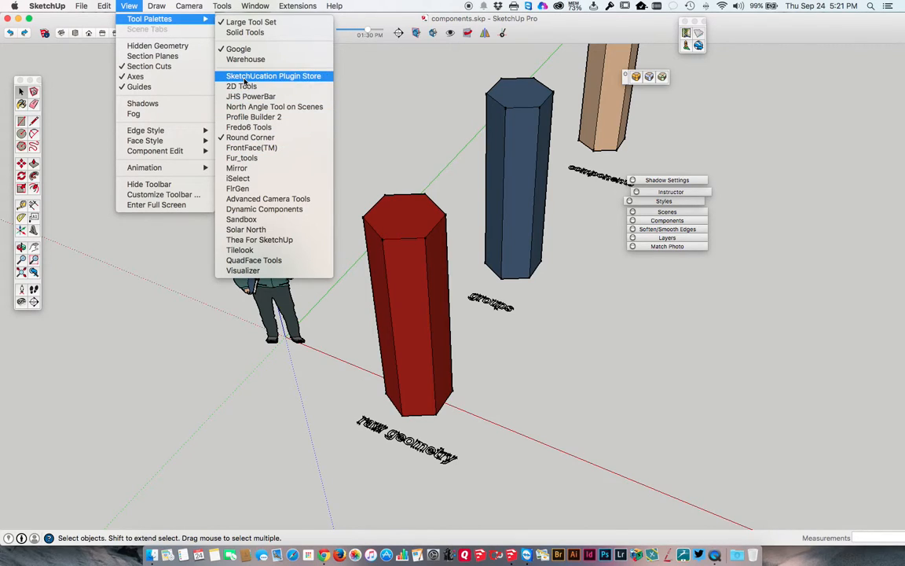
{"action": "left_click", "coordinate": [241, 22]}
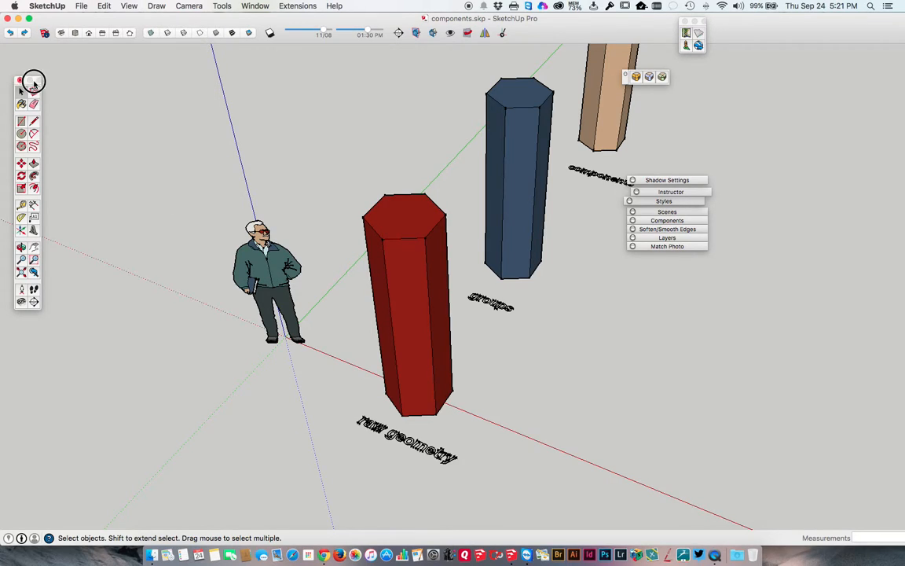
{"action": "left_click_drag", "start_coordinate": [32, 82], "coordinate": [43, 82]}
{"action": "left_click_drag", "start_coordinate": [41, 85], "coordinate": [40, 81]}
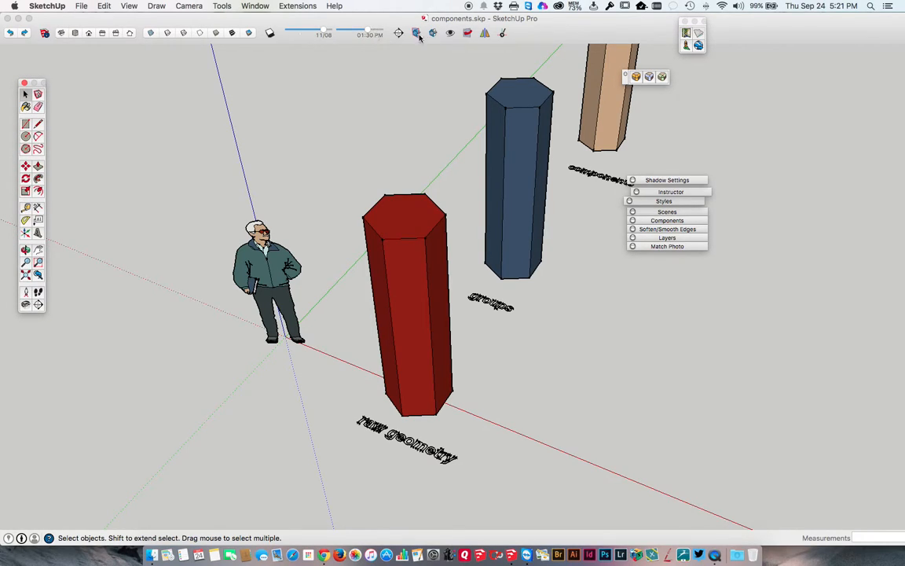
In toolbar customization, try adding Follow Me to the toolbar and taking it off, and try moving X-Ray Mode into the Large Tool Set
{"action": "right_click", "coordinate": [516, 35]}
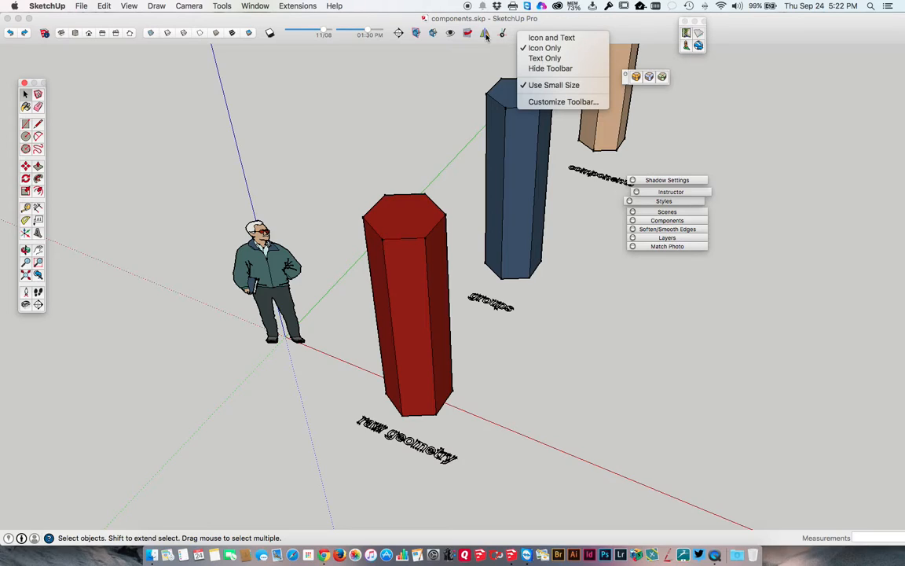
{"action": "left_click", "coordinate": [537, 103]}
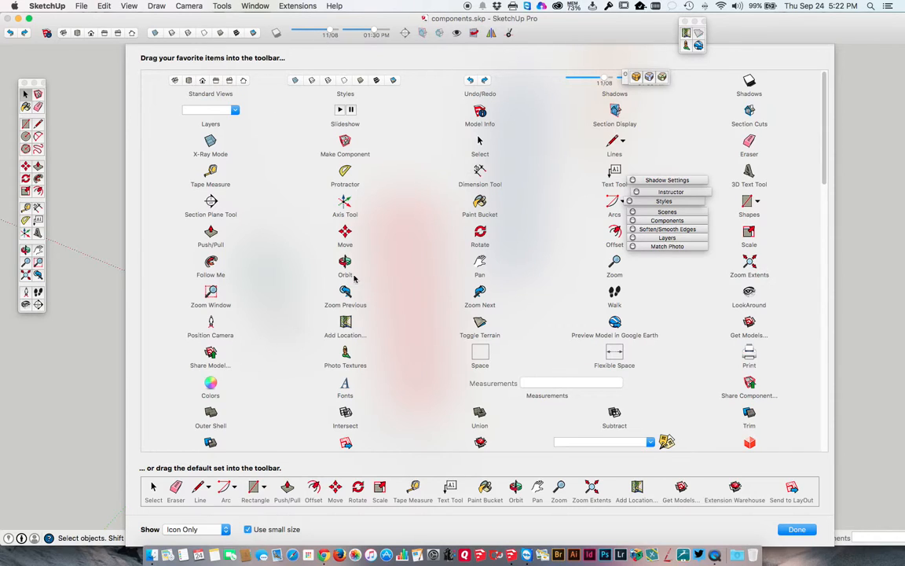
{"action": "left_click_drag", "start_coordinate": [214, 263], "coordinate": [530, 35]}
{"action": "left_click_drag", "start_coordinate": [528, 36], "coordinate": [539, 120]}
{"action": "left_click_drag", "start_coordinate": [206, 141], "coordinate": [36, 110]}
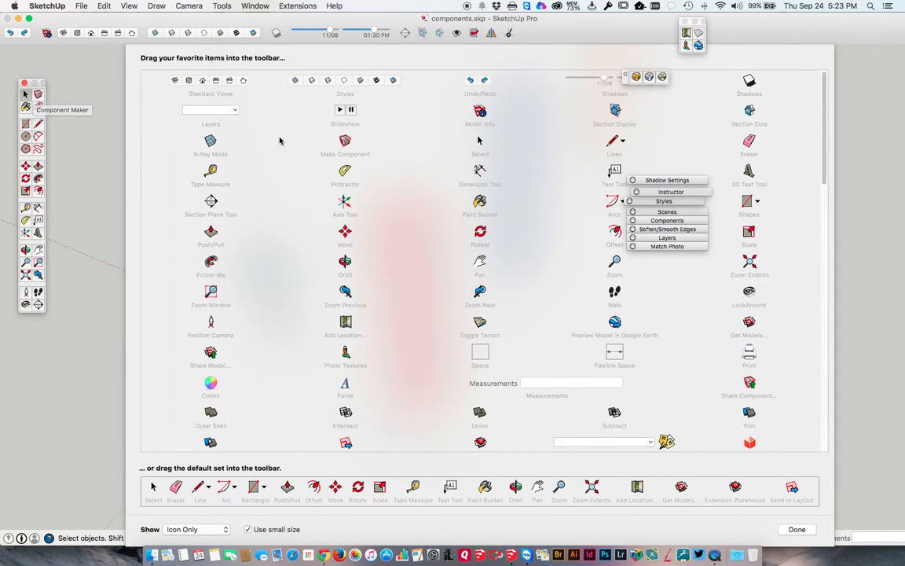
{"action": "left_click", "coordinate": [797, 529]}
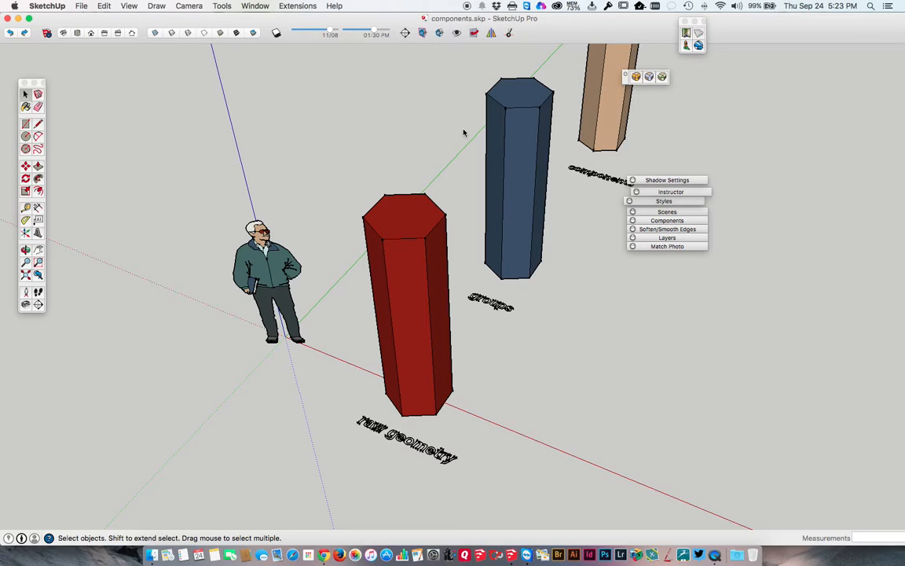
Reopen toolbar customization to examine the available tools and the default set, and close it
{"action": "scroll", "coordinate": [464, 133], "scroll_direction": "down", "scroll_amount": 1}
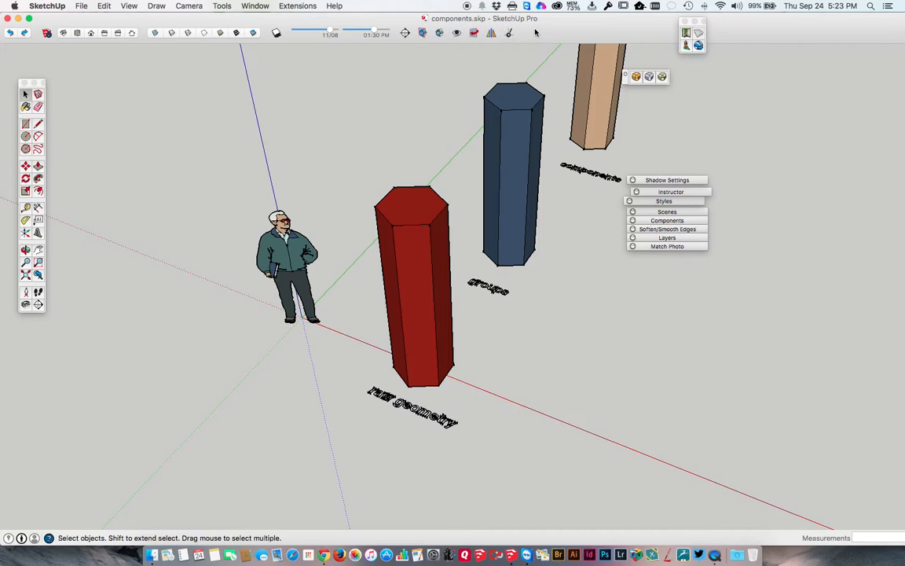
{"action": "right_click", "coordinate": [559, 29]}
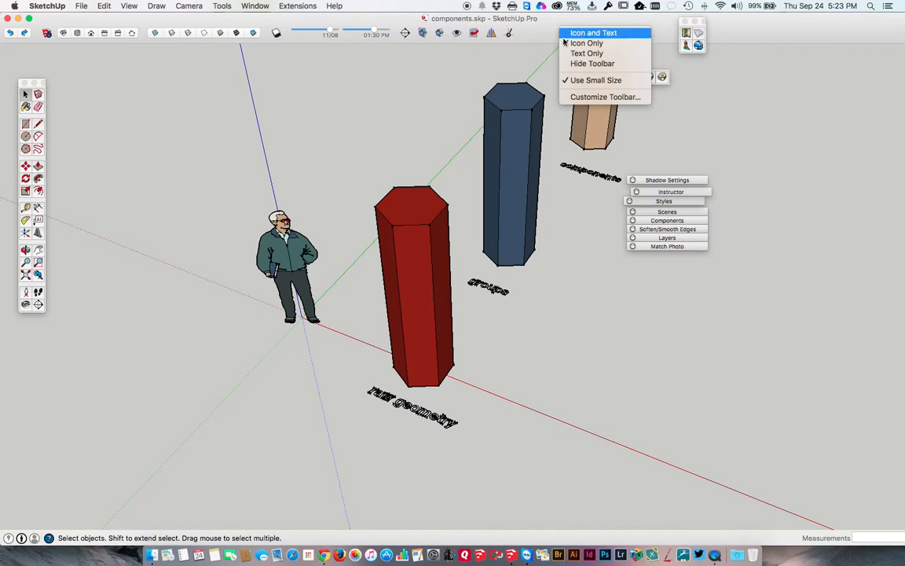
{"action": "left_click", "coordinate": [604, 96]}
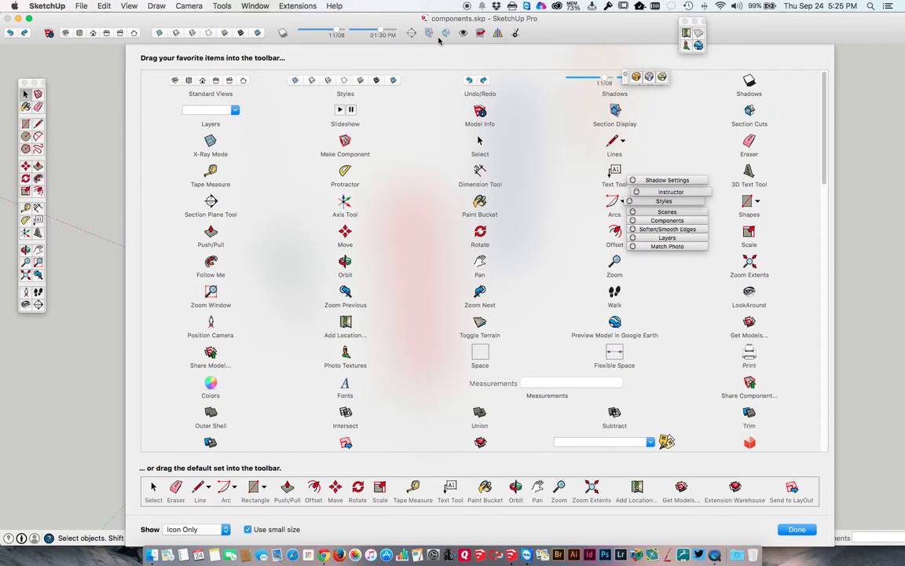
{"action": "left_click", "coordinate": [796, 529]}
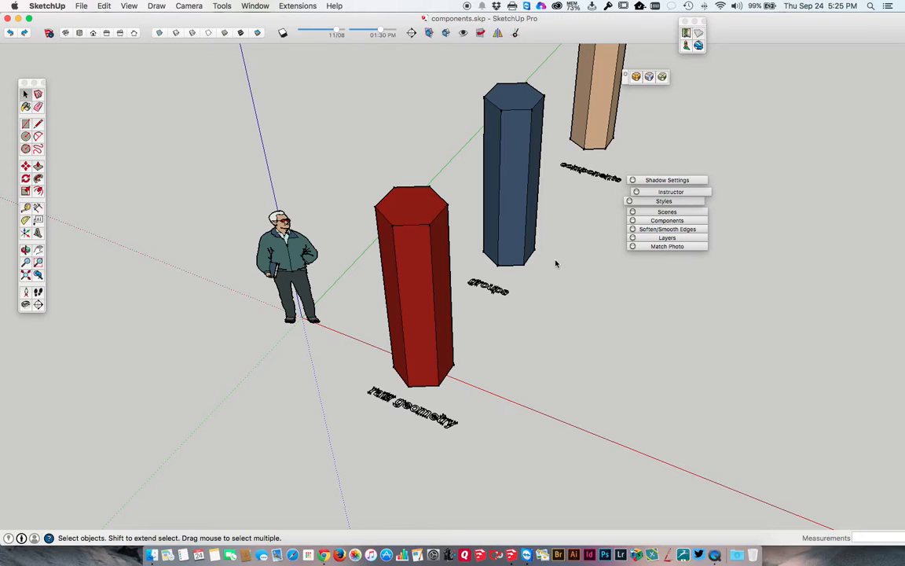
Expand the collapsed Instructor dialog and place it beside the Large Tool Set
{"action": "scroll", "coordinate": [555, 262], "scroll_direction": "up", "scroll_amount": 2}
{"action": "middle_click_drag", "start_coordinate": [556, 261], "coordinate": [449, 212]}
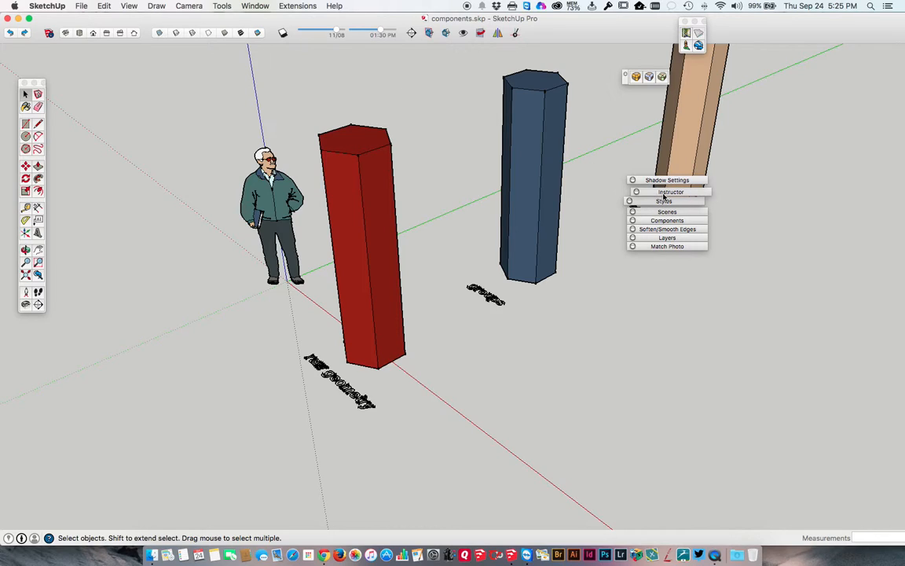
{"action": "left_click", "coordinate": [264, 7]}
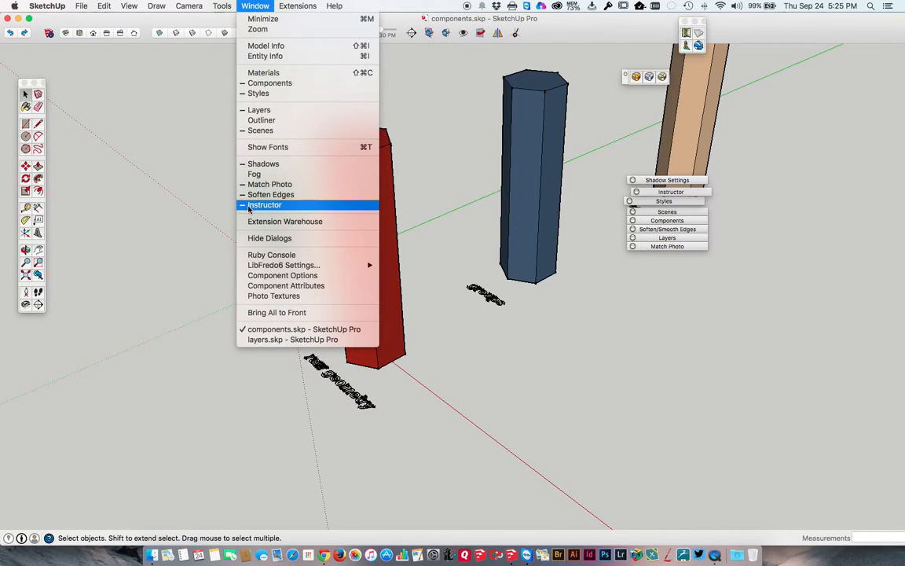
{"action": "left_click", "coordinate": [691, 196]}
{"action": "left_click", "coordinate": [690, 193]}
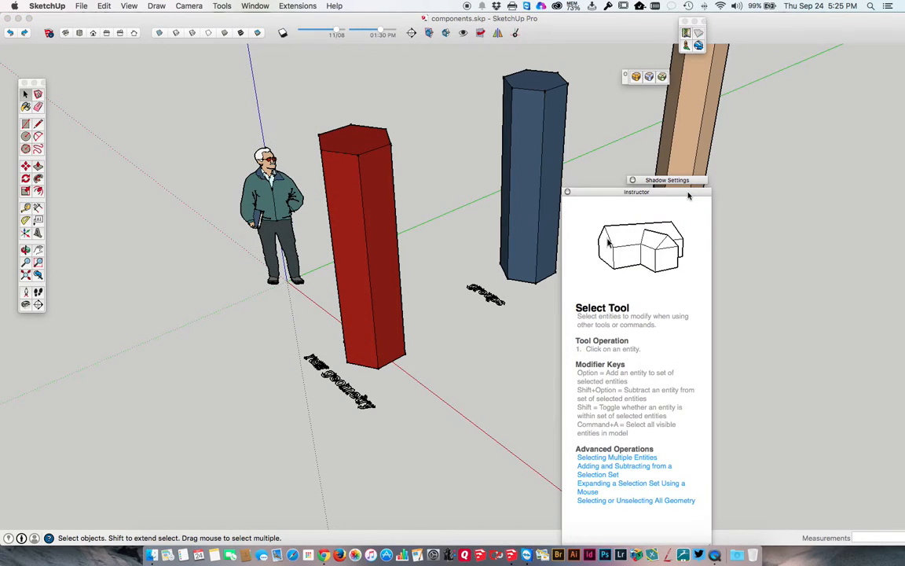
{"action": "left_click_drag", "start_coordinate": [668, 197], "coordinate": [813, 88]}
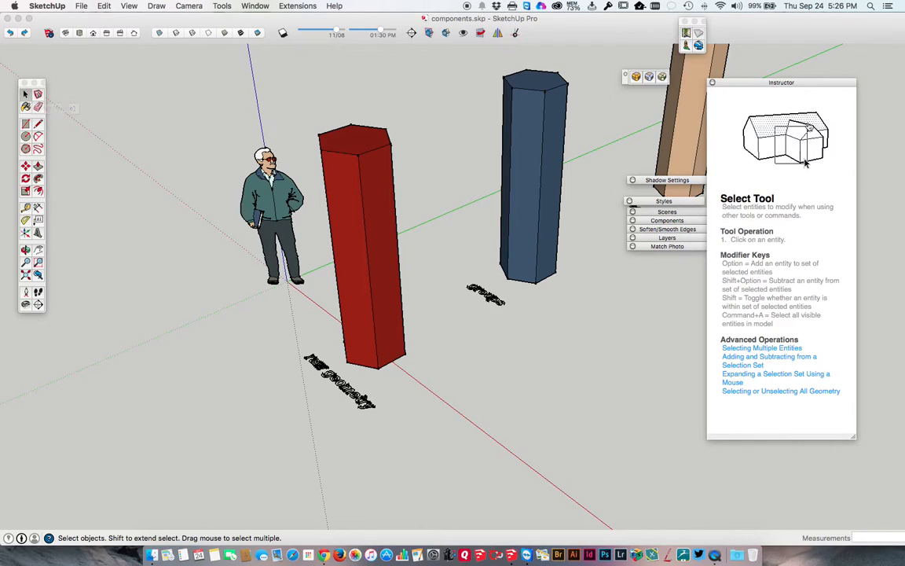
{"action": "left_click_drag", "start_coordinate": [795, 88], "coordinate": [156, 62]}
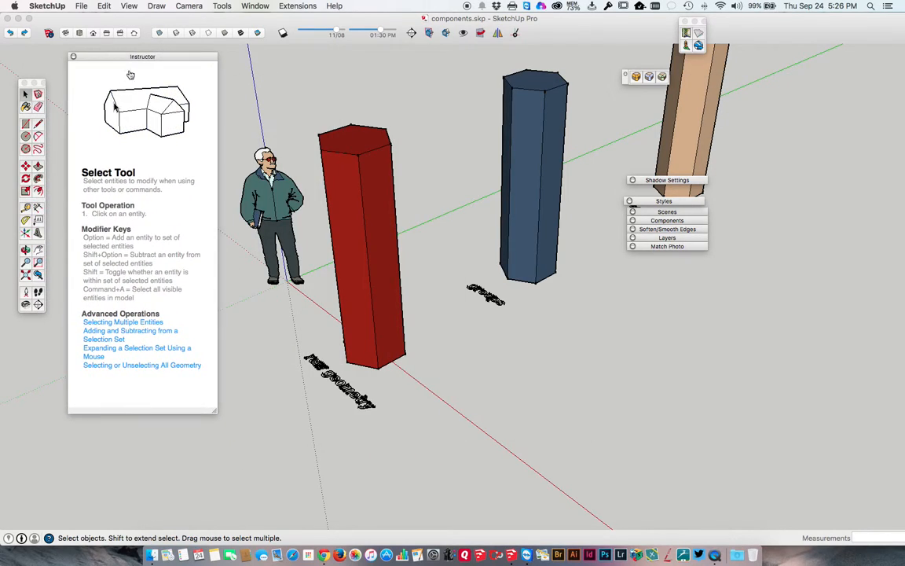
Activate the Paint Bucket, place the Colors window beside the Instructor, and show the Blinds material library
{"action": "left_click", "coordinate": [26, 108]}
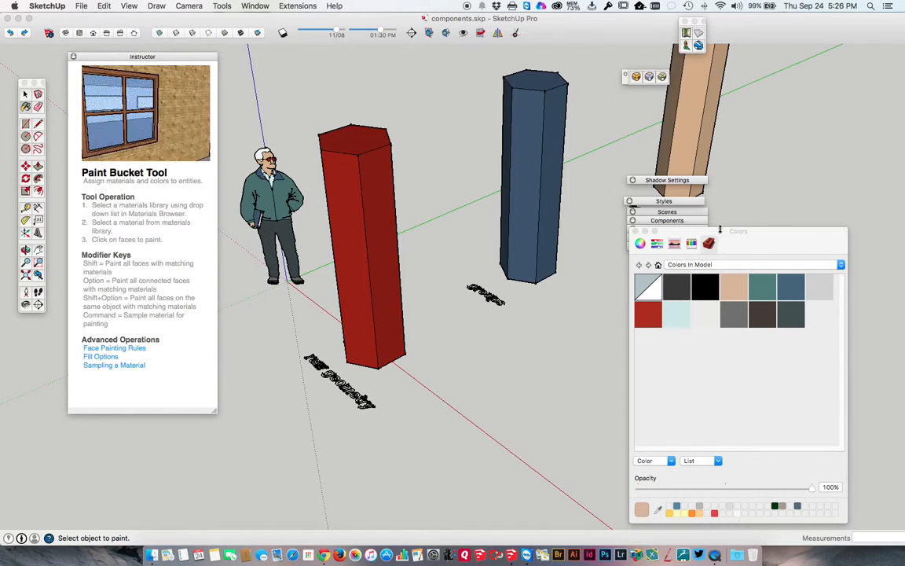
{"action": "mouse_move", "coordinate": [706, 230]}
{"action": "left_mouse_down"}
{"action": "mouse_move", "coordinate": [427, 168]}
{"action": "mouse_move", "coordinate": [333, 113]}
{"action": "left_mouse_up"}
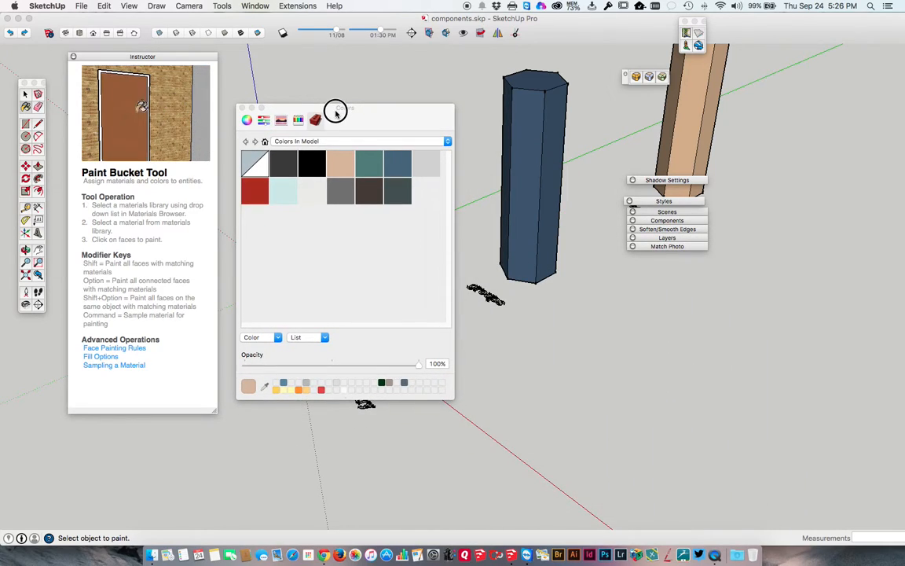
{"action": "left_click", "coordinate": [287, 141]}
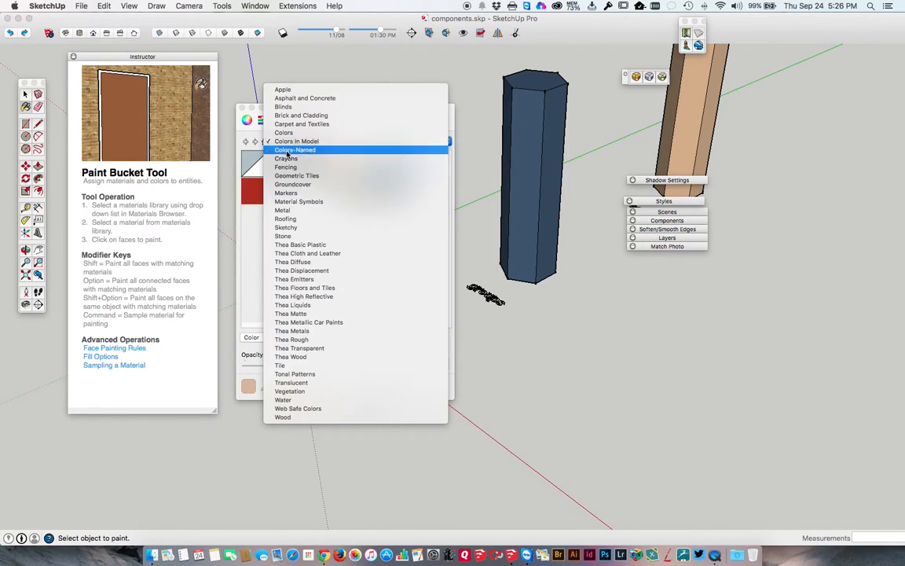
{"action": "left_click", "coordinate": [283, 106]}
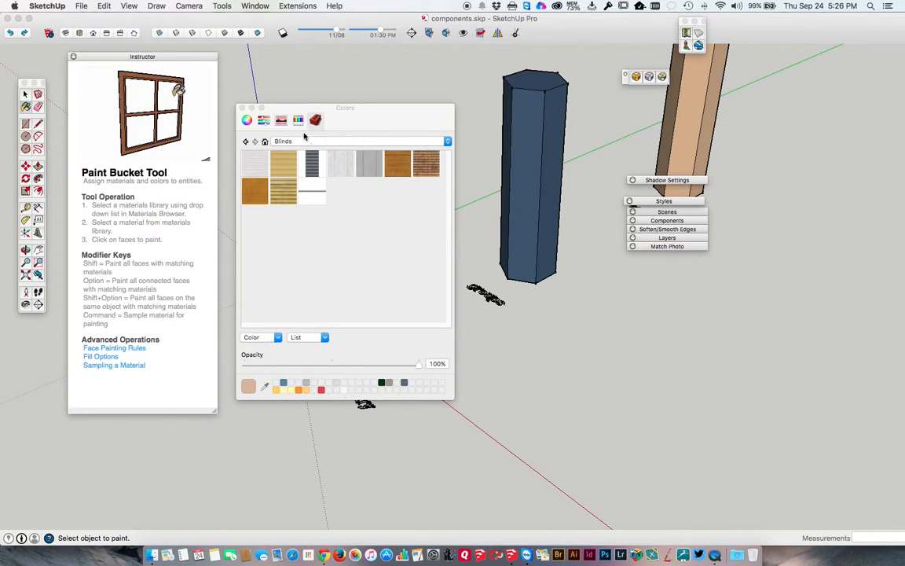
Show the pencil palette in the Colors window and shift the Instructor dialog slightly away from the tool palette
{"action": "left_click", "coordinate": [298, 119]}
{"action": "left_click", "coordinate": [335, 224]}
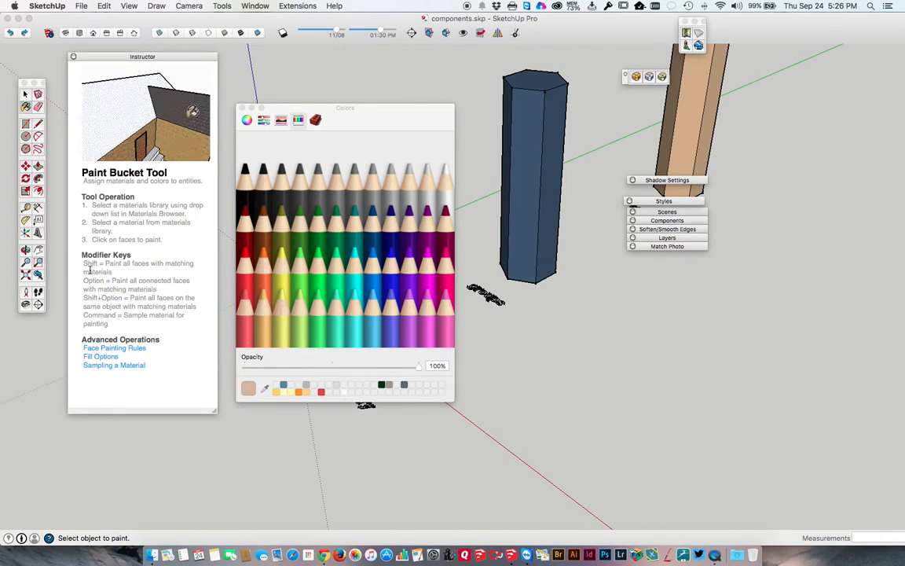
{"action": "left_click_drag", "start_coordinate": [108, 59], "coordinate": [116, 62]}
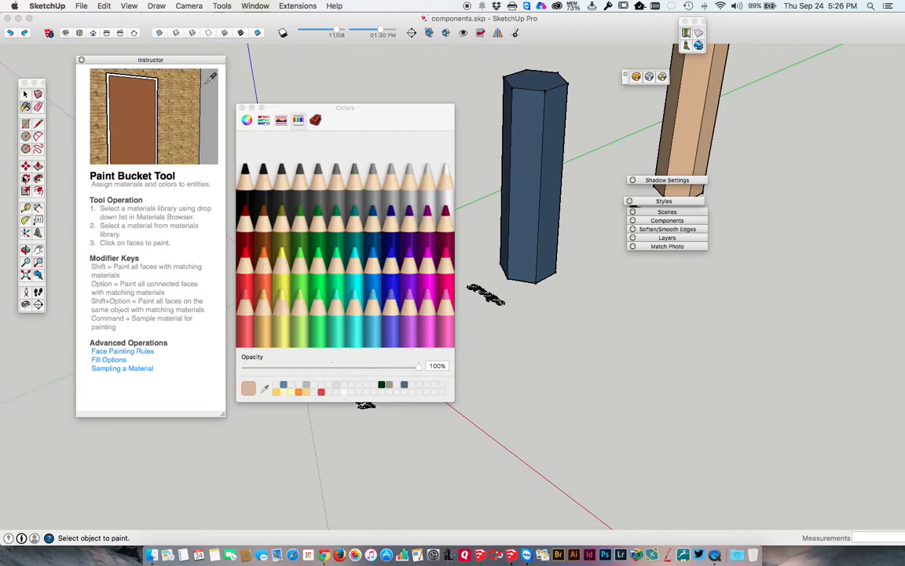
Activate the Circle, Select and Paint Bucket tools in turn to examine their guidance in the Instructor
{"action": "left_click", "coordinate": [26, 135]}
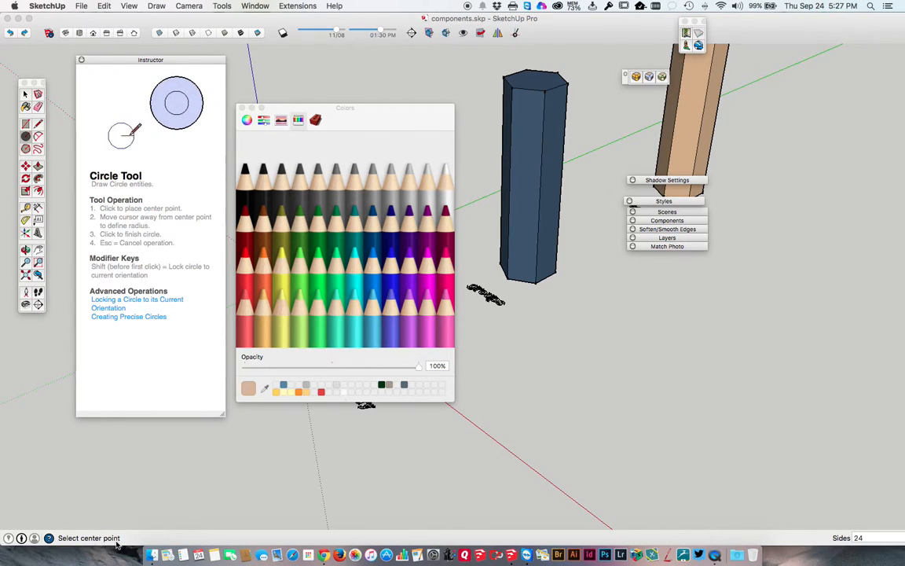
{"action": "left_click", "coordinate": [24, 94]}
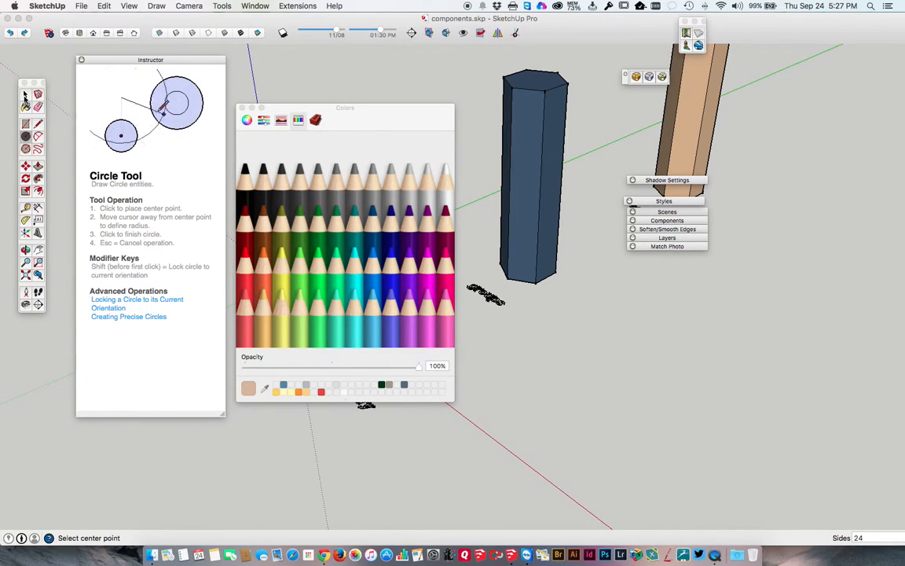
{"action": "left_click", "coordinate": [25, 106]}
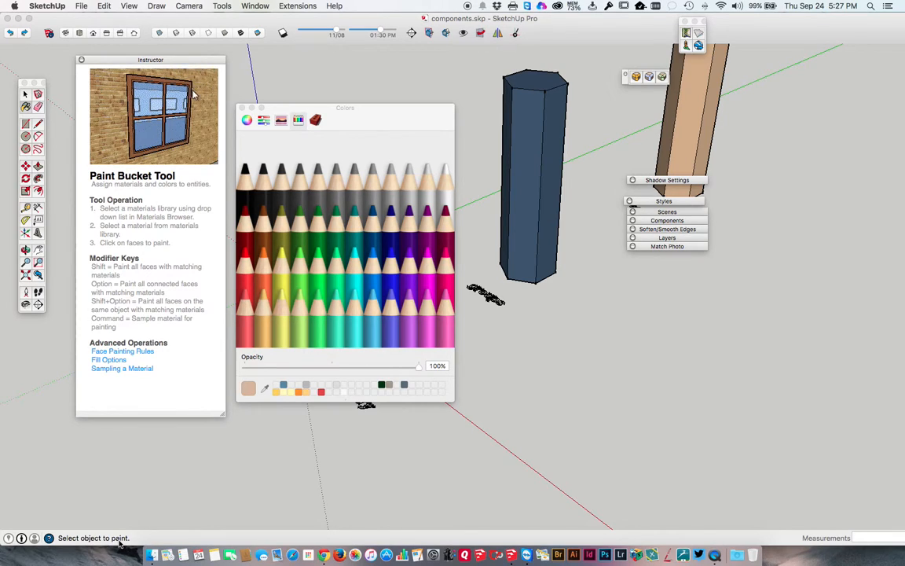
Draw a circle with a radius of about 1' 7" on the ground in front of the blue column
{"action": "left_click", "coordinate": [25, 136]}
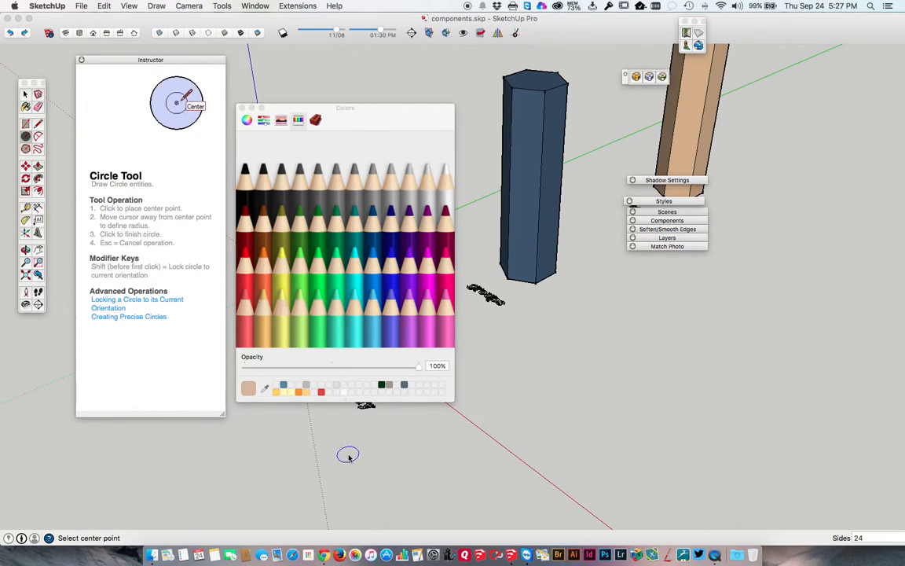
{"action": "left_click", "coordinate": [550, 380]}
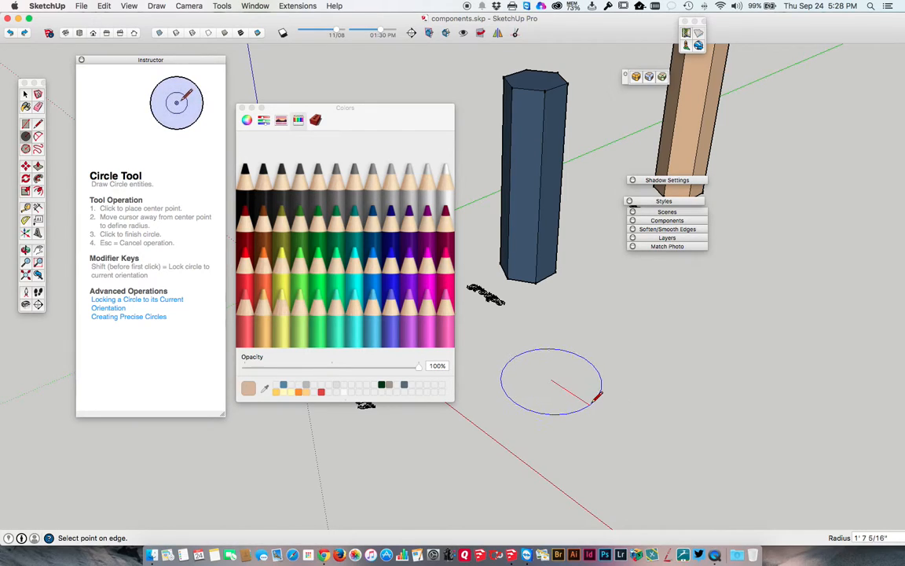
{"action": "left_click", "coordinate": [597, 396]}
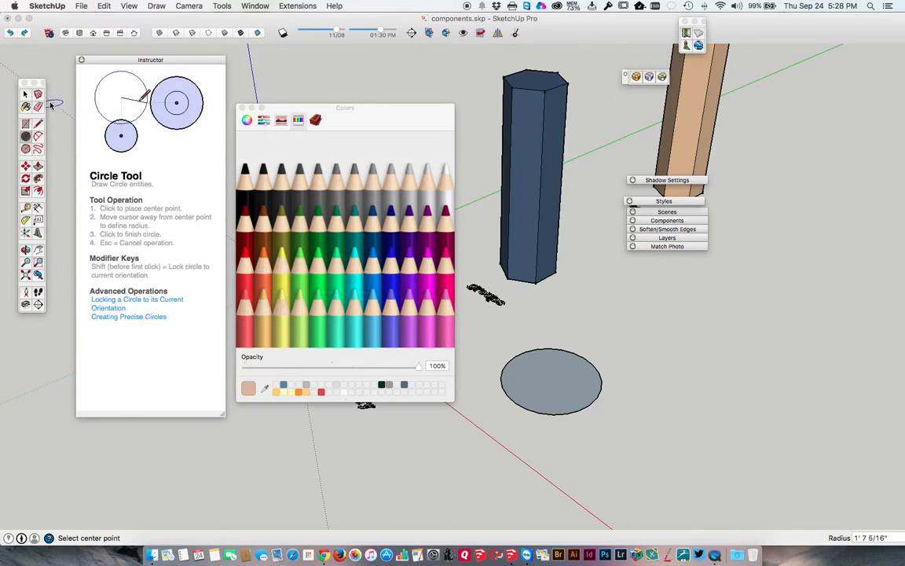
{"action": "left_click", "coordinate": [24, 95]}
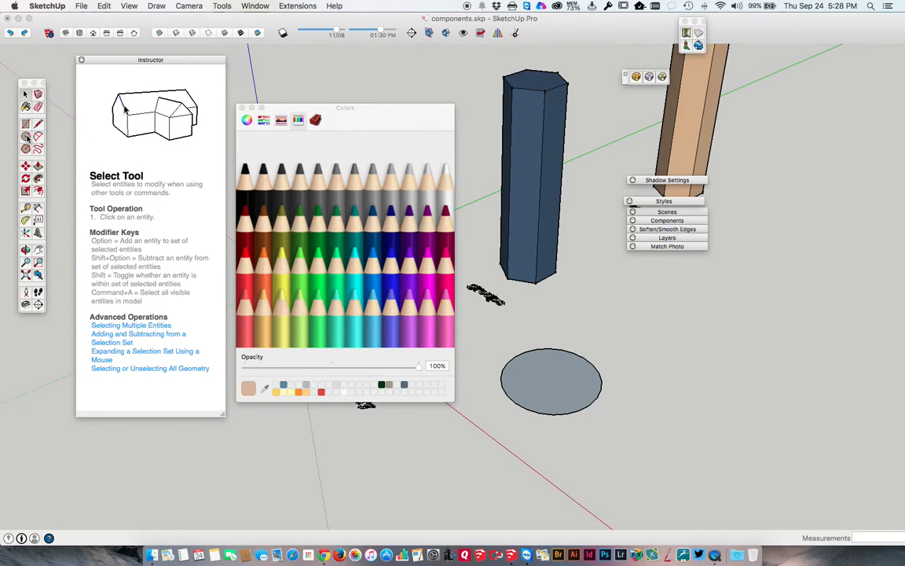
Set the Circle tool to 36 sides and close the Colors window
{"action": "left_click", "coordinate": [26, 136]}
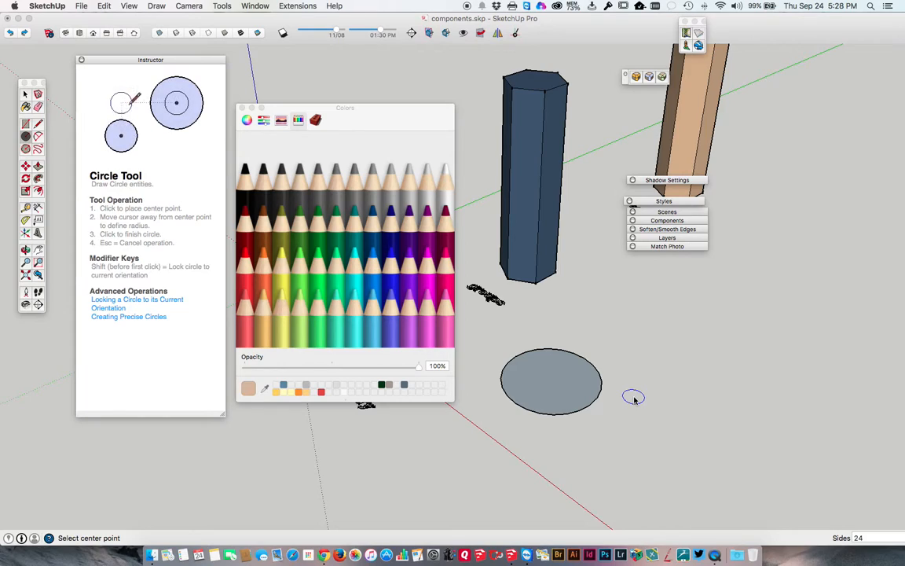
{"action": "type", "text": "36"}
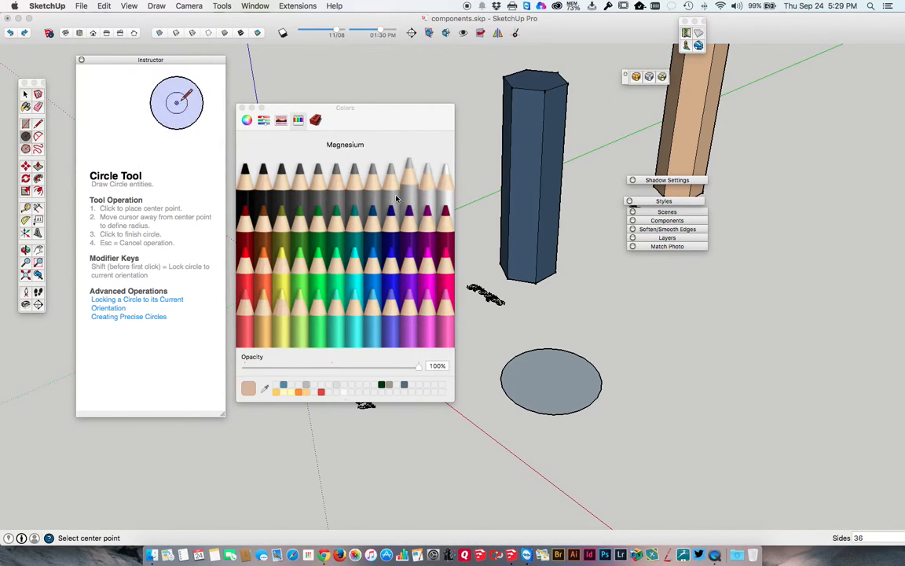
{"action": "left_click", "coordinate": [243, 110]}
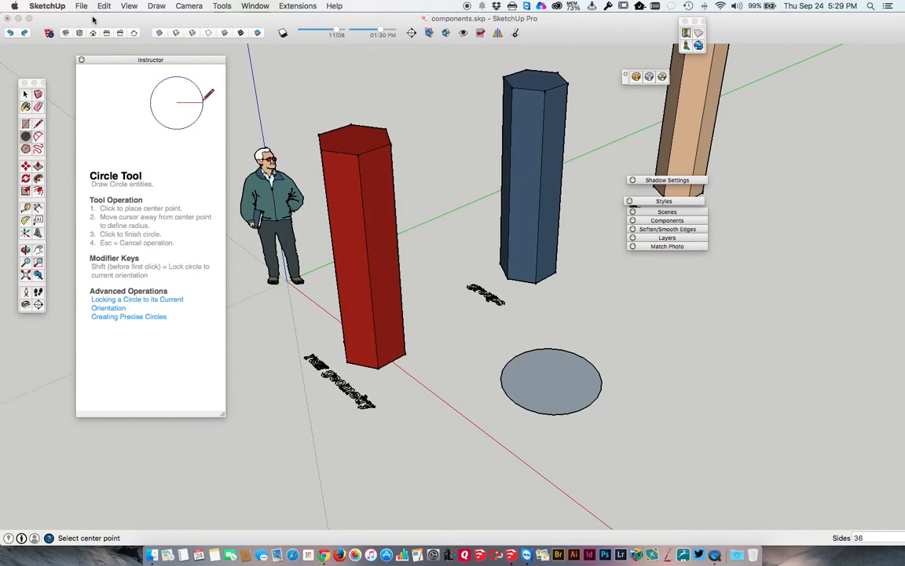
Switch to the layers.skp model and place the Instructor dialog on the far side of the collapsed dialogs
{"action": "mouse_move", "coordinate": [2, 3]}
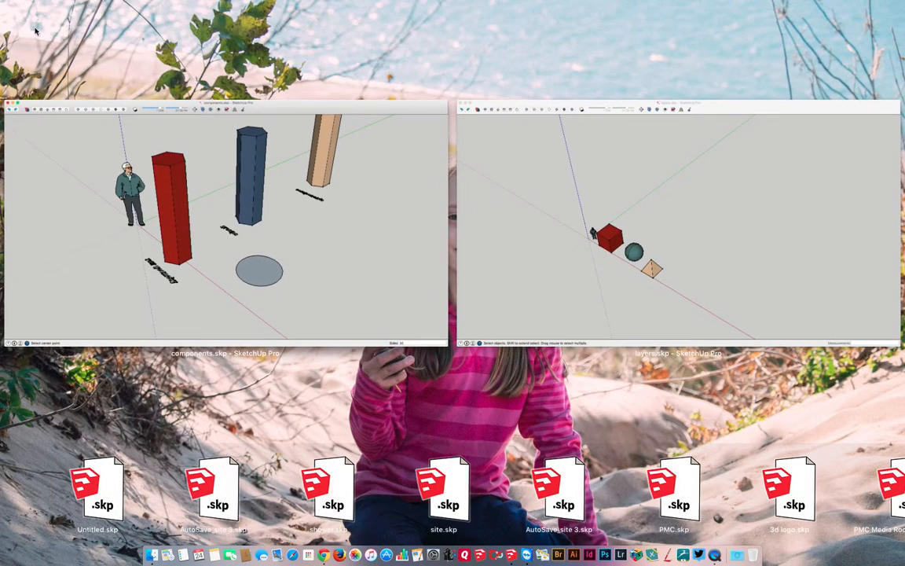
{"action": "left_click", "coordinate": [575, 236]}
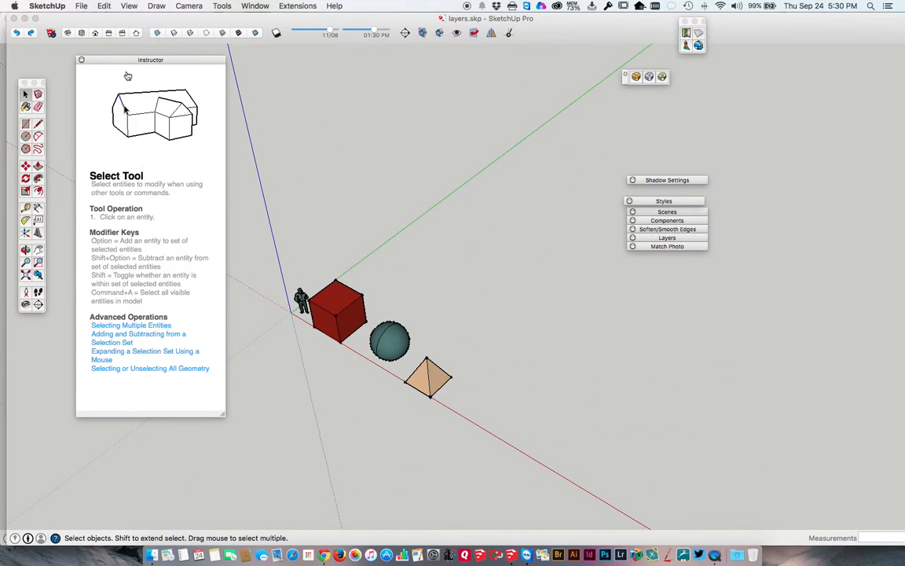
{"action": "left_click_drag", "start_coordinate": [114, 60], "coordinate": [765, 100]}
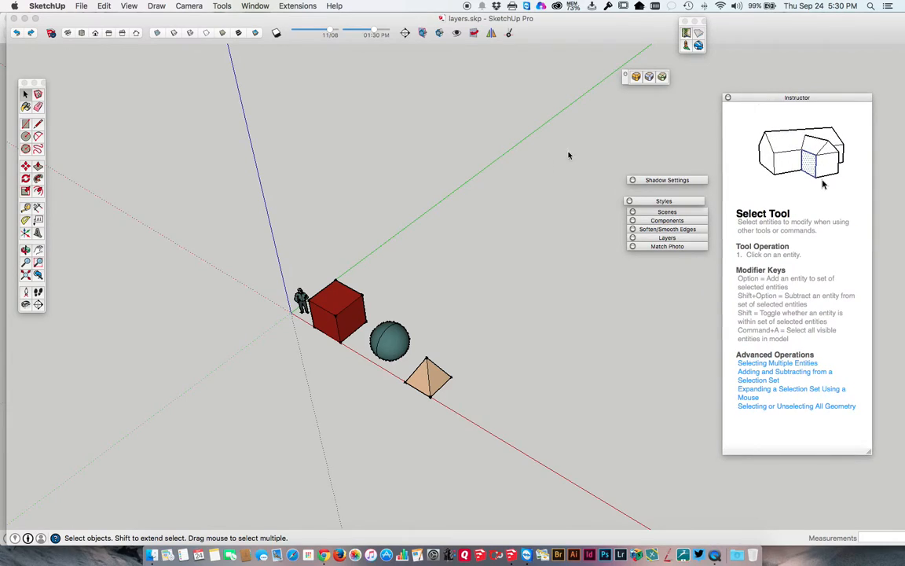
Draw an open zigzag chain of connected lines beside the pyramid, starting on the red axis, and end the chain
{"action": "left_click", "coordinate": [37, 126]}
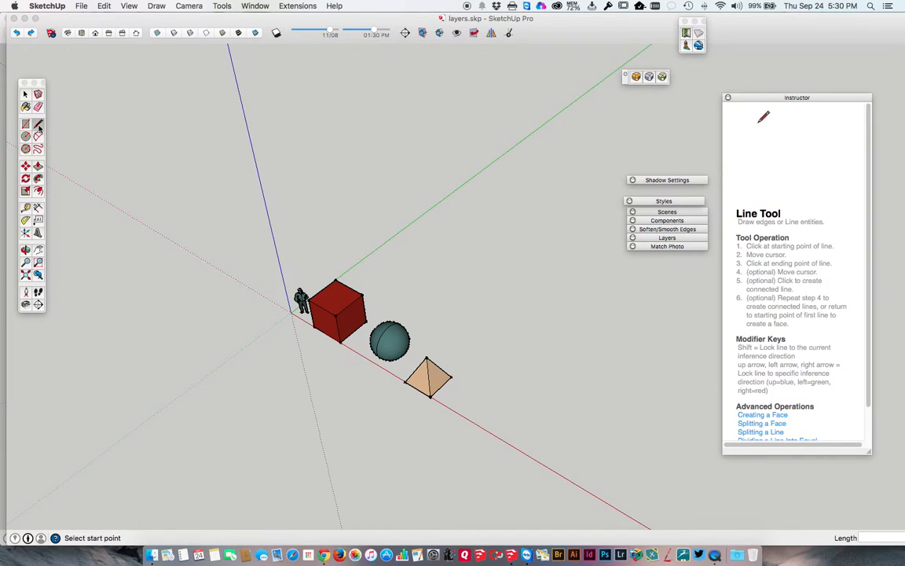
{"action": "middle_click", "coordinate": [456, 414]}
{"action": "scroll", "coordinate": [455, 408], "scroll_direction": "up", "scroll_amount": 5}
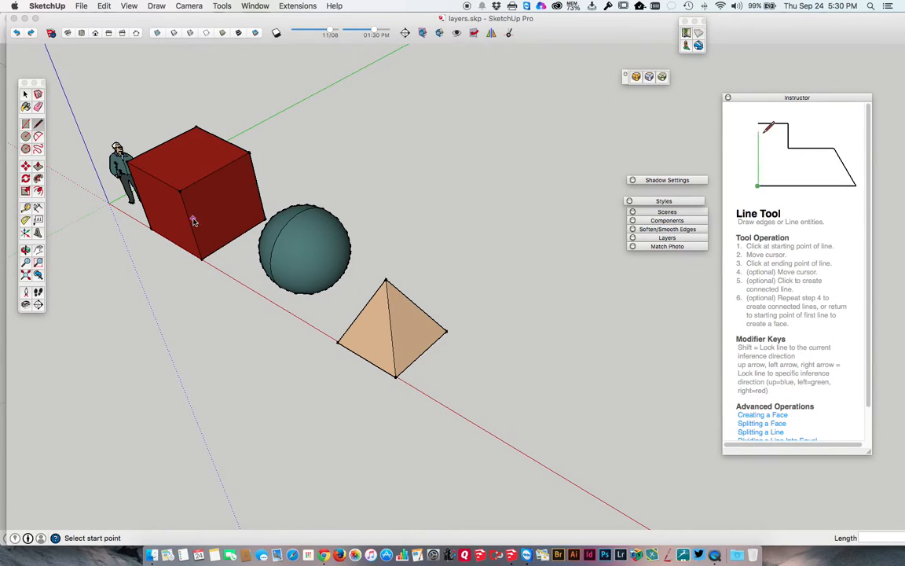
{"action": "left_click", "coordinate": [439, 402]}
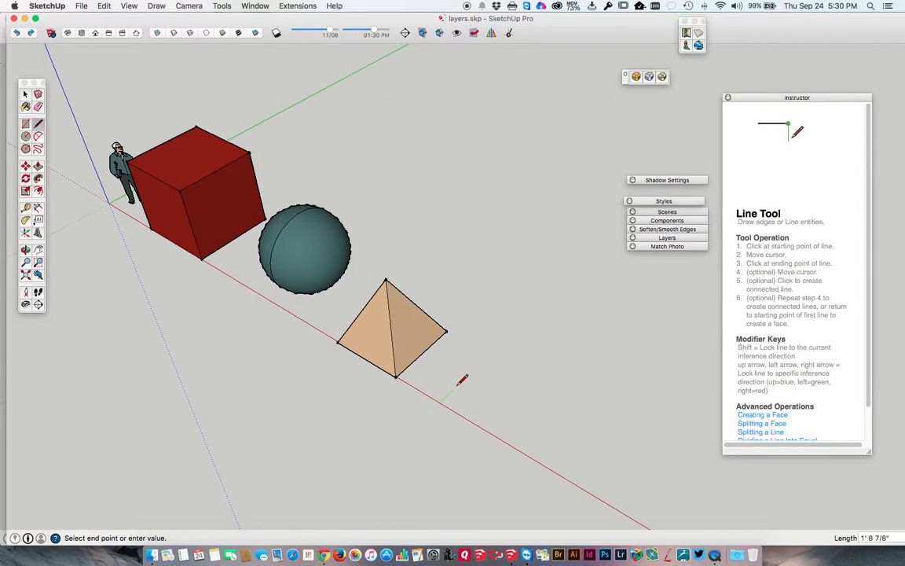
{"action": "left_click", "coordinate": [523, 318]}
{"action": "left_click", "coordinate": [570, 344]}
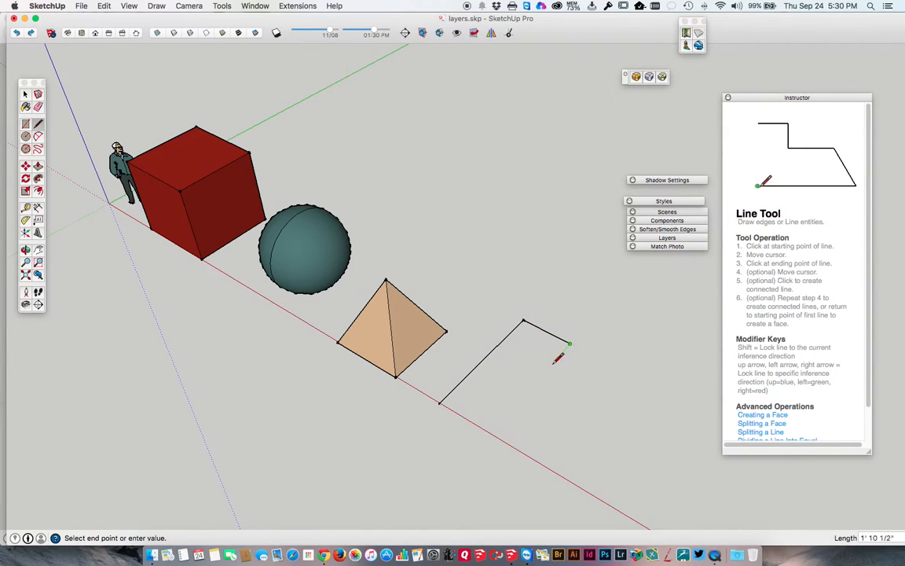
{"action": "left_click", "coordinate": [535, 383]}
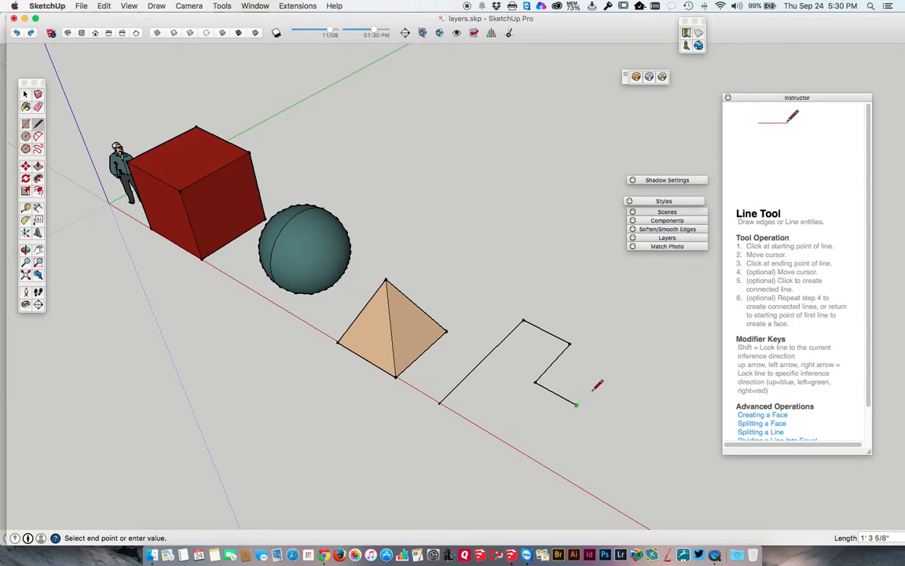
{"action": "left_click", "coordinate": [586, 322]}
{"action": "left_click", "coordinate": [532, 296]}
{"action": "left_click", "coordinate": [561, 268]}
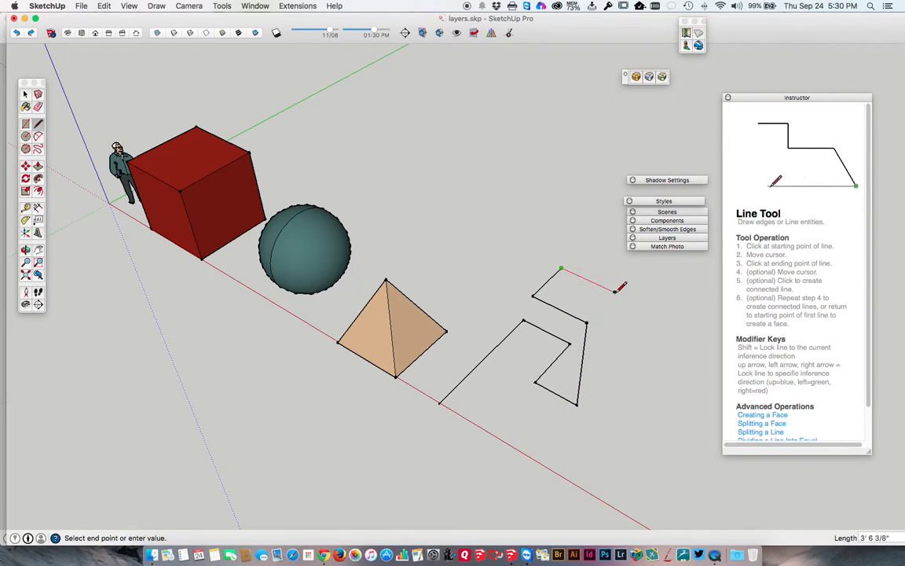
{"action": "left_click", "coordinate": [614, 291]}
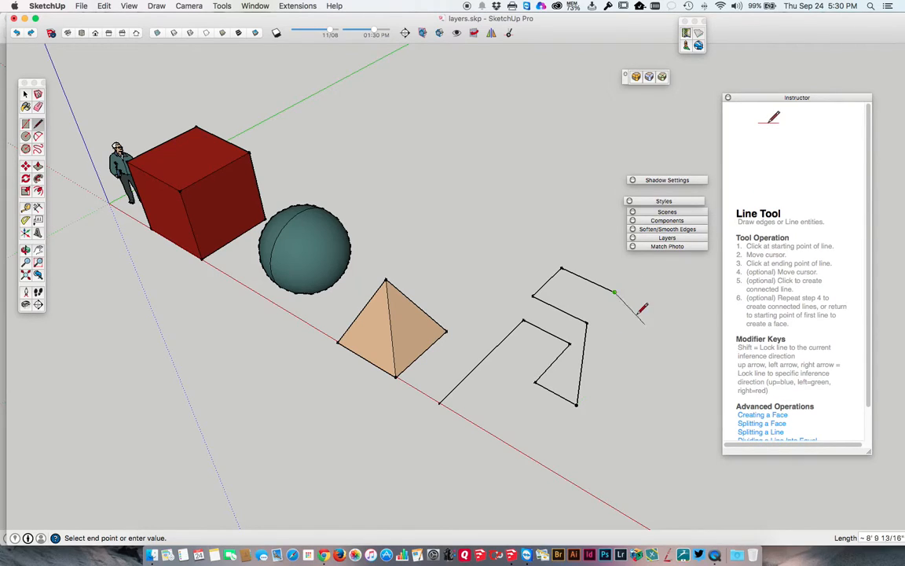
{"action": "key", "text": "Escape"}
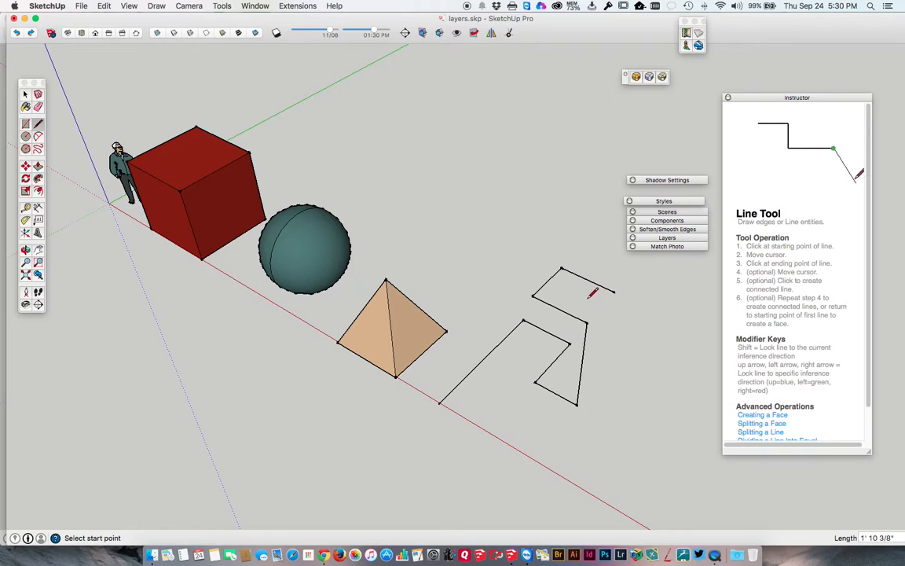
Select the whole zigzag line chain beside the pyramid, delete it, and undo the deletion
{"action": "left_click", "coordinate": [24, 94]}
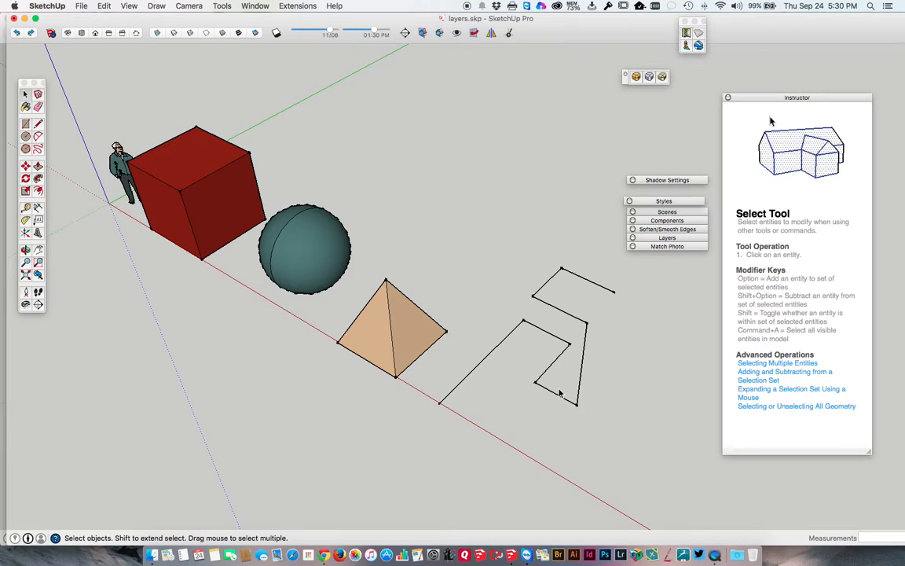
{"action": "key", "text": "o"}
{"action": "mouse_move", "coordinate": [557, 386]}
{"action": "left_mouse_down"}
{"action": "mouse_move", "coordinate": [537, 271]}
{"action": "mouse_move", "coordinate": [471, 156]}
{"action": "mouse_move", "coordinate": [474, 185]}
{"action": "mouse_move", "coordinate": [514, 253]}
{"action": "mouse_move", "coordinate": [574, 402]}
{"action": "mouse_move", "coordinate": [557, 399]}
{"action": "left_mouse_up"}
{"action": "key", "text": "space"}
{"action": "left_click_drag", "start_coordinate": [618, 416], "coordinate": [478, 243]}
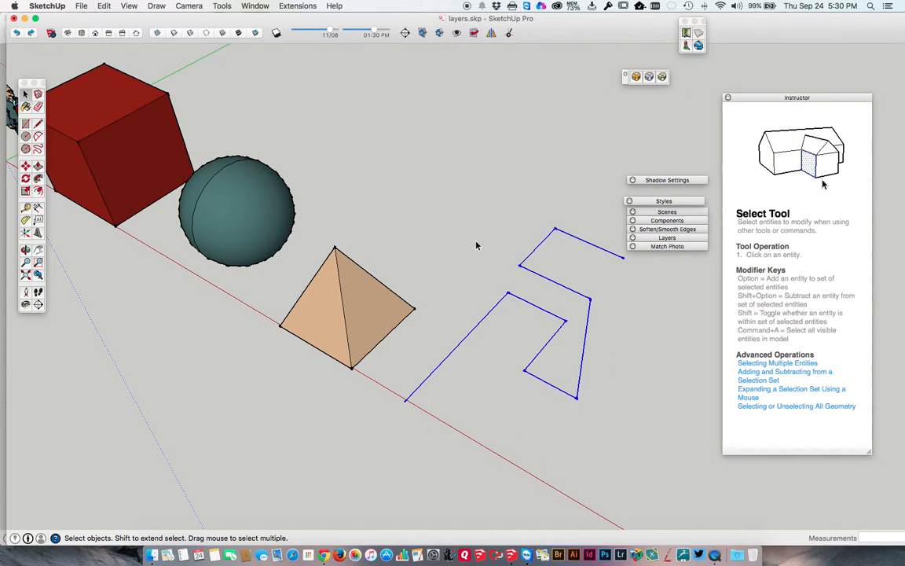
{"action": "key", "text": "Delete"}
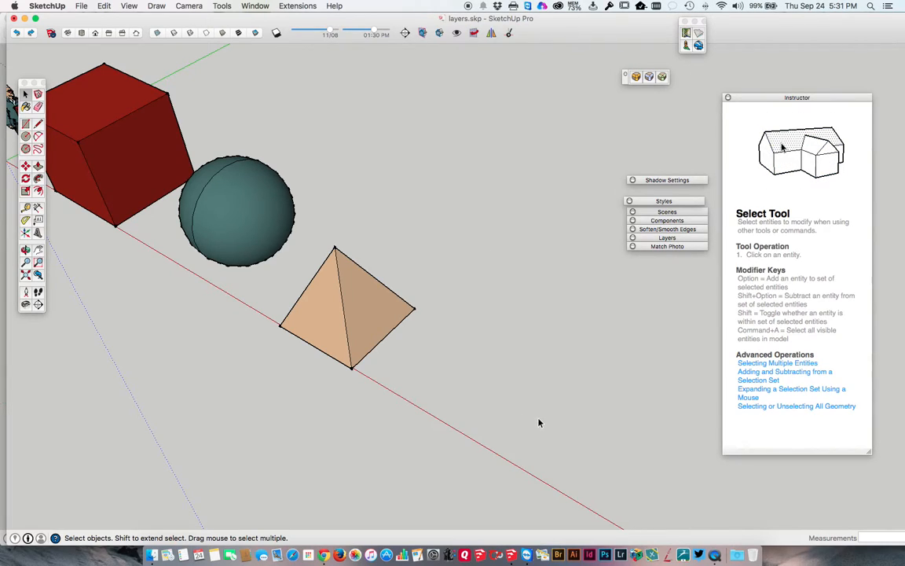
{"action": "key", "text": "super+z"}
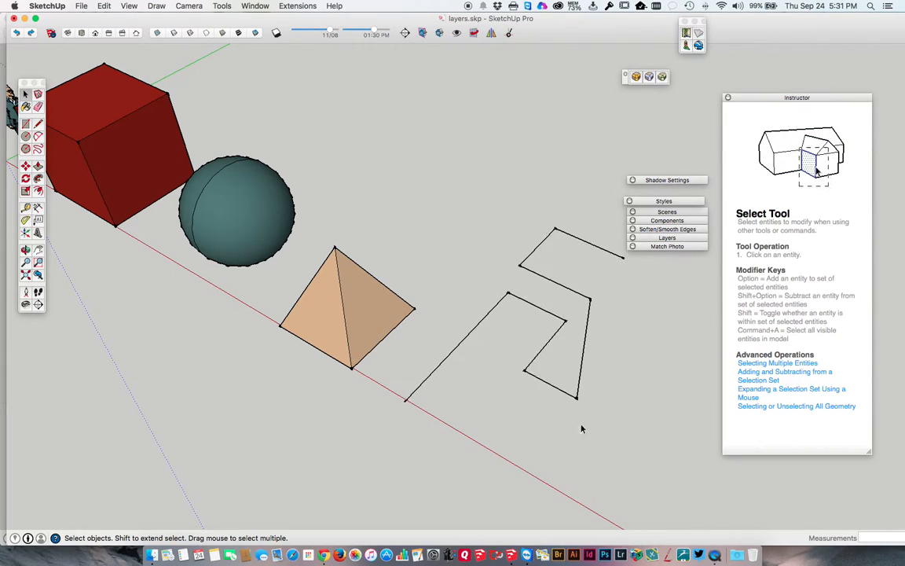
Delete the three edges at the near end of the zigzag chain, and remove its remaining edges with the Eraser
{"action": "left_click_drag", "start_coordinate": [592, 423], "coordinate": [517, 329]}
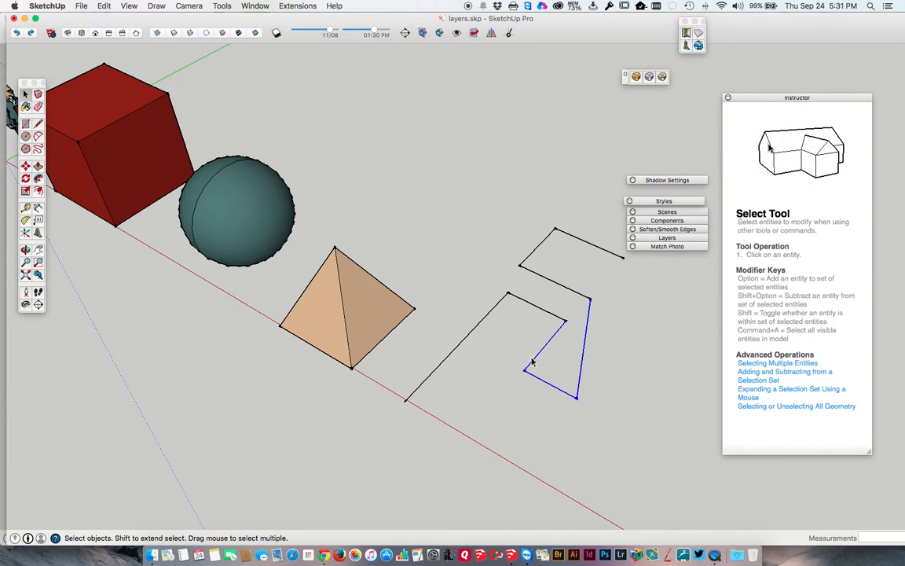
{"action": "key", "text": "Delete"}
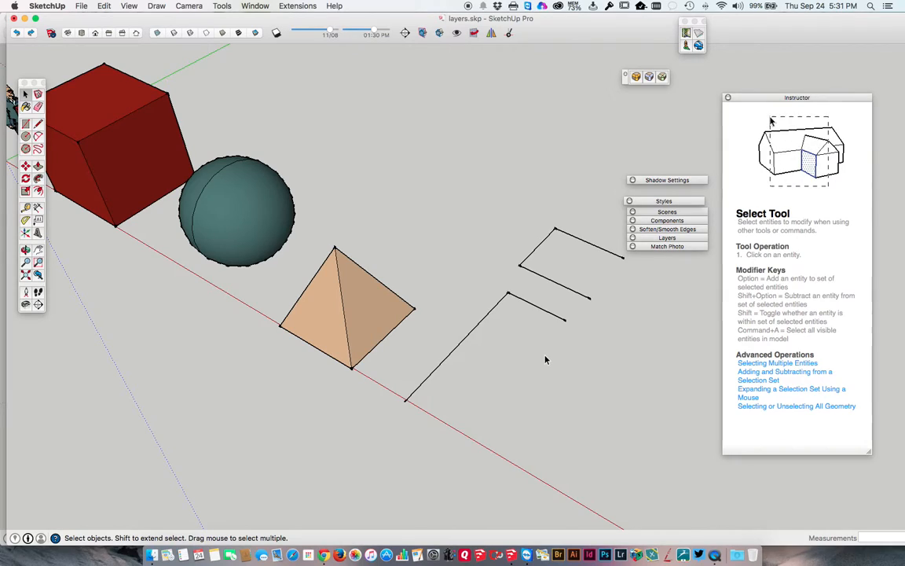
{"action": "key", "text": "e"}
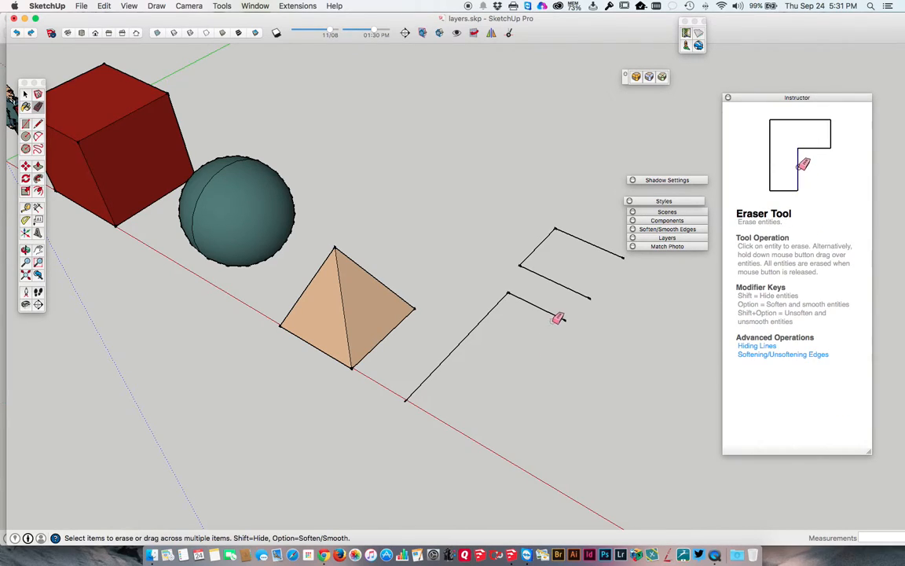
{"action": "left_click", "coordinate": [541, 316]}
{"action": "mouse_move", "coordinate": [511, 309]}
{"action": "left_mouse_down"}
{"action": "mouse_move", "coordinate": [489, 308]}
{"action": "mouse_move", "coordinate": [544, 289]}
{"action": "mouse_move", "coordinate": [550, 276]}
{"action": "mouse_move", "coordinate": [531, 251]}
{"action": "mouse_move", "coordinate": [589, 236]}
{"action": "left_mouse_up"}
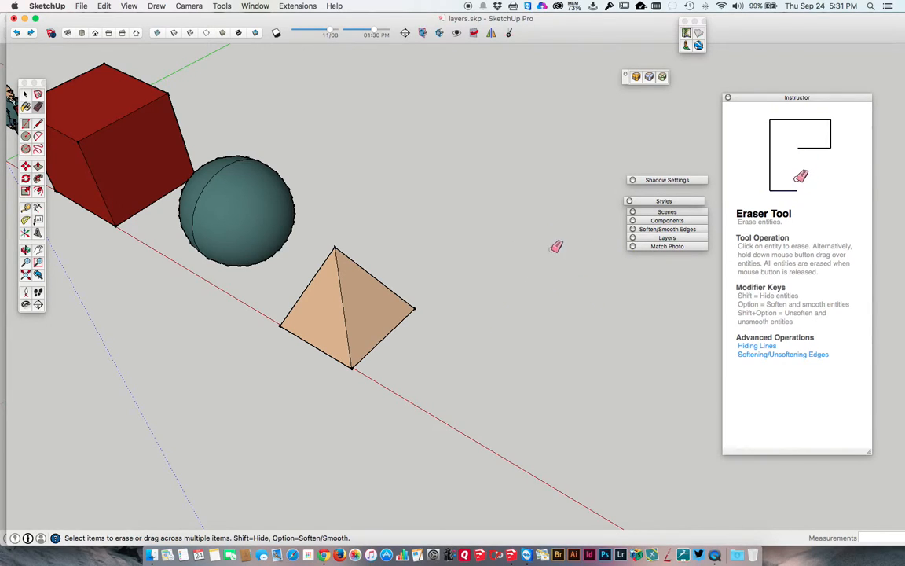
{"action": "key", "text": "space"}
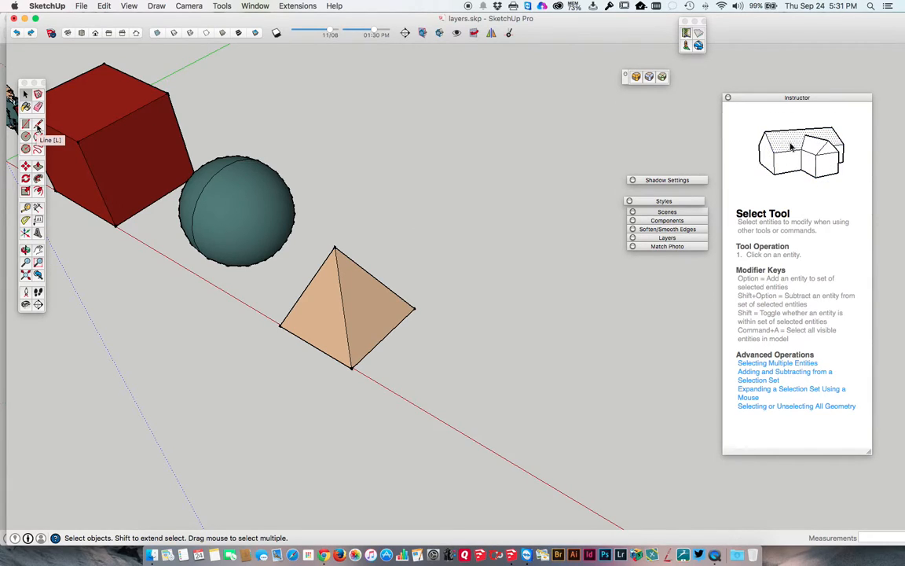
{"action": "left_click", "coordinate": [37, 125]}
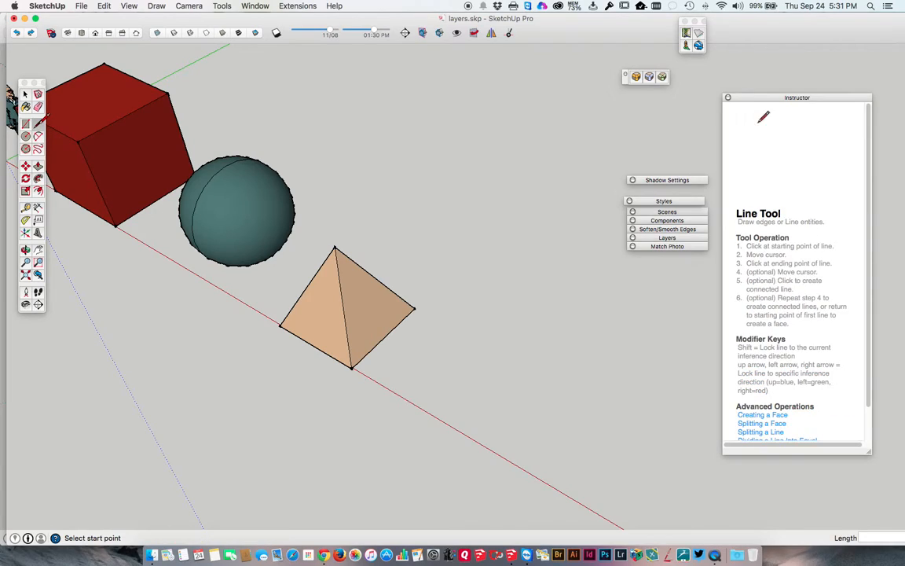
{"action": "left_click", "coordinate": [428, 408]}
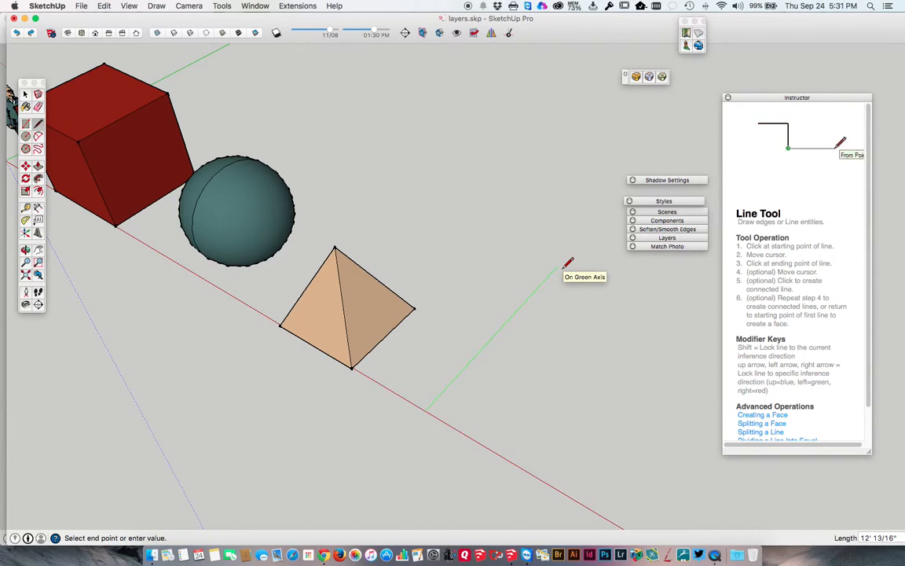
{"action": "scroll", "coordinate": [569, 265], "scroll_direction": "down", "scroll_amount": 2}
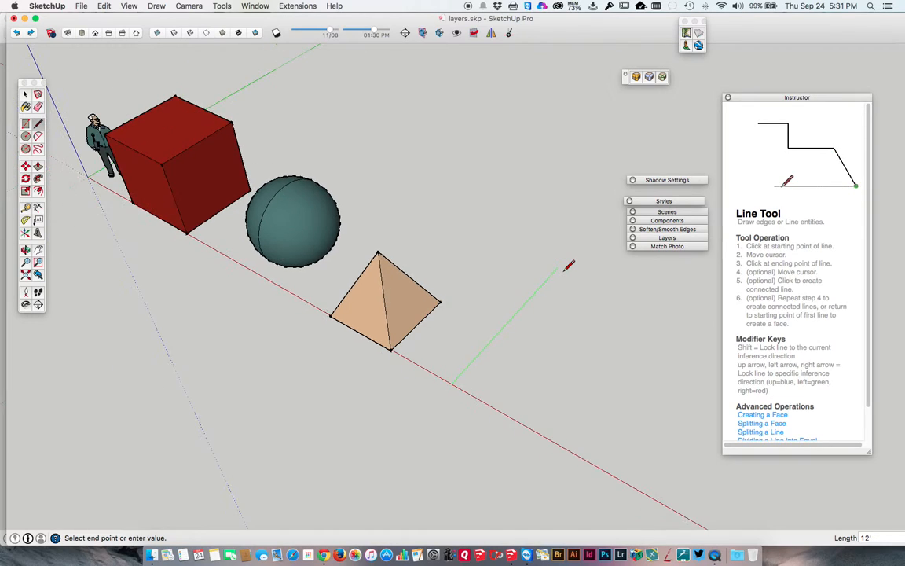
{"action": "scroll", "coordinate": [569, 264], "scroll_direction": "down", "scroll_amount": 1}
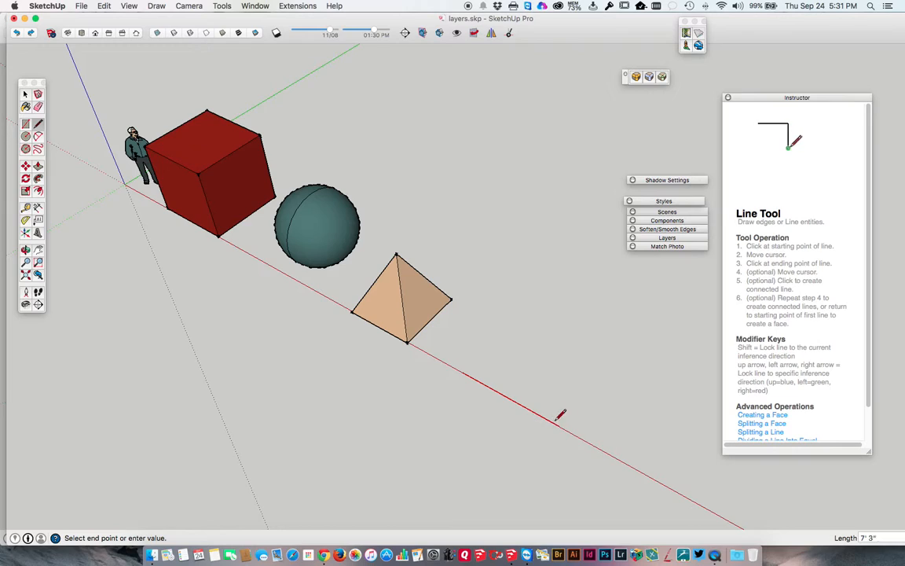
{"action": "key", "text": "Escape"}
Draw a closed triangle of three connected lines on the ground beyond the pyramid, ending at its starting point
{"action": "left_click", "coordinate": [514, 318]}
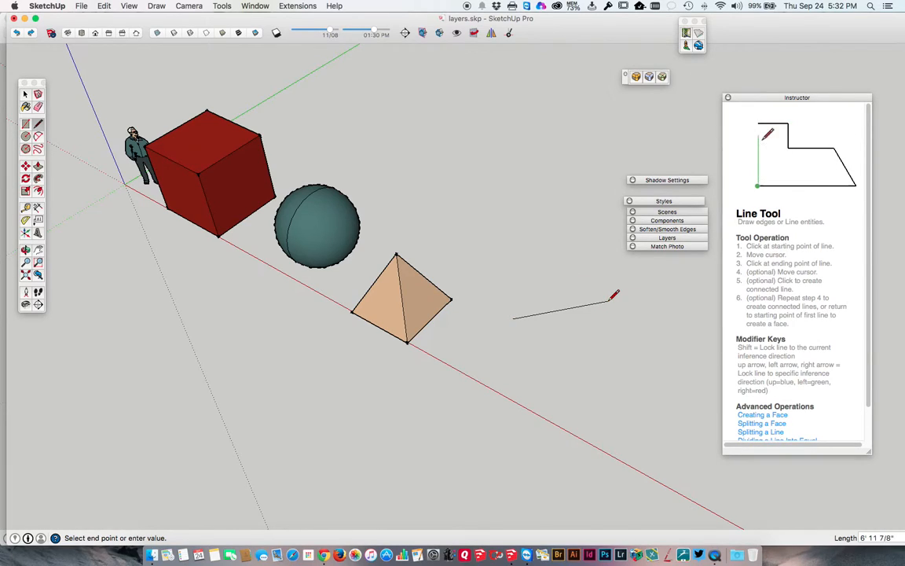
{"action": "left_click", "coordinate": [552, 276]}
{"action": "left_click", "coordinate": [619, 306]}
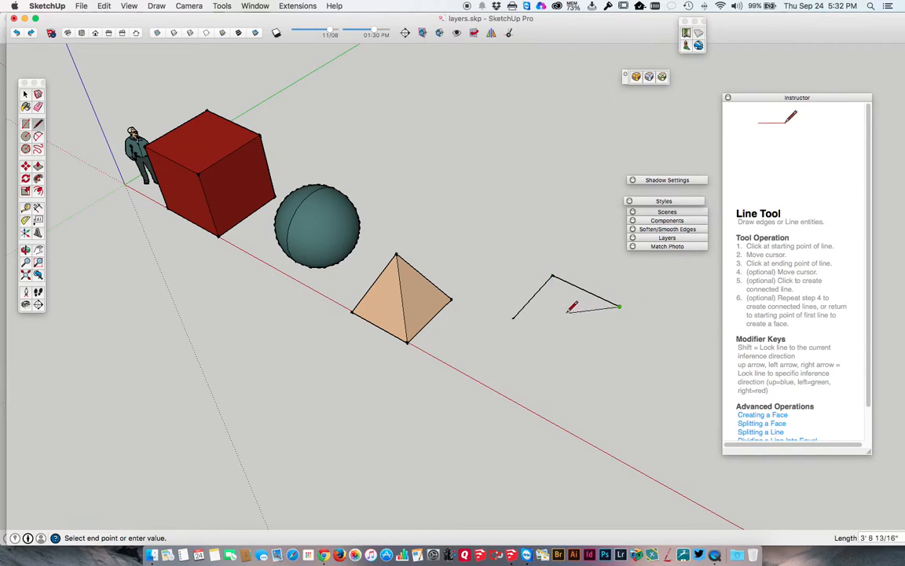
{"action": "left_click", "coordinate": [513, 317]}
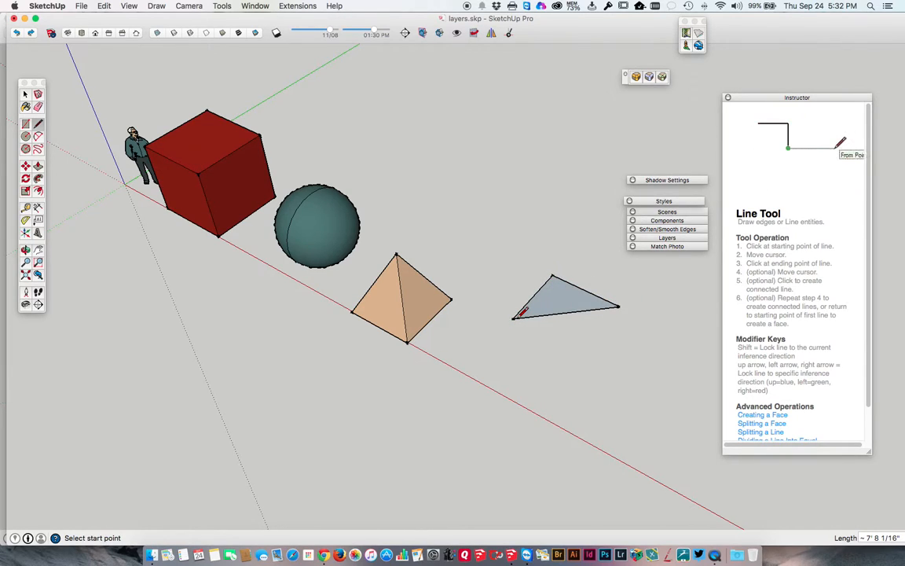
Erase the triangle's two far edges with the Eraser, and select and delete the remaining edge
{"action": "key", "text": "e"}
{"action": "left_click", "coordinate": [541, 288]}
{"action": "left_click", "coordinate": [570, 288]}
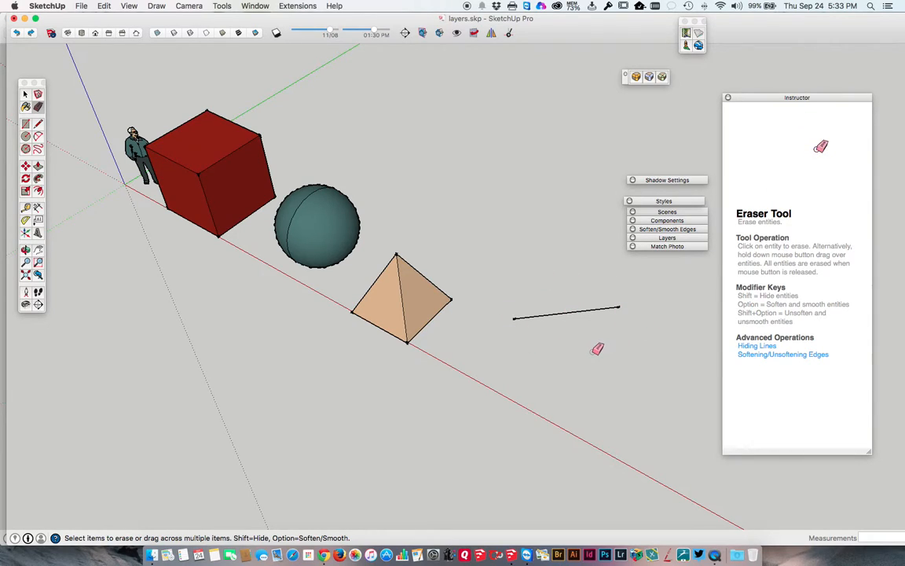
{"action": "key", "text": "l"}
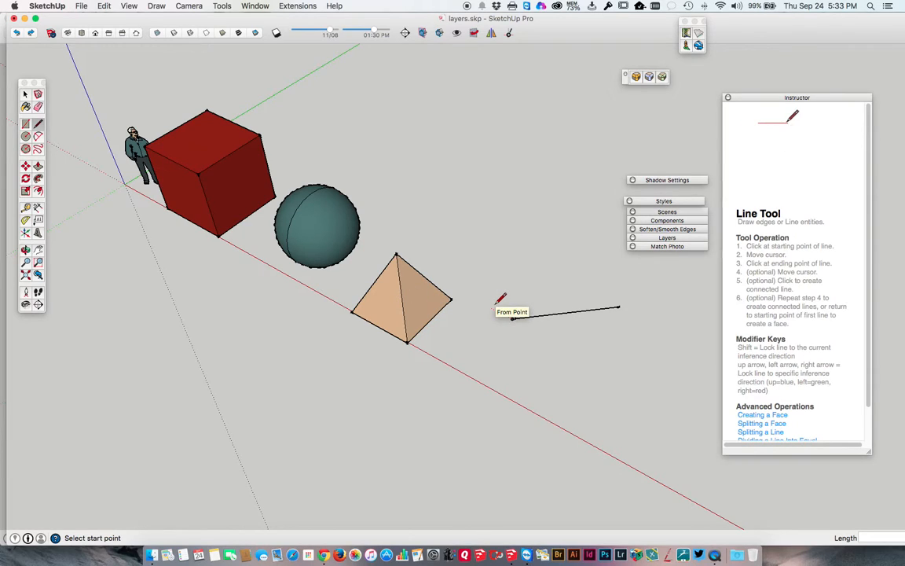
{"action": "key", "text": "space"}
{"action": "left_click_drag", "start_coordinate": [563, 323], "coordinate": [502, 293]}
{"action": "key", "text": "Delete"}
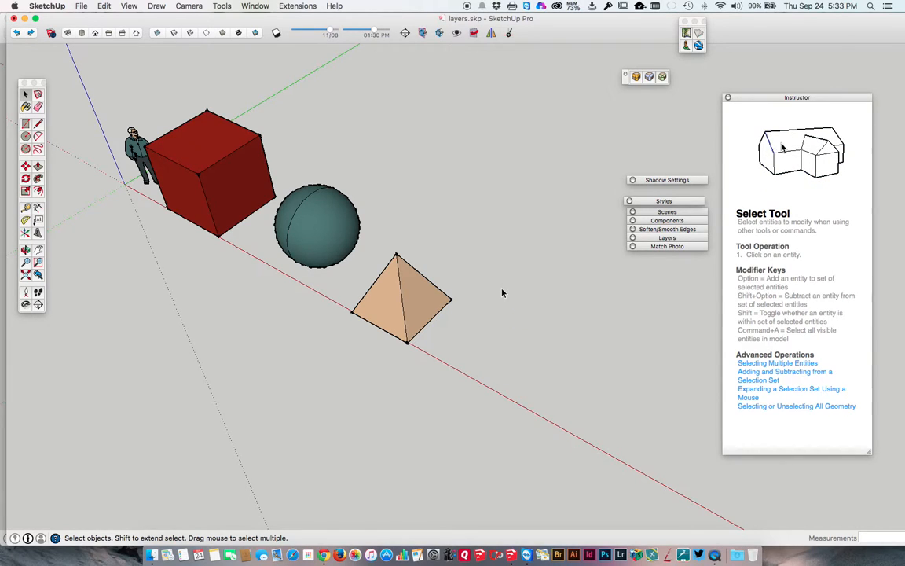
Draw a closed four-sided face with the Line tool behind the red cube, its edges parallel to the green and red axes
{"action": "middle_click_drag", "start_coordinate": [385, 259], "coordinate": [299, 194]}
{"action": "scroll", "coordinate": [343, 248], "scroll_direction": "down", "scroll_amount": 3}
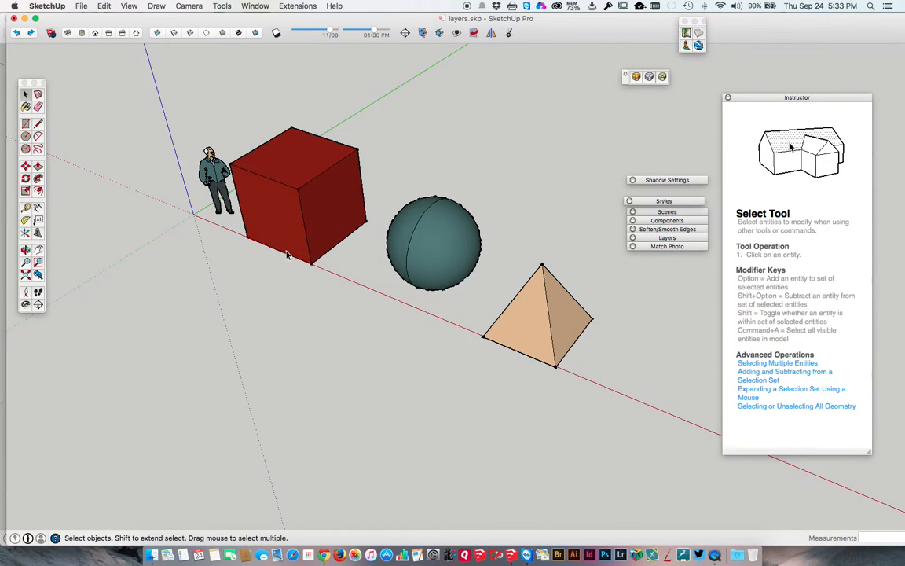
{"action": "scroll", "coordinate": [304, 249], "scroll_direction": "down", "scroll_amount": 2}
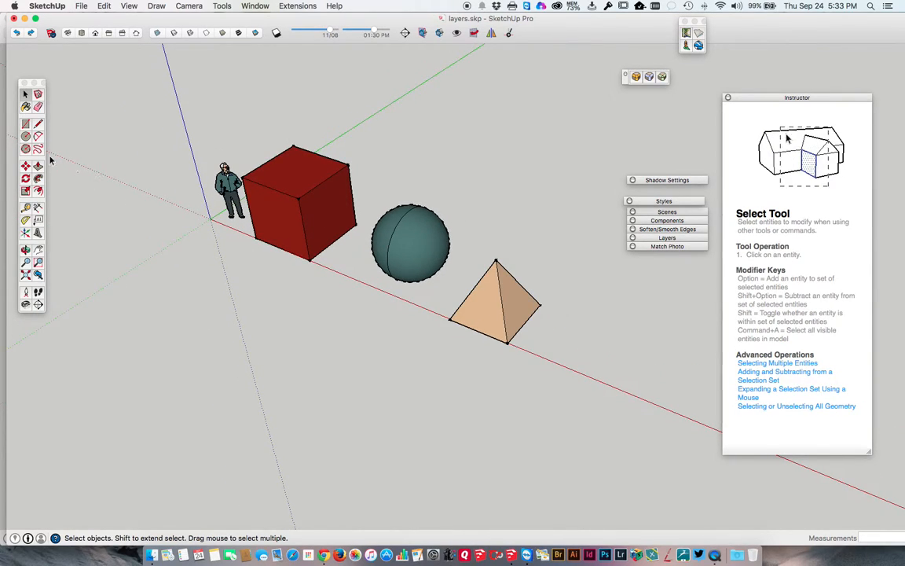
{"action": "left_click", "coordinate": [26, 124]}
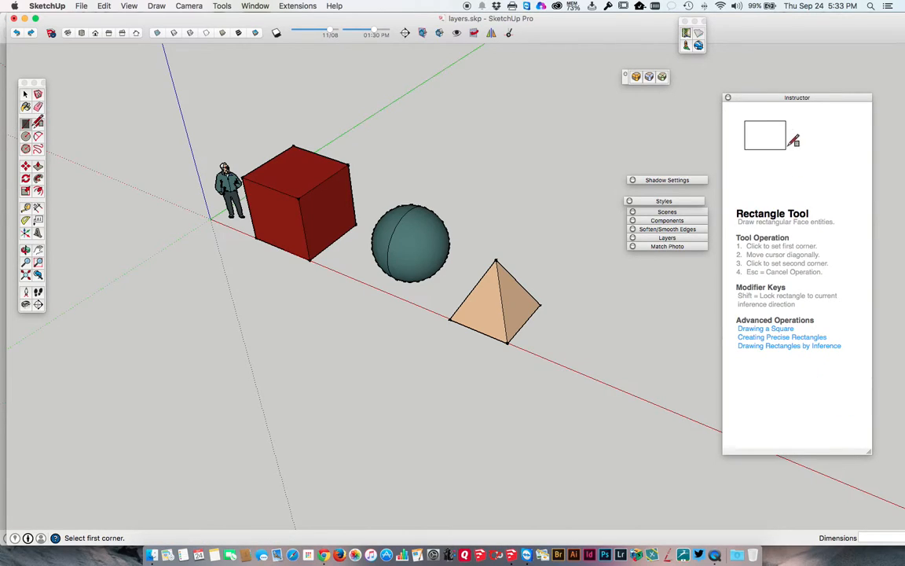
{"action": "left_click", "coordinate": [38, 122]}
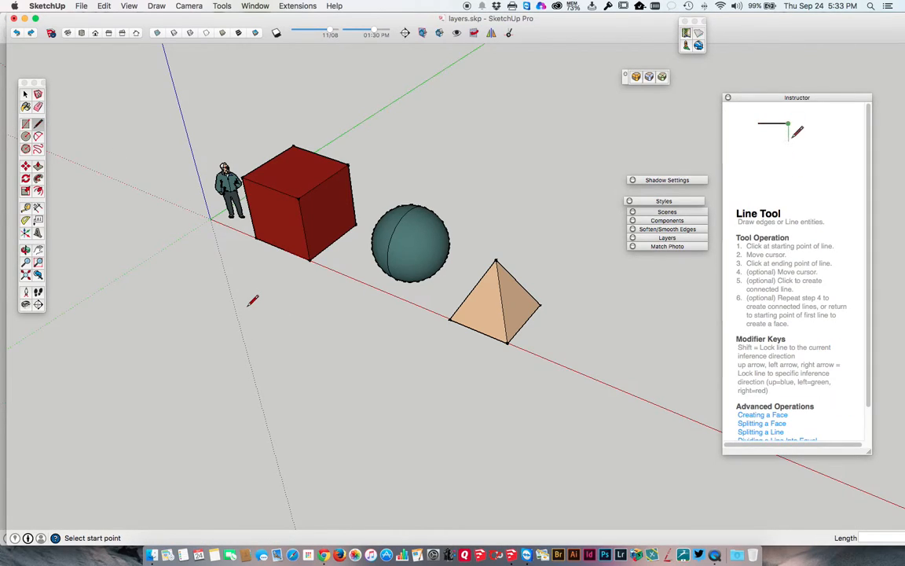
{"action": "middle_click_drag", "start_coordinate": [382, 165], "coordinate": [426, 300]}
{"action": "left_click", "coordinate": [410, 299]}
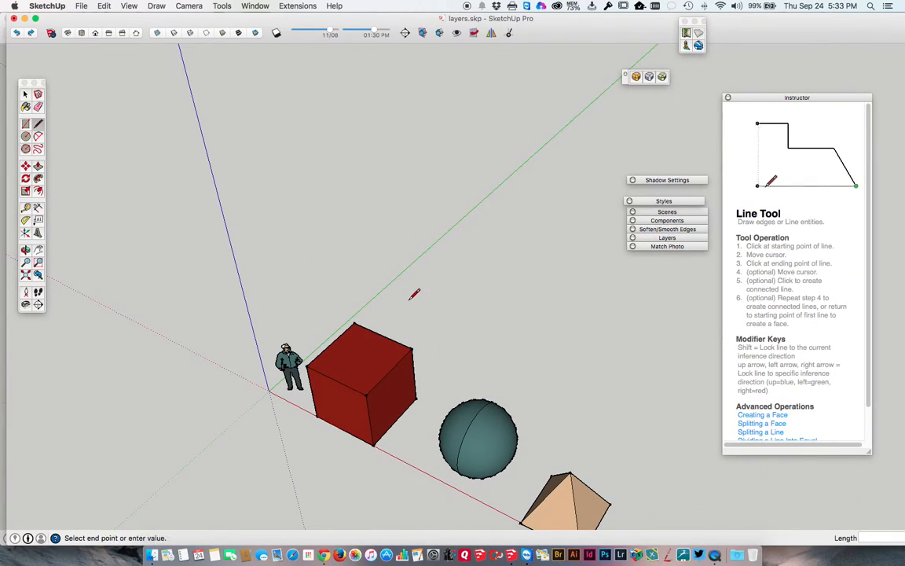
{"action": "left_click", "coordinate": [445, 265]}
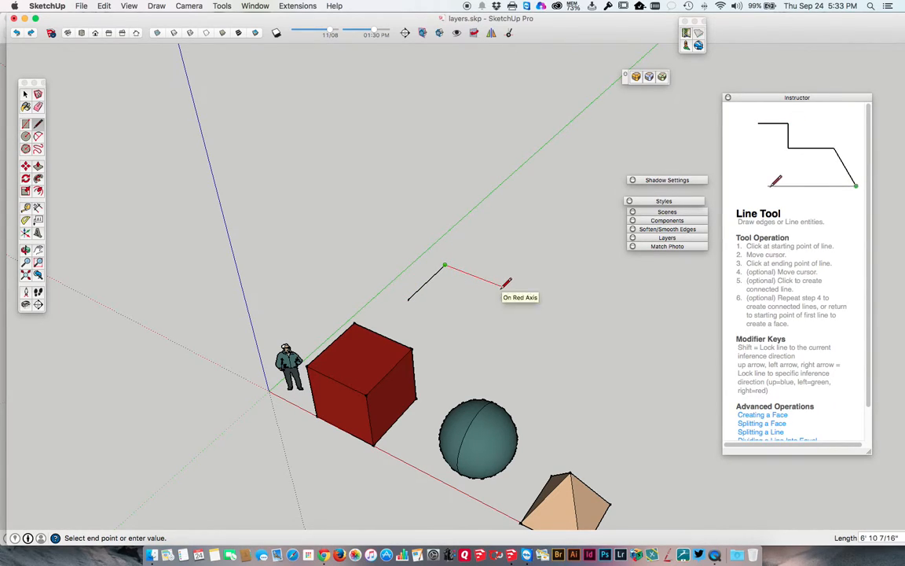
{"action": "left_click", "coordinate": [500, 286]}
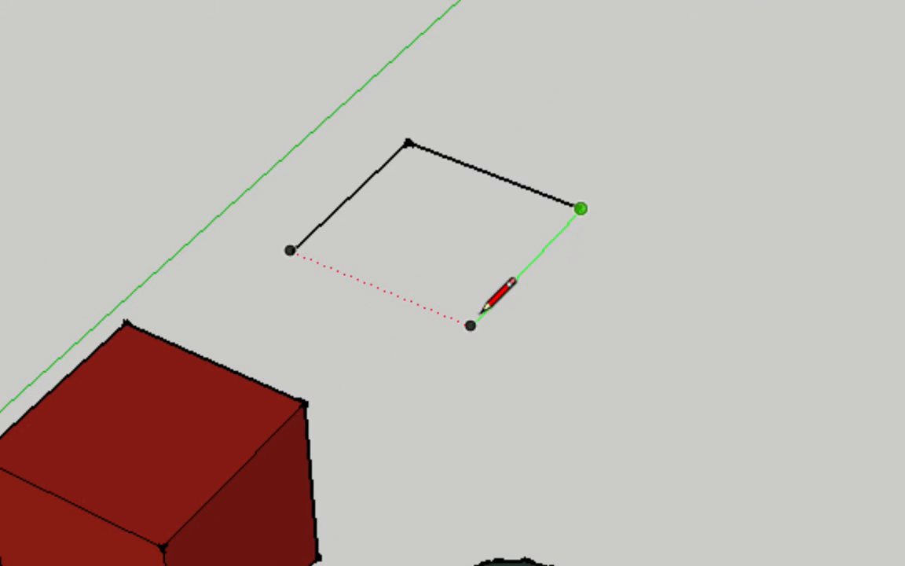
{"action": "left_click", "coordinate": [469, 324]}
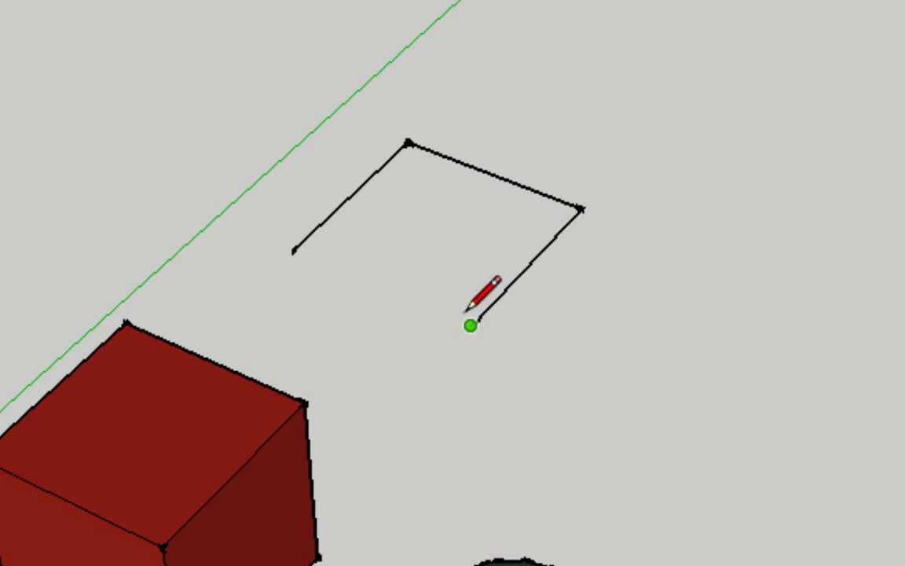
{"action": "left_click", "coordinate": [291, 250]}
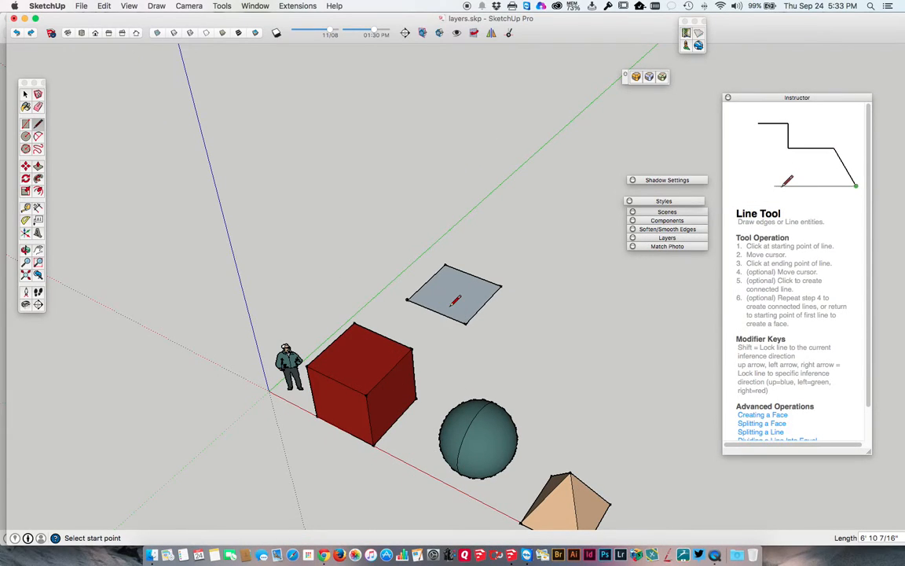
Select the whole four-sided face with its edges behind the red cube and delete it
{"action": "key", "text": "space"}
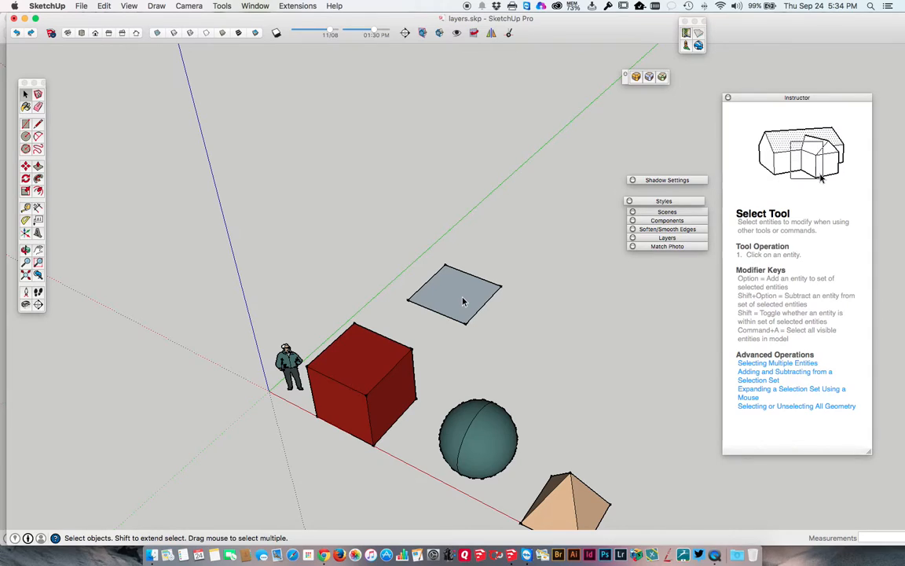
{"action": "left_click_drag", "start_coordinate": [500, 334], "coordinate": [416, 251]}
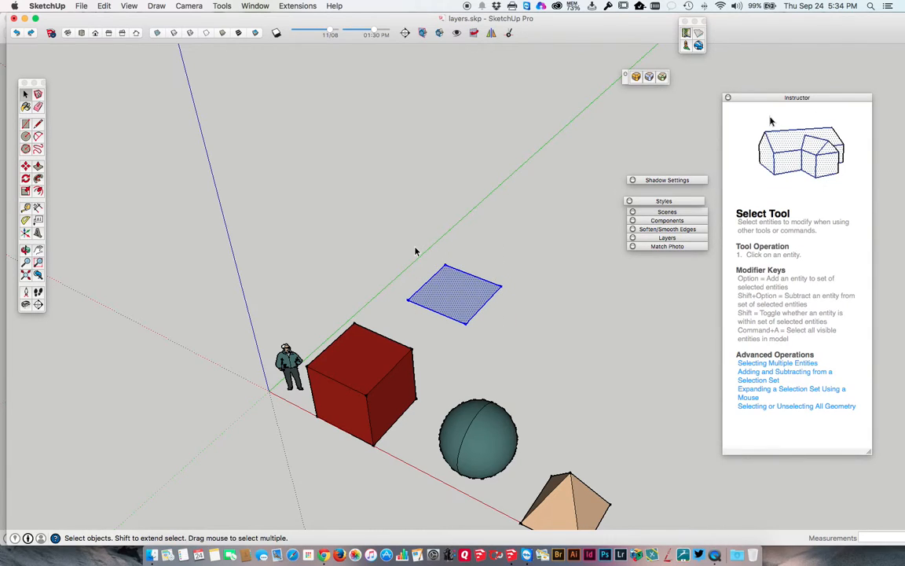
{"action": "key", "text": "Delete"}
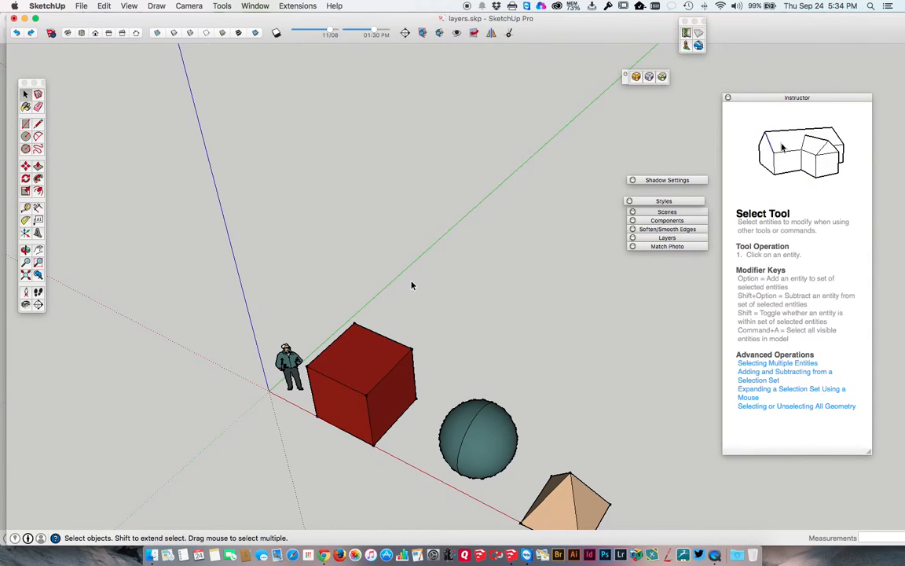
Draw a 6' square face behind the red cube from four connected lines along the green and red axes
{"action": "key", "text": "l"}
{"action": "left_click", "coordinate": [399, 298]}
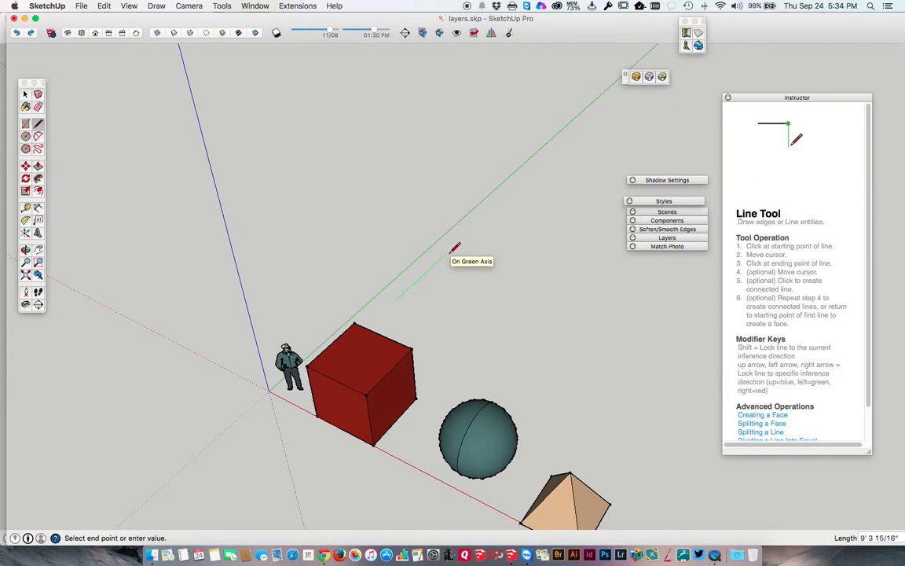
{"action": "type", "text": "6"}
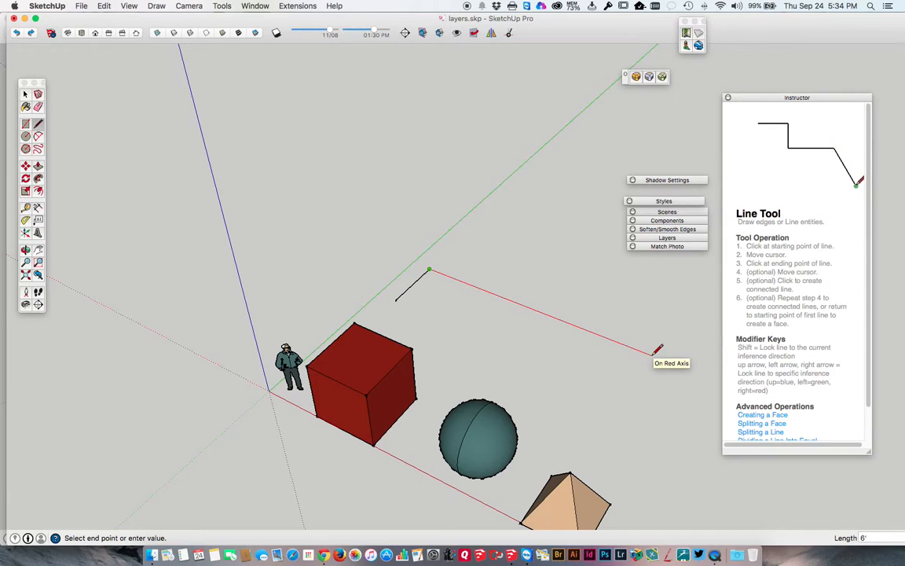
{"action": "key", "text": "Return"}
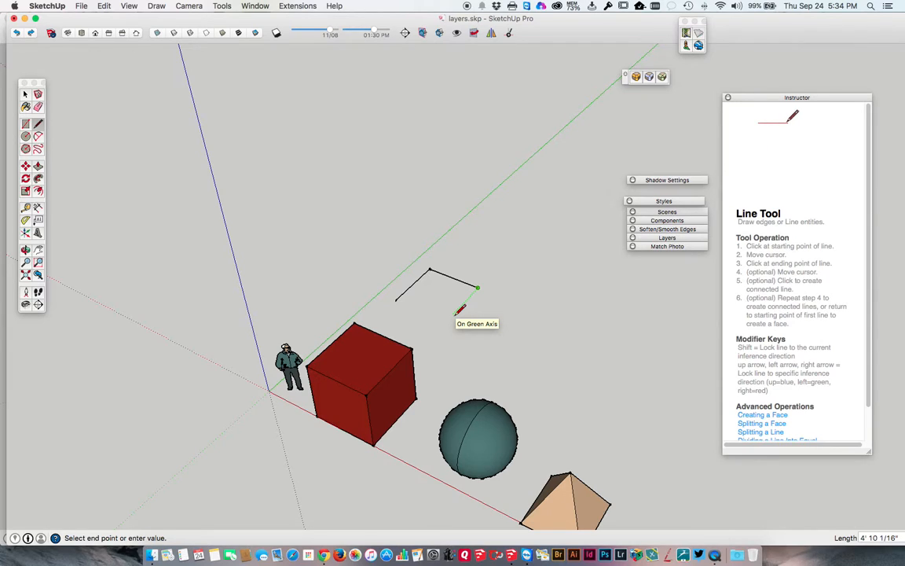
{"action": "scroll", "coordinate": [460, 311], "scroll_direction": "up", "scroll_amount": 5}
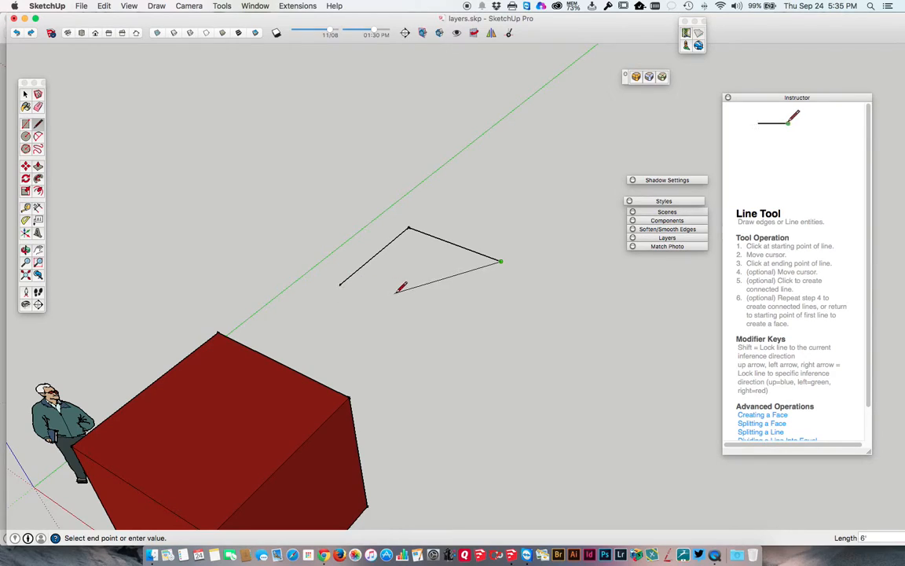
{"action": "left_click", "coordinate": [436, 326]}
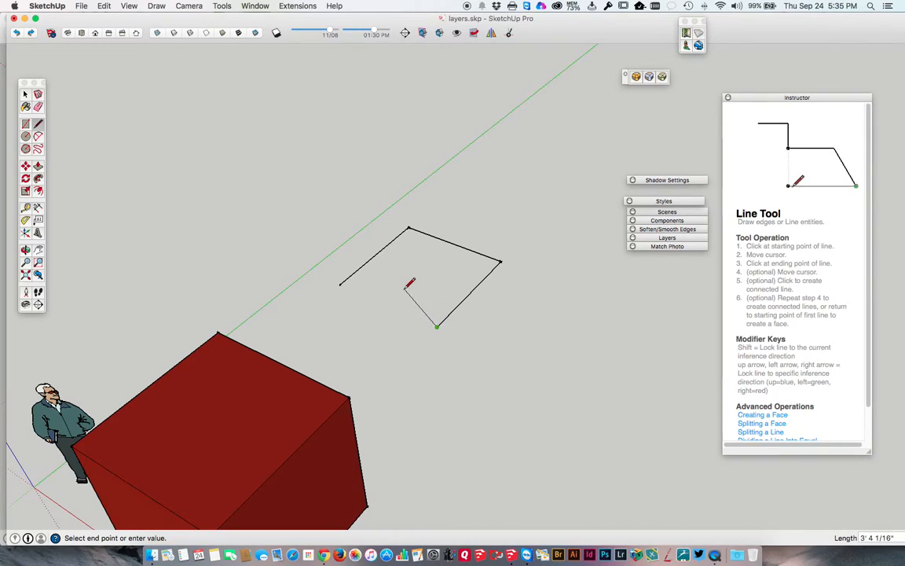
{"action": "left_click", "coordinate": [340, 284]}
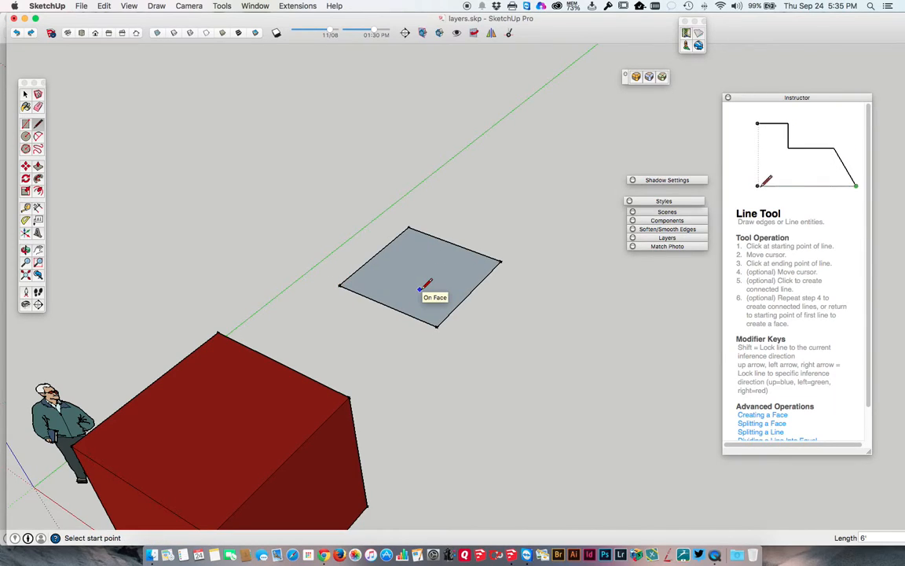
Draw a 6',6' square with the Rectangle tool beside the line-drawn square, aligned with its near edge
{"action": "left_click", "coordinate": [26, 126]}
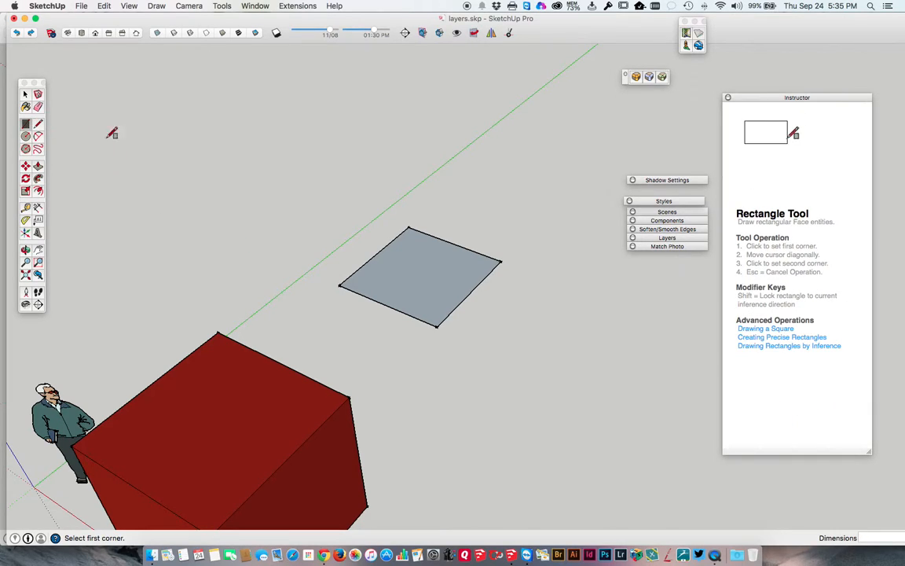
{"action": "left_click", "coordinate": [460, 335]}
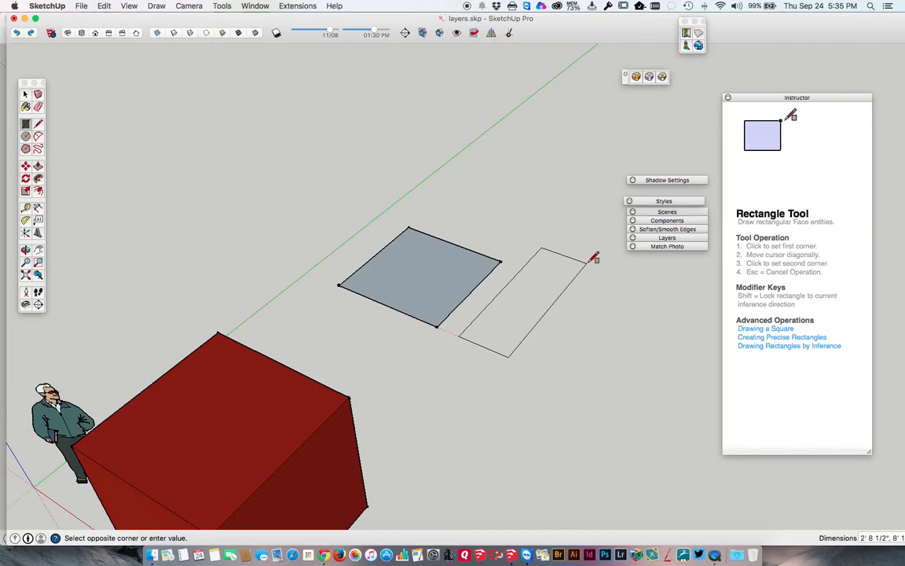
{"action": "type", "text": "6"}
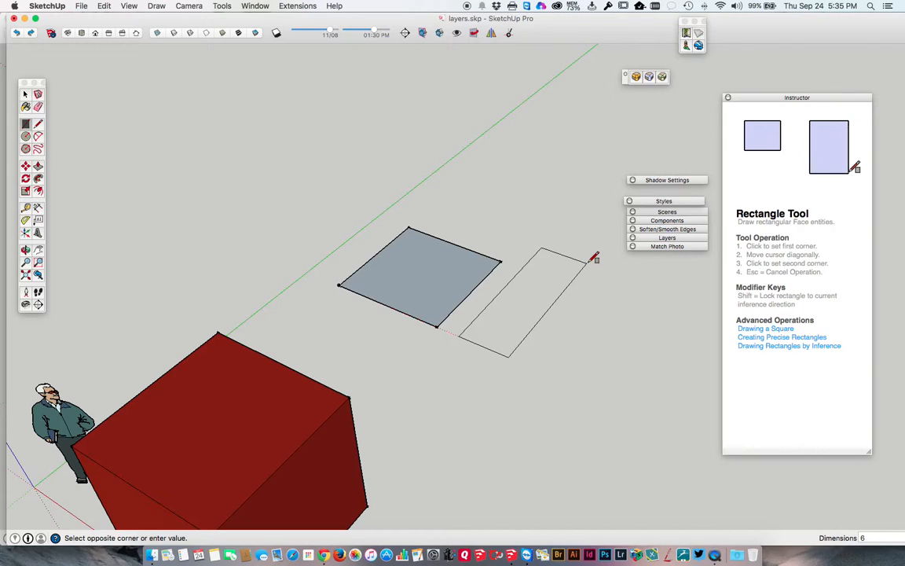
{"action": "type", "text": "',"}
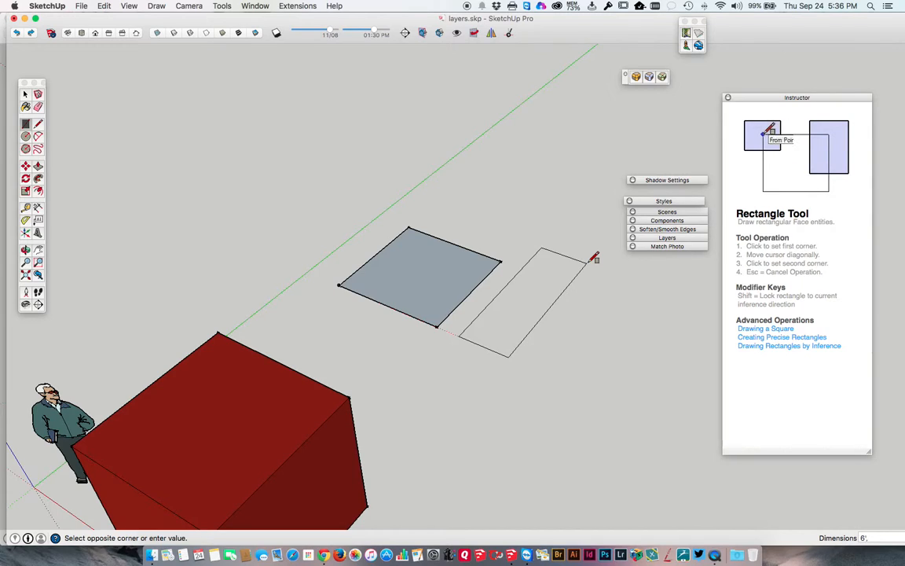
{"action": "type", "text": "6"}
{"action": "key", "text": "Return"}
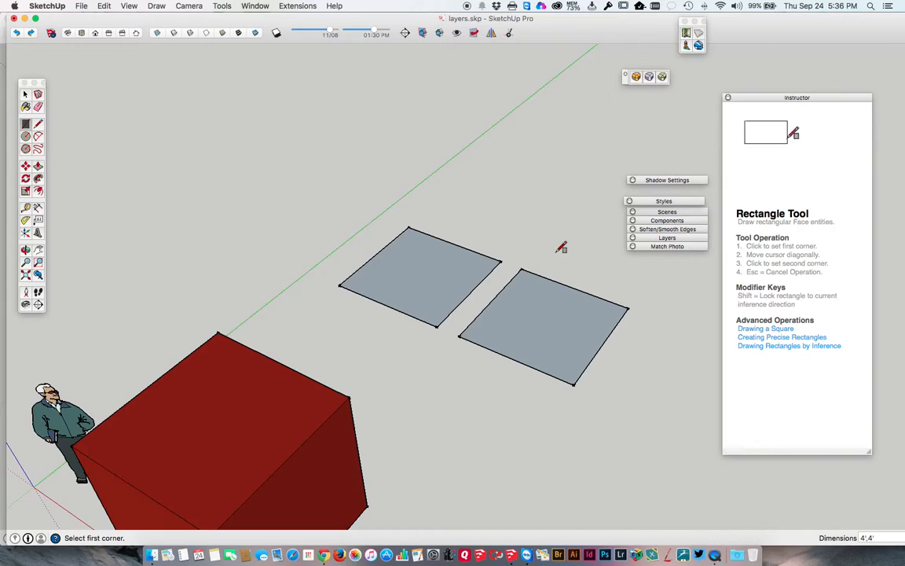
Set the new square's dimensions first to 4',4' and finally to 12,12
{"action": "key", "text": "Return"}
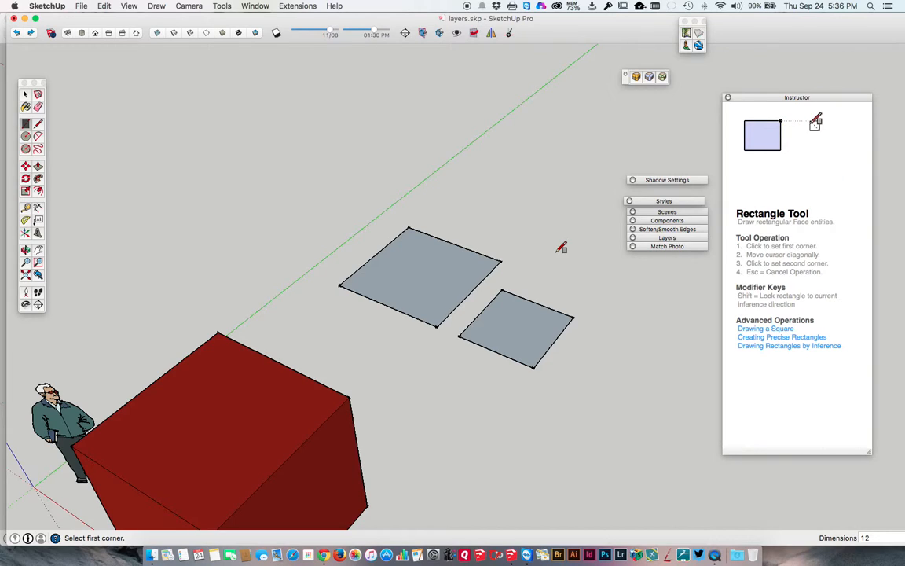
{"action": "key", "text": "Return"}
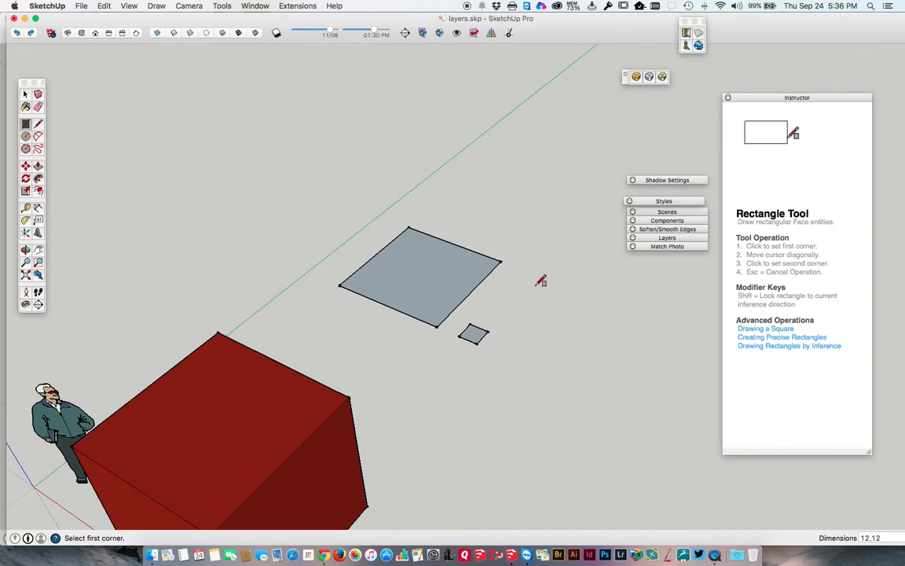
Draw a 3' line along the green axis beside the small 12-inch square
{"action": "scroll", "coordinate": [496, 319], "scroll_direction": "up", "scroll_amount": 5}
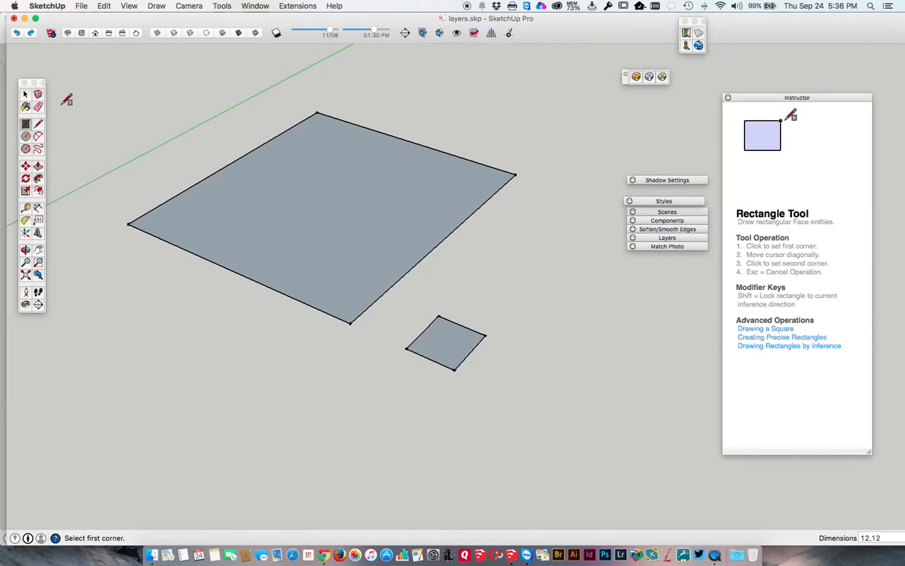
{"action": "left_click", "coordinate": [38, 123]}
{"action": "left_click", "coordinate": [504, 408]}
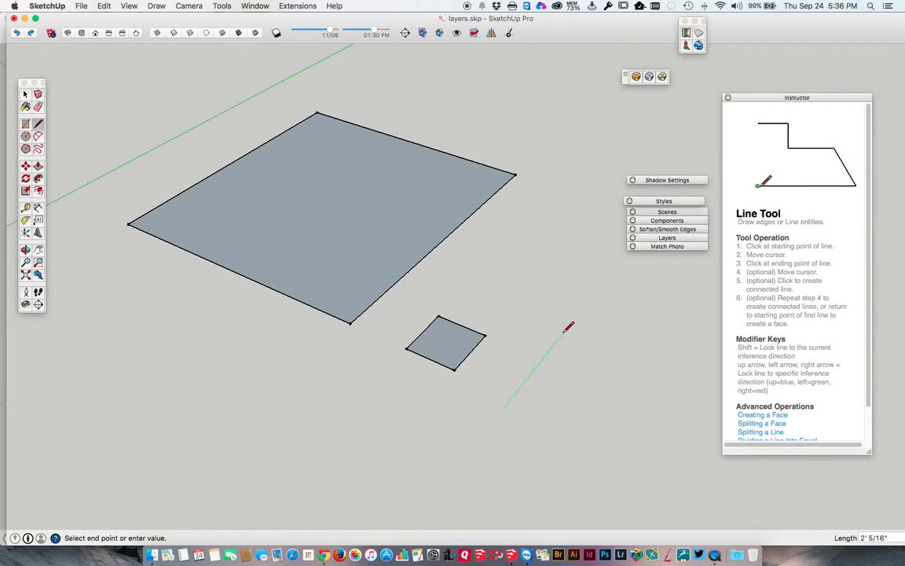
{"action": "type", "text": "3/8"}
{"action": "key", "text": "Return"}
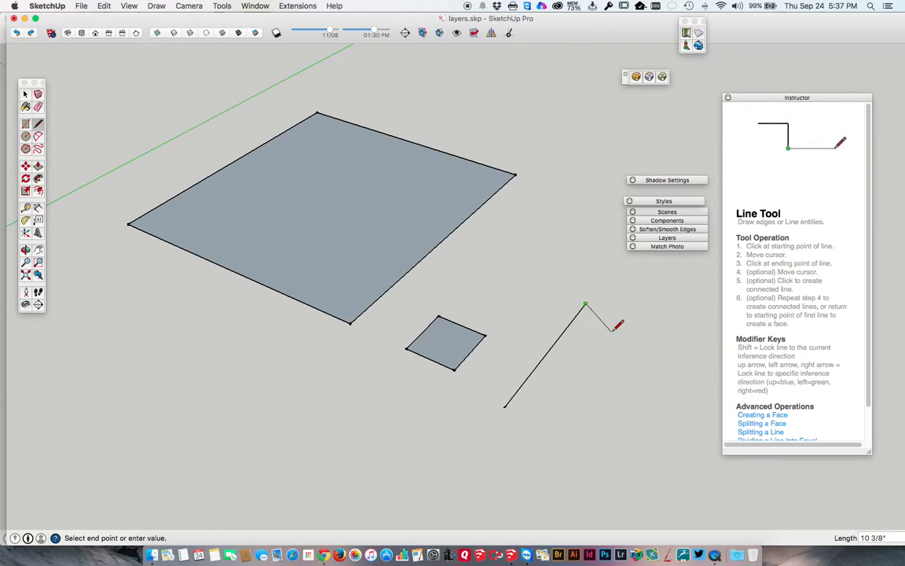
{"action": "key", "text": "Escape"}
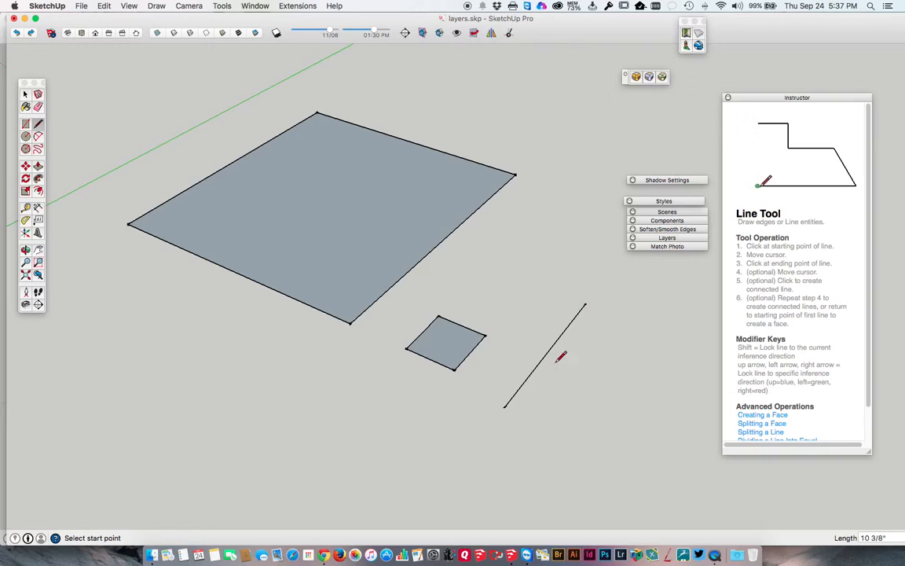
Draw a second 3' line parallel to the first along the green axis, on its outer side
{"action": "left_click", "coordinate": [527, 417]}
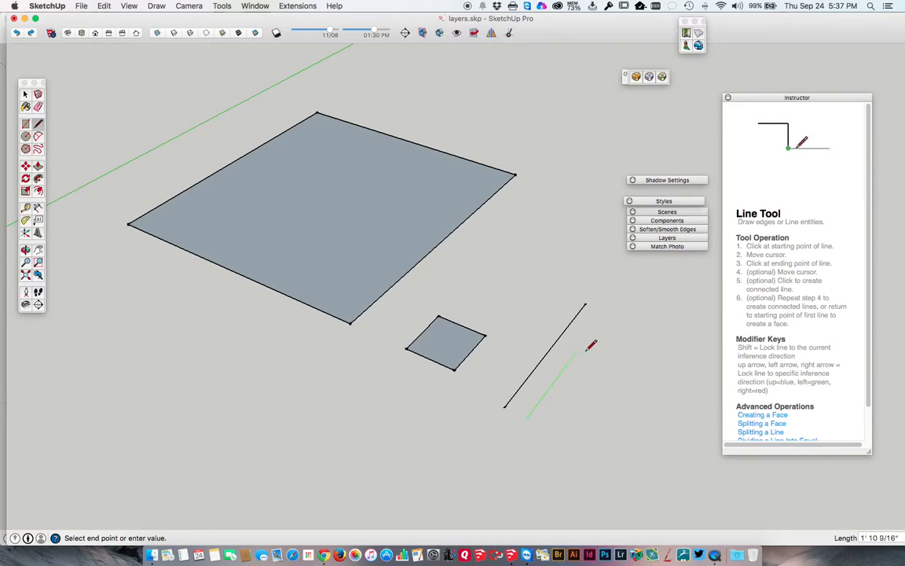
{"action": "type", "text": "3'"}
{"action": "key", "text": "Return"}
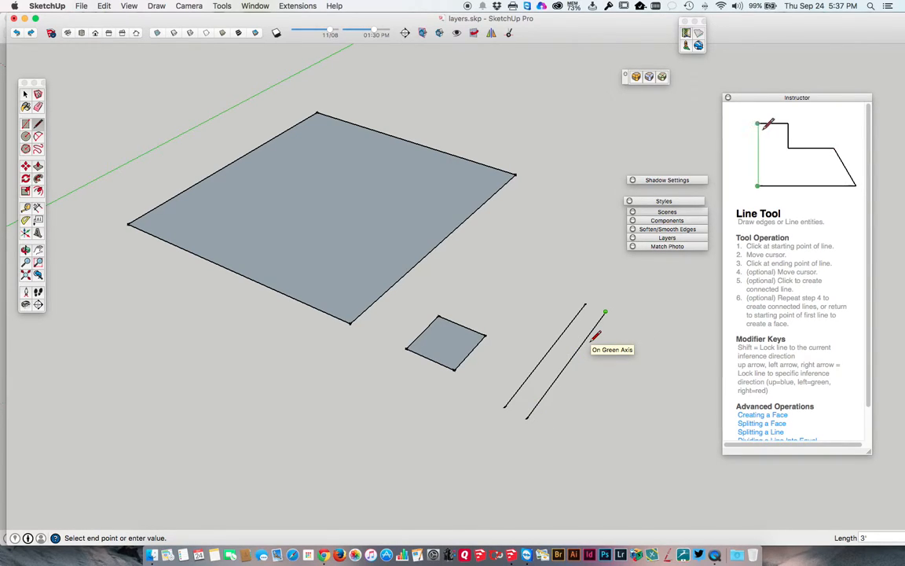
{"action": "key", "text": "Escape"}
{"action": "key", "text": "space"}
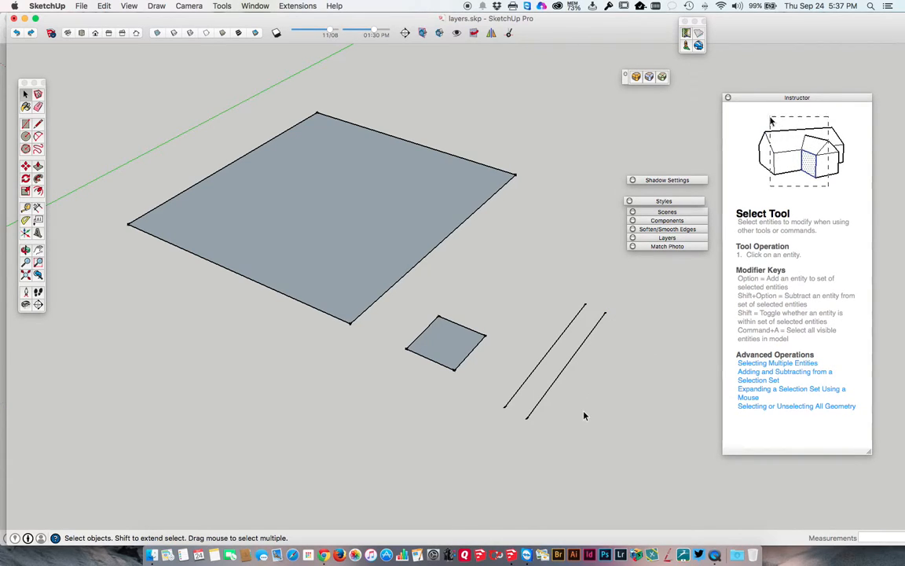
Draw a short line along the green axis beside the two long lines, entering its length as the decimal 2.5
{"action": "key", "text": "l"}
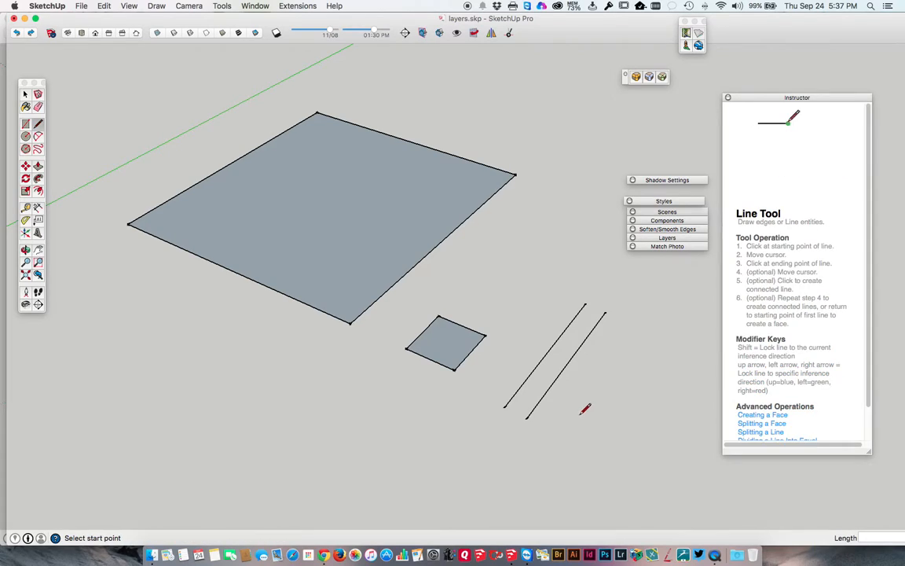
{"action": "left_click", "coordinate": [554, 429]}
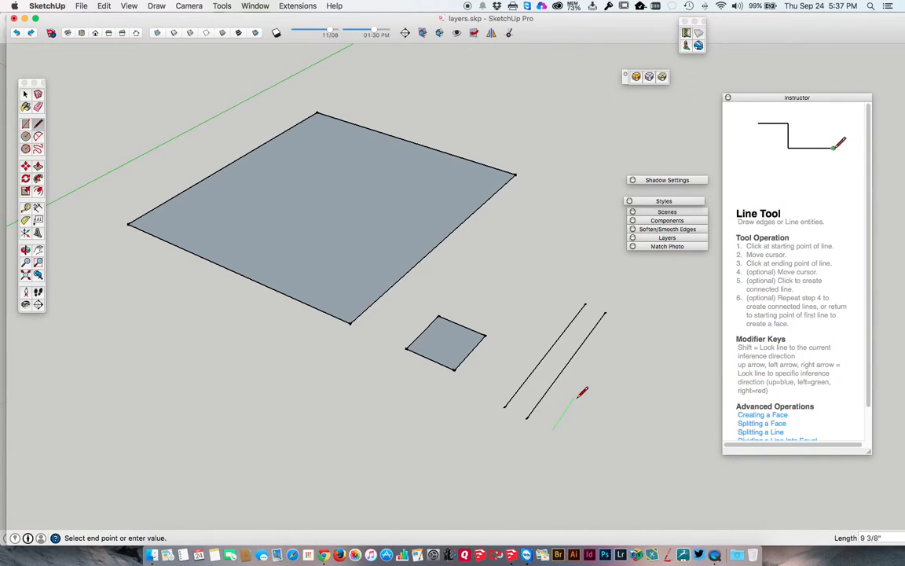
{"action": "type", "text": "2.5"}
{"action": "key", "text": "Return"}
{"action": "key", "text": "space"}
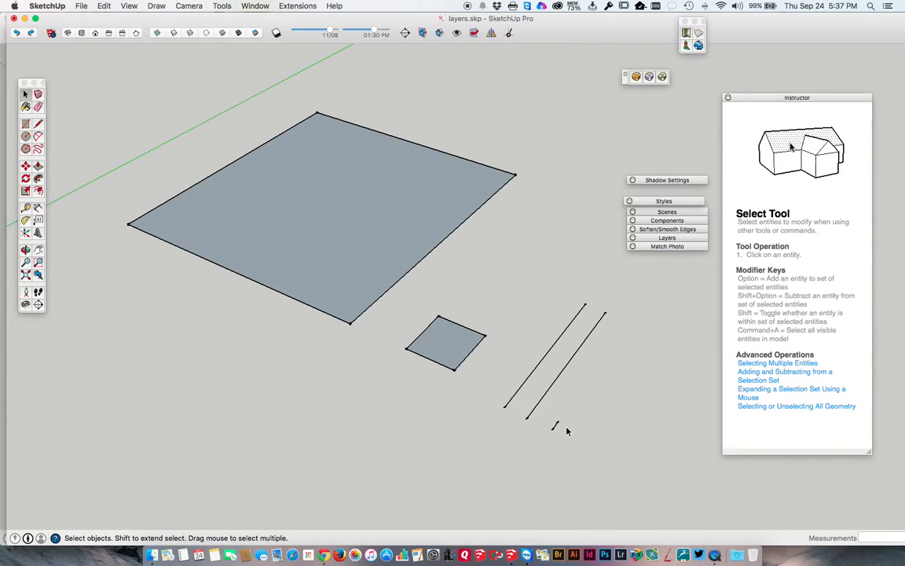
Draw another short line parallel to the 2.5-inch one along the green axis, entering its length as the fraction 2 1/2
{"action": "scroll", "coordinate": [567, 431], "scroll_direction": "up", "scroll_amount": 5}
{"action": "scroll", "coordinate": [574, 432], "scroll_direction": "down", "scroll_amount": 2}
{"action": "middle_click_drag", "start_coordinate": [574, 428], "coordinate": [430, 347]}
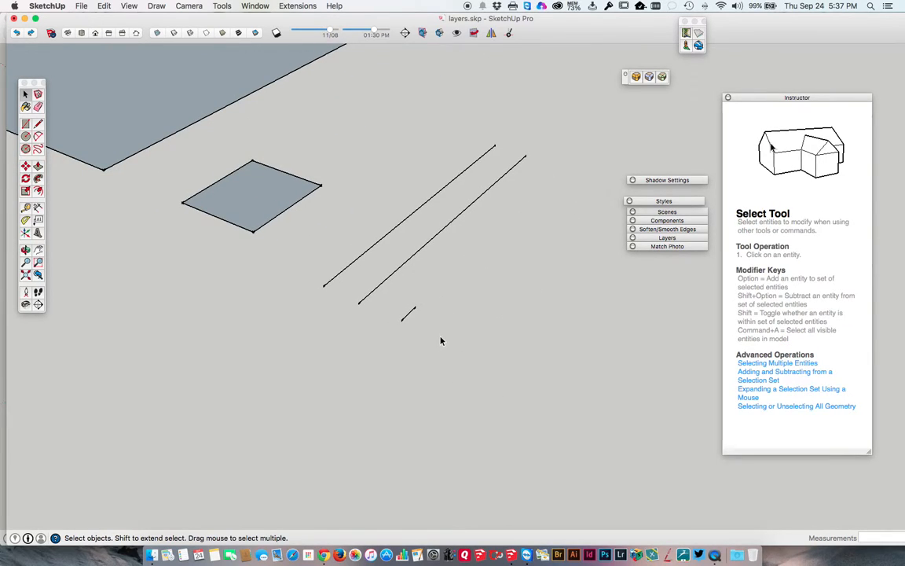
{"action": "key", "text": "l"}
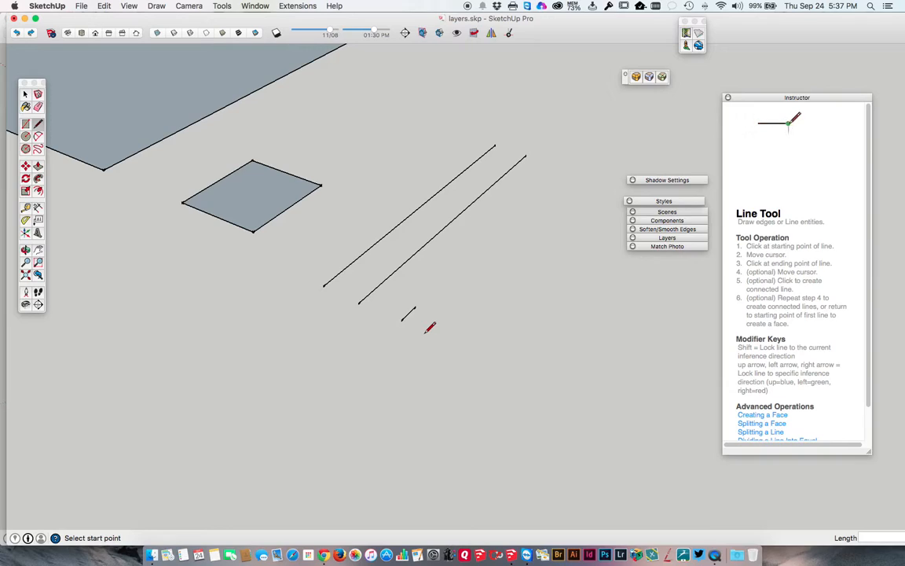
{"action": "left_click", "coordinate": [424, 332]}
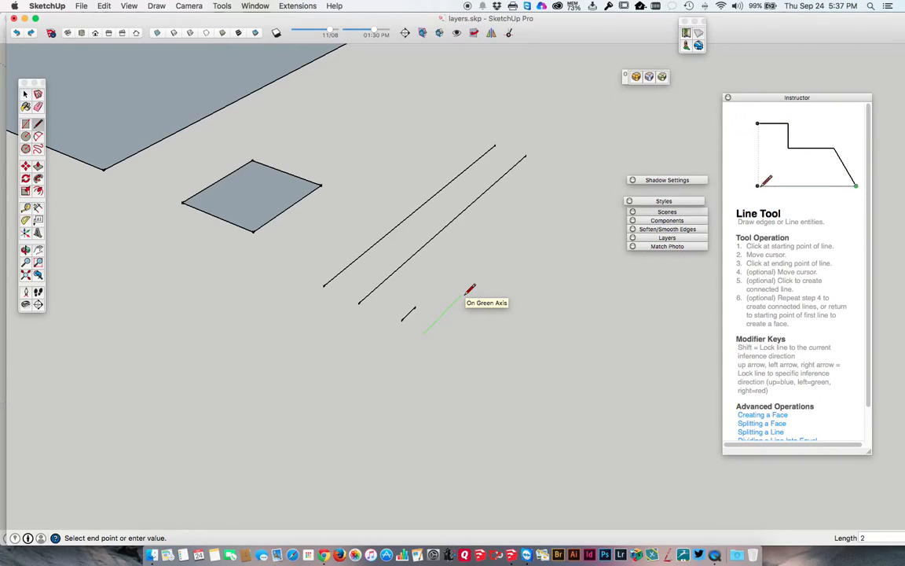
{"action": "type", "text": "2 1"}
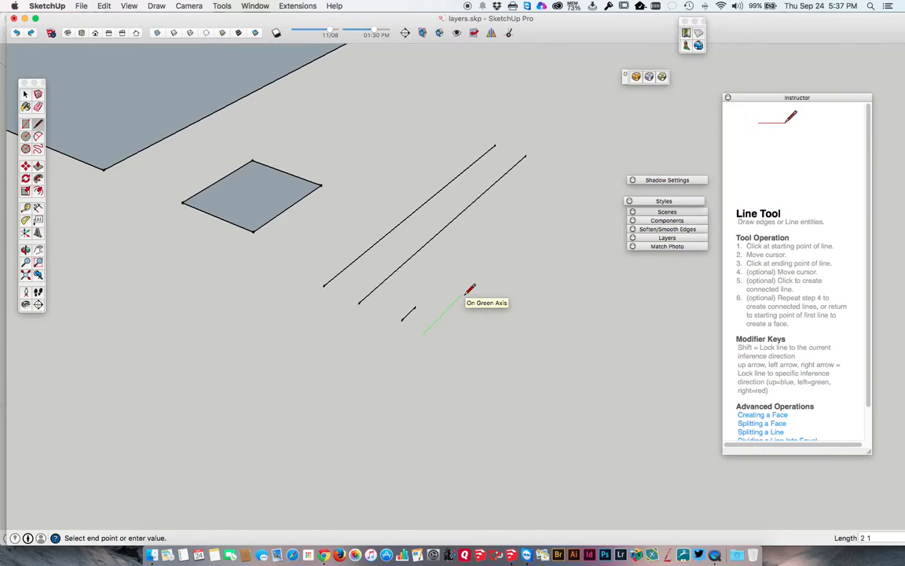
{"action": "type", "text": "/2"}
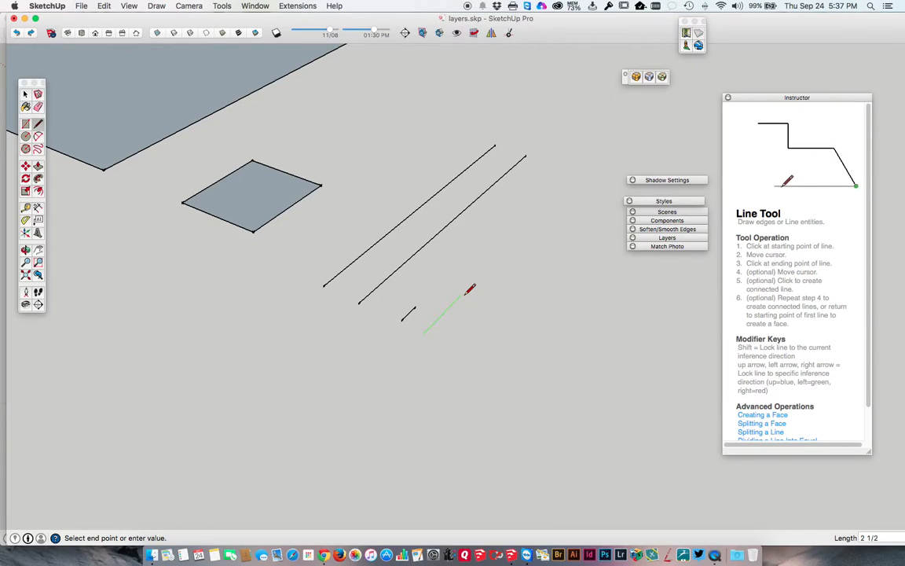
{"action": "key", "text": "Return"}
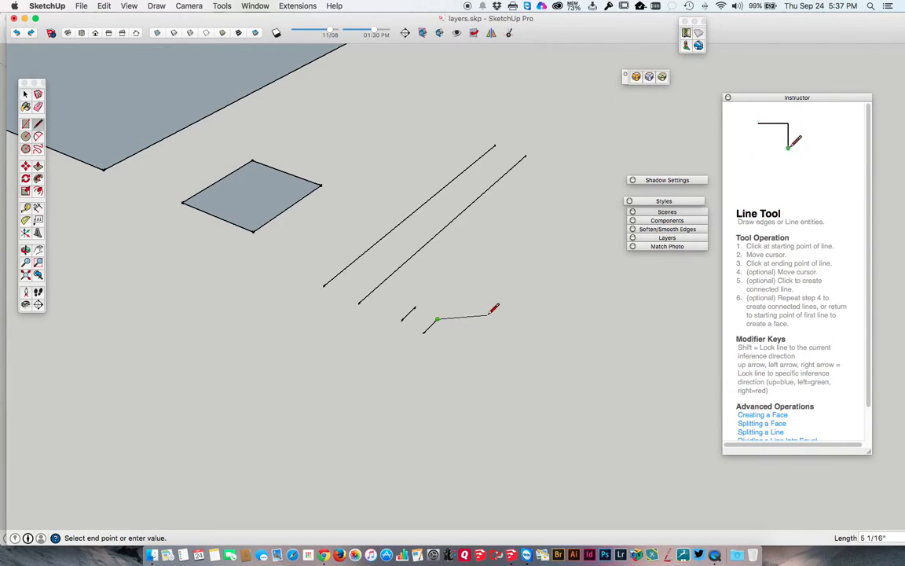
{"action": "key", "text": "Escape"}
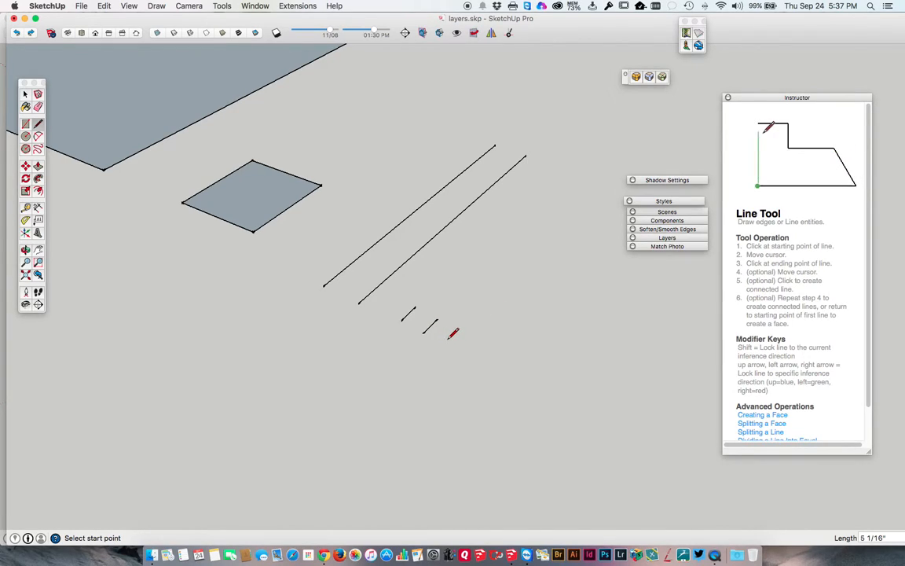
{"action": "key", "text": "space"}
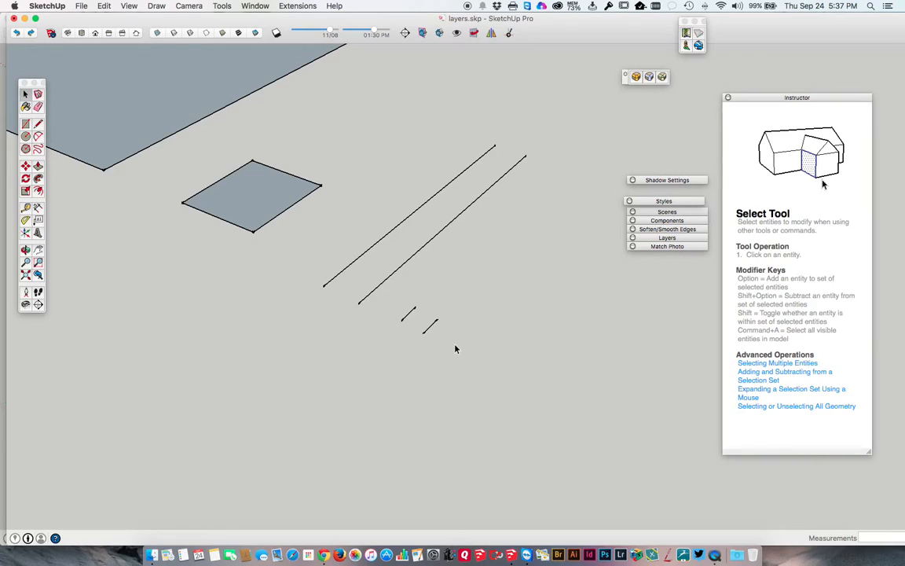
{"action": "scroll", "coordinate": [455, 345], "scroll_direction": "down", "scroll_amount": 5}
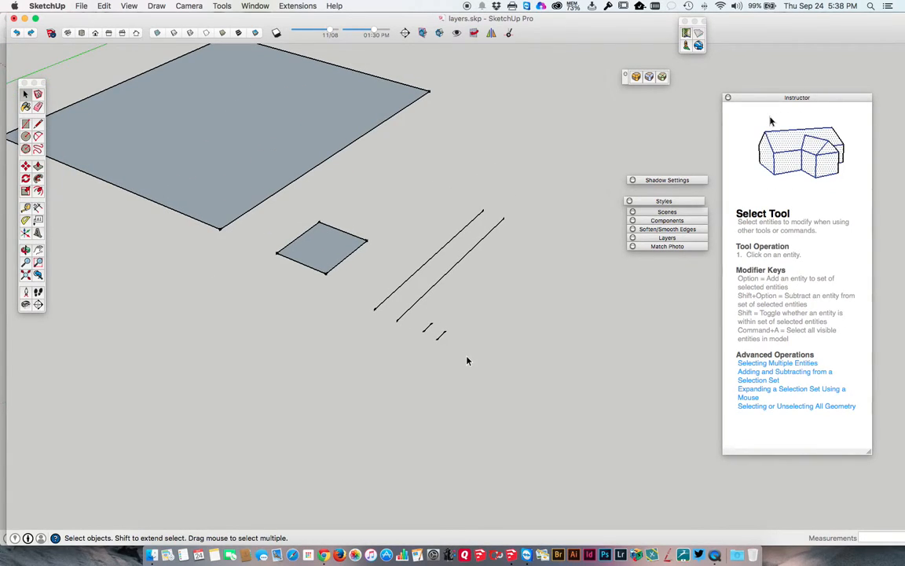
{"action": "scroll", "coordinate": [467, 361], "scroll_direction": "down", "scroll_amount": 3}
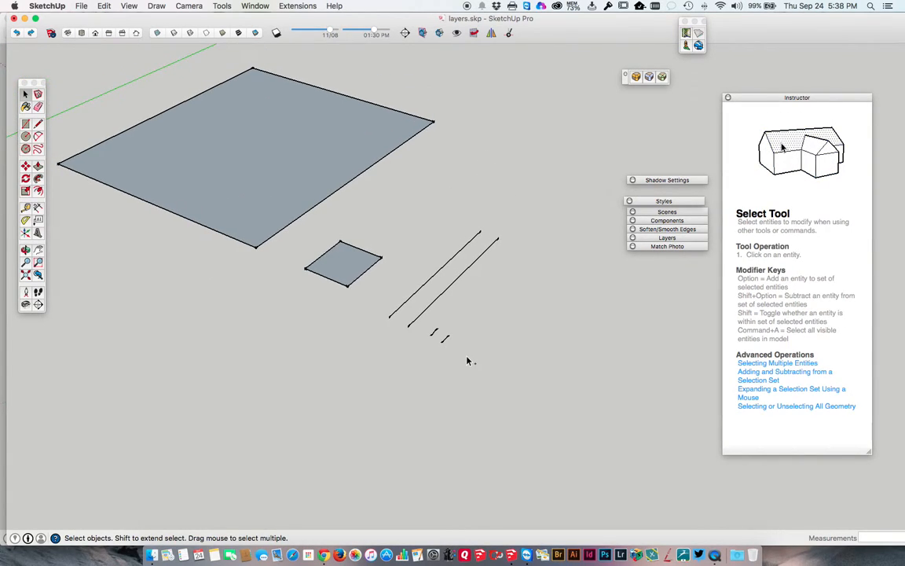
{"action": "scroll", "coordinate": [440, 353], "scroll_direction": "down", "scroll_amount": 2}
{"action": "scroll", "coordinate": [298, 222], "scroll_direction": "down", "scroll_amount": 3}
{"action": "scroll", "coordinate": [395, 256], "scroll_direction": "up", "scroll_amount": 5}
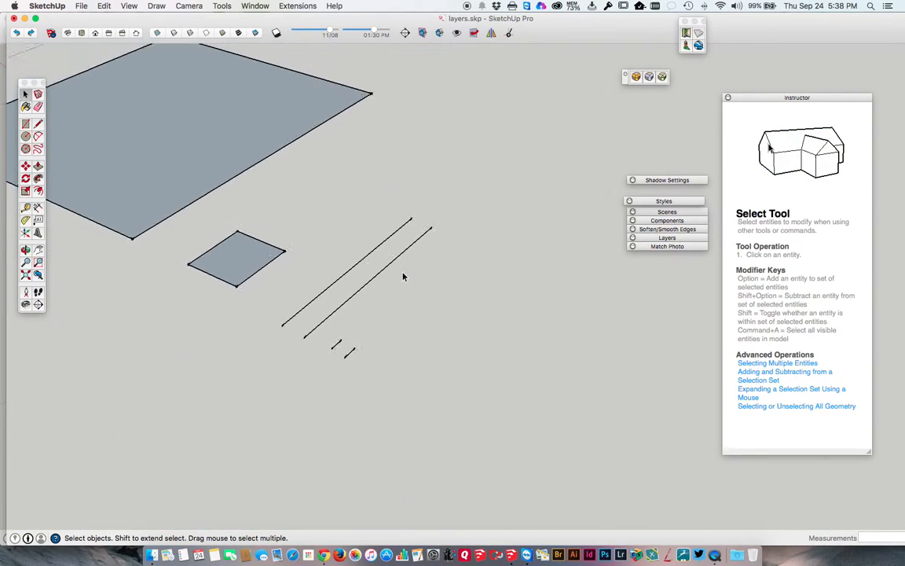
{"action": "scroll", "coordinate": [403, 277], "scroll_direction": "down", "scroll_amount": 4}
{"action": "scroll", "coordinate": [422, 279], "scroll_direction": "up", "scroll_amount": 4}
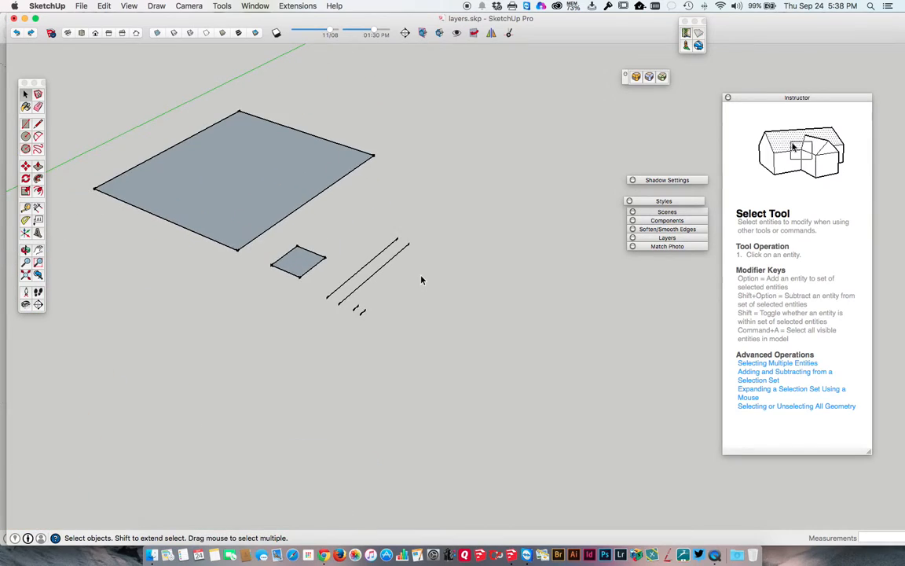
{"action": "scroll", "coordinate": [423, 280], "scroll_direction": "down", "scroll_amount": 4}
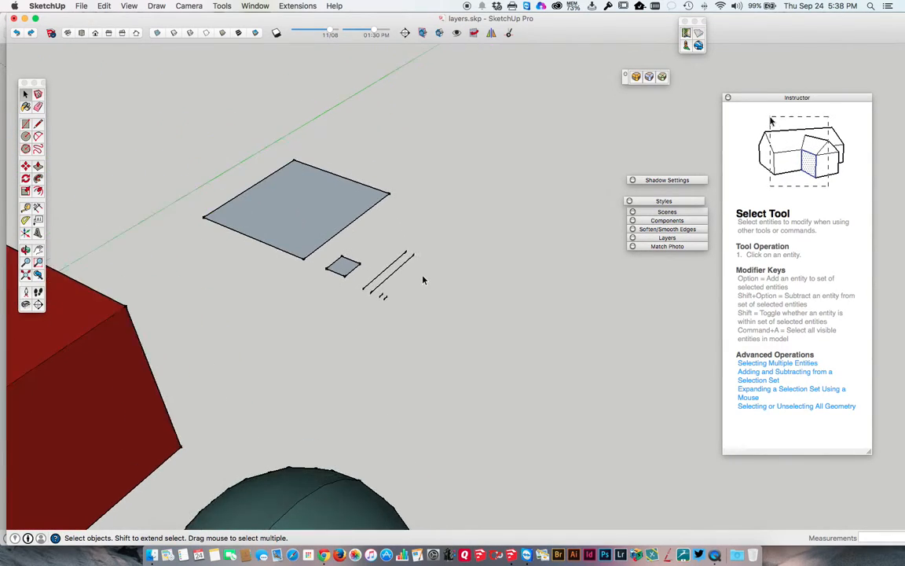
{"action": "scroll", "coordinate": [423, 280], "scroll_direction": "up", "scroll_amount": 2}
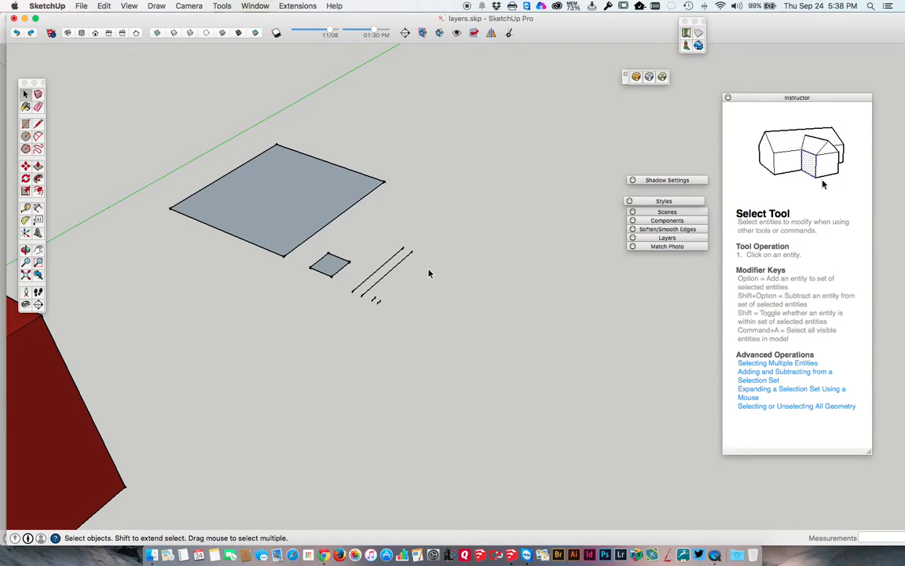
{"action": "scroll", "coordinate": [429, 274], "scroll_direction": "down", "scroll_amount": 2}
{"action": "scroll", "coordinate": [429, 273], "scroll_direction": "up", "scroll_amount": 1}
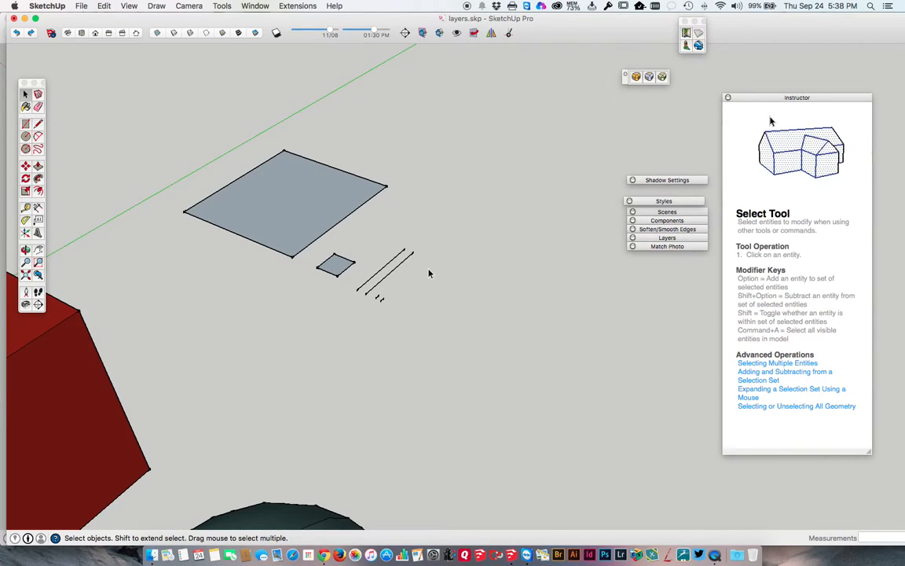
{"action": "scroll", "coordinate": [429, 273], "scroll_direction": "down", "scroll_amount": 2}
{"action": "scroll", "coordinate": [429, 273], "scroll_direction": "down", "scroll_amount": 1}
{"action": "scroll", "coordinate": [377, 232], "scroll_direction": "up", "scroll_amount": 1}
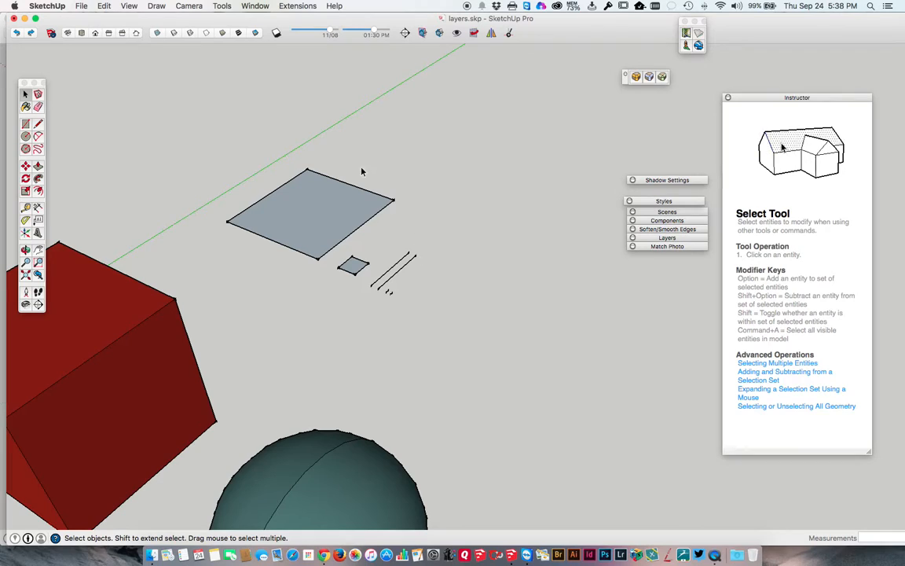
{"action": "scroll", "coordinate": [319, 139], "scroll_direction": "up", "scroll_amount": 2}
{"action": "scroll", "coordinate": [318, 139], "scroll_direction": "up", "scroll_amount": 1}
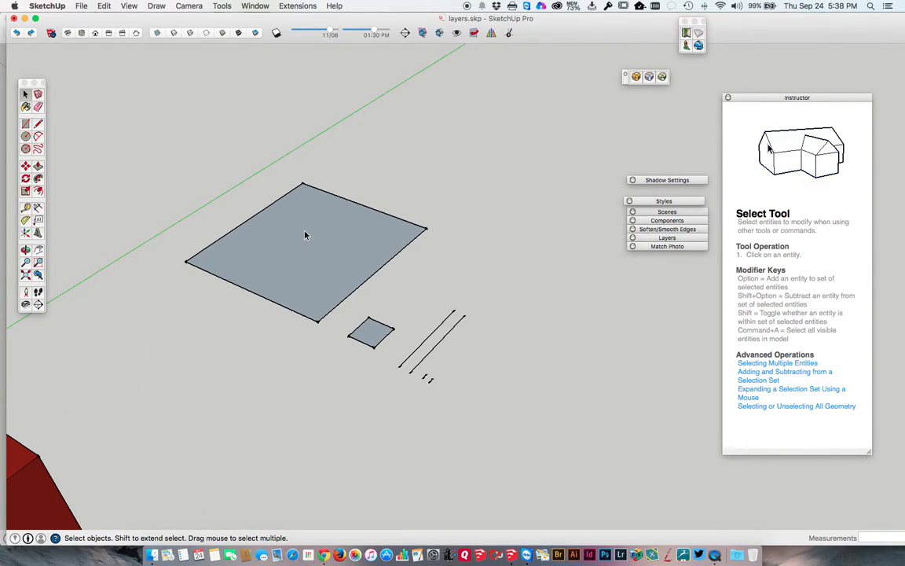
{"action": "scroll", "coordinate": [306, 234], "scroll_direction": "down", "scroll_amount": 3}
{"action": "scroll", "coordinate": [306, 235], "scroll_direction": "up", "scroll_amount": 2}
{"action": "scroll", "coordinate": [305, 234], "scroll_direction": "down", "scroll_amount": 3}
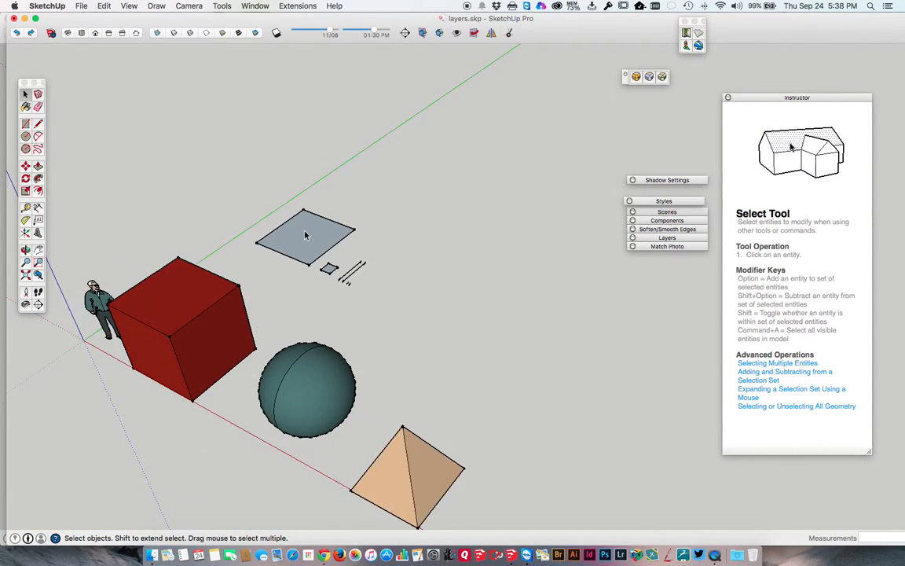
{"action": "scroll", "coordinate": [306, 235], "scroll_direction": "up", "scroll_amount": 1}
{"action": "left_click_drag", "start_coordinate": [254, 17], "coordinate": [247, 17]}
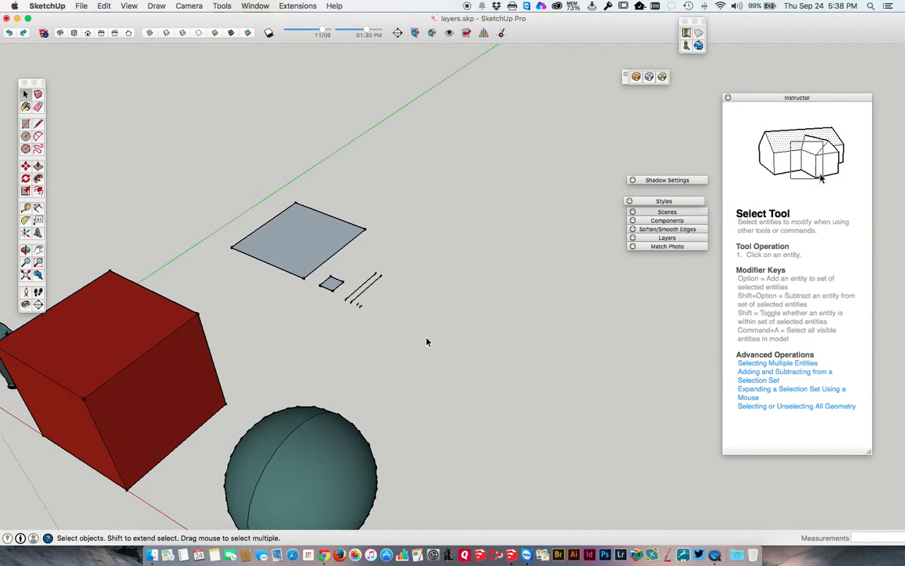
Draw a vertical 6' square face on the large face's edge nearest the small square, using three connected lines
{"action": "left_click", "coordinate": [316, 245]}
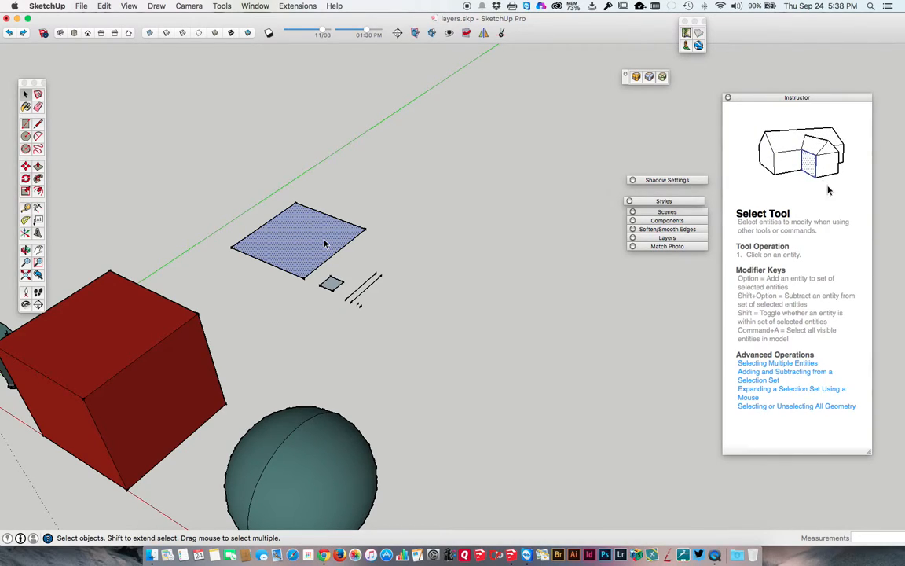
{"action": "key", "text": "l"}
{"action": "left_click", "coordinate": [365, 228]}
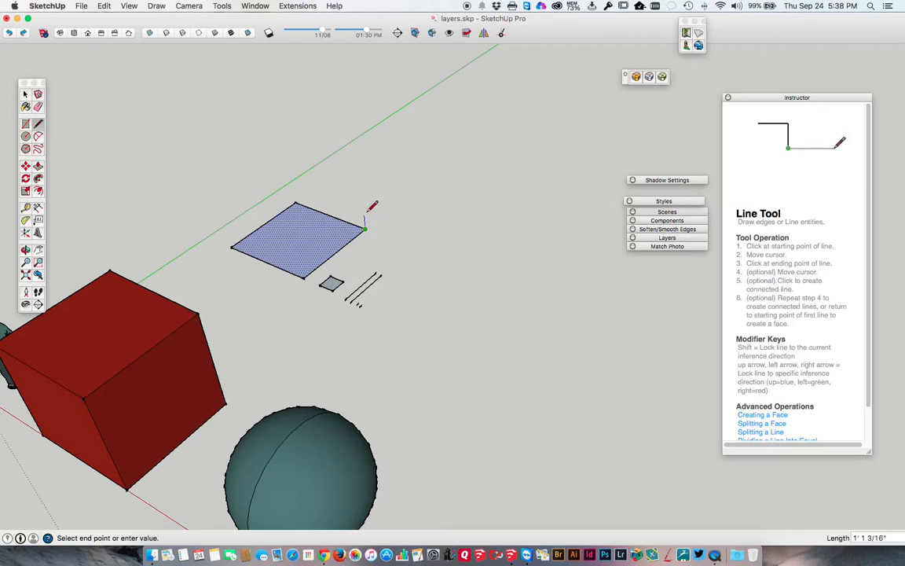
{"action": "left_click", "coordinate": [357, 149]}
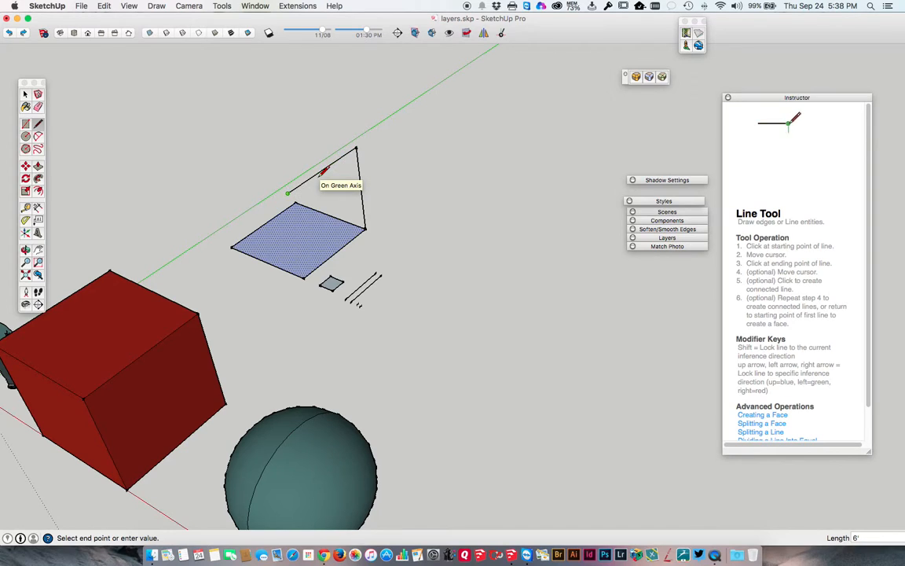
{"action": "left_click", "coordinate": [287, 193]}
{"action": "left_click", "coordinate": [305, 277]}
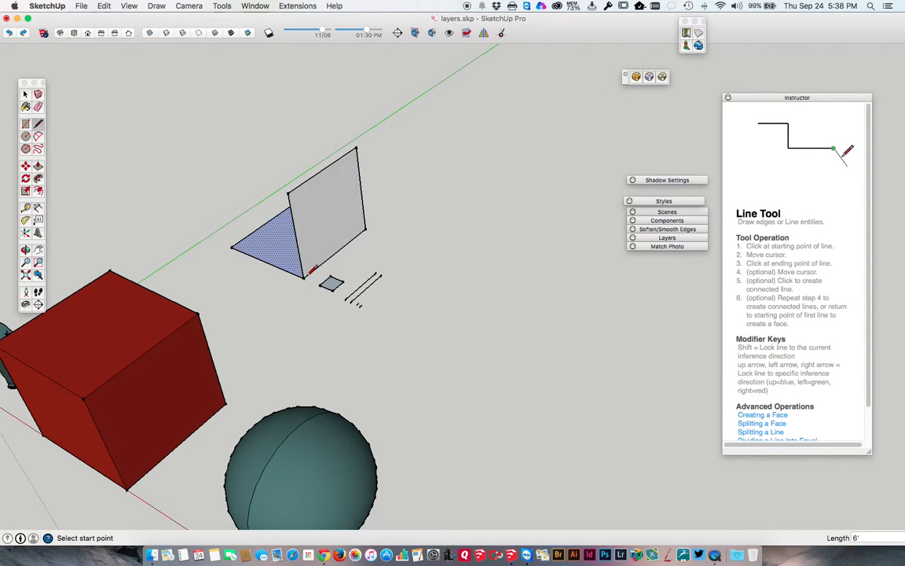
Draw a second vertical 6' face on the large square's adjoining edge, using two lines that connect to the first wall's upper corner
{"action": "middle_click_drag", "start_coordinate": [292, 271], "coordinate": [366, 289]}
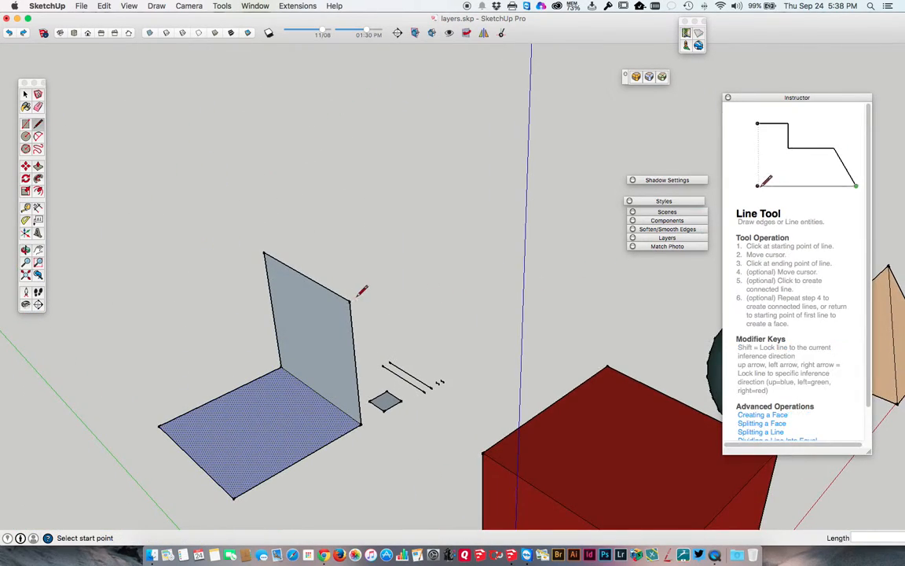
{"action": "scroll", "coordinate": [354, 289], "scroll_direction": "down", "scroll_amount": 3}
{"action": "left_click", "coordinate": [224, 375]}
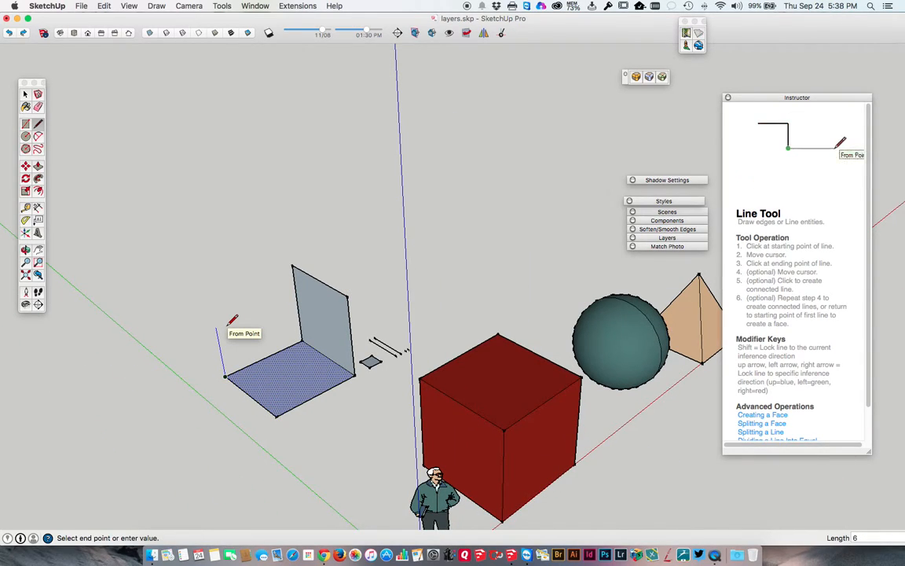
{"action": "left_click", "coordinate": [210, 299]}
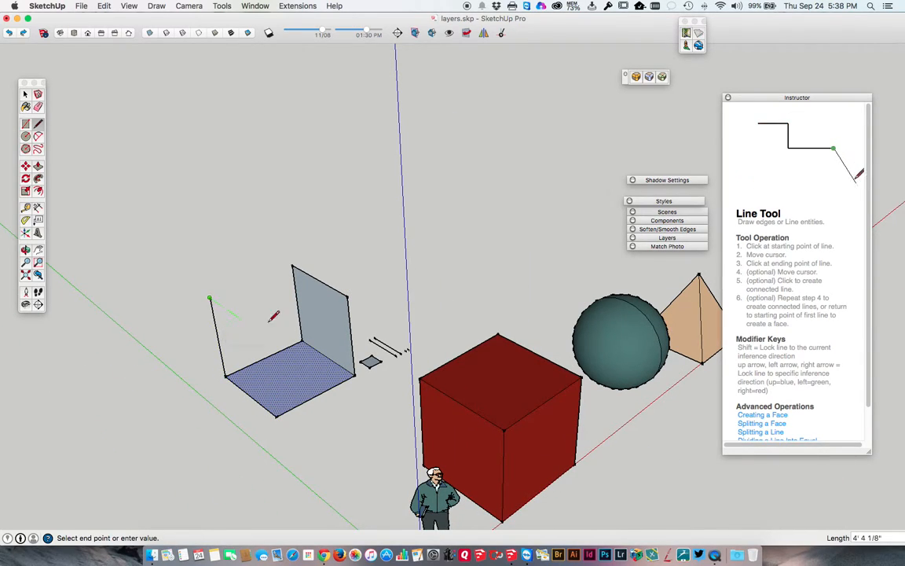
{"action": "left_click", "coordinate": [296, 262]}
Add a third vertical face with a 6' green-axis-locked line matched to the opposite wall's corner, plus a line down to the base corner
{"action": "middle_click_drag", "start_coordinate": [262, 307], "coordinate": [288, 330]}
{"action": "left_click", "coordinate": [288, 273]}
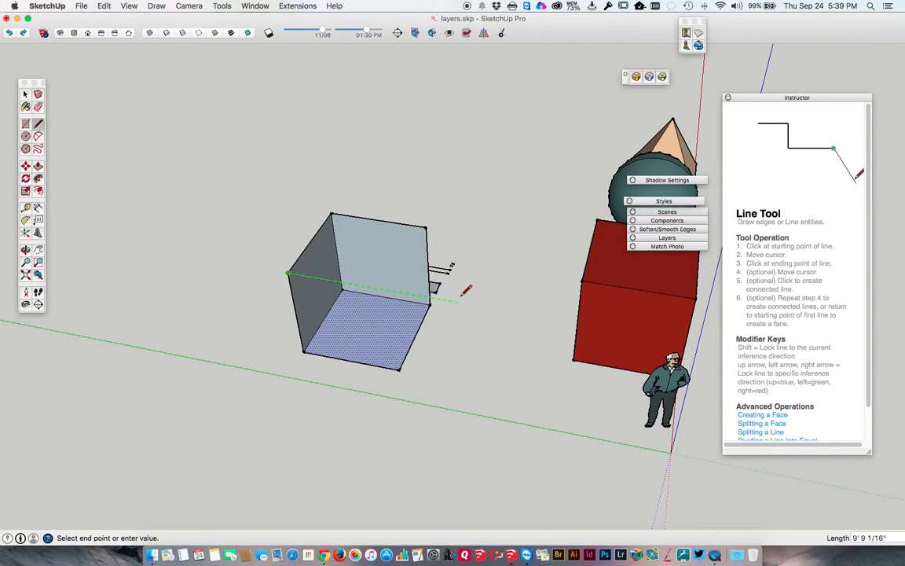
{"action": "key", "text": "shift"}
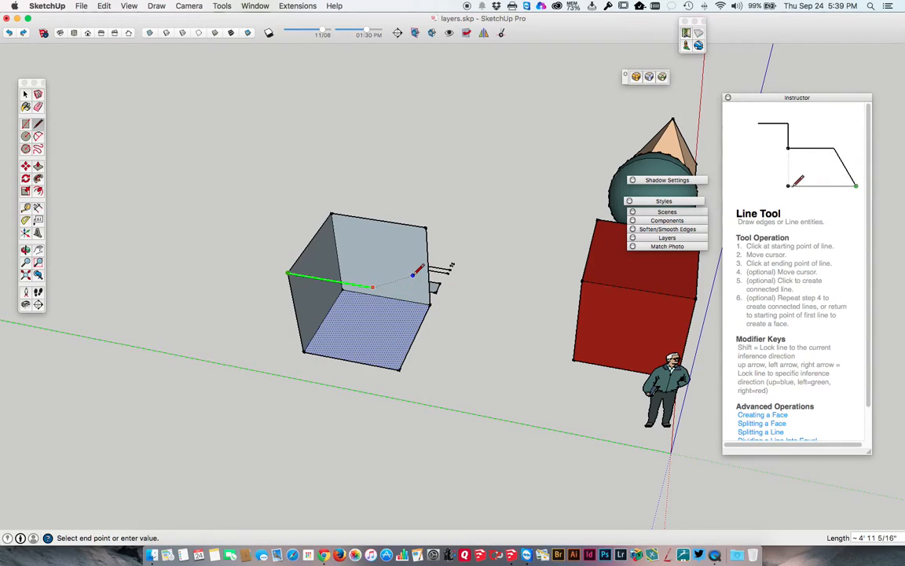
{"action": "left_click", "coordinate": [432, 219]}
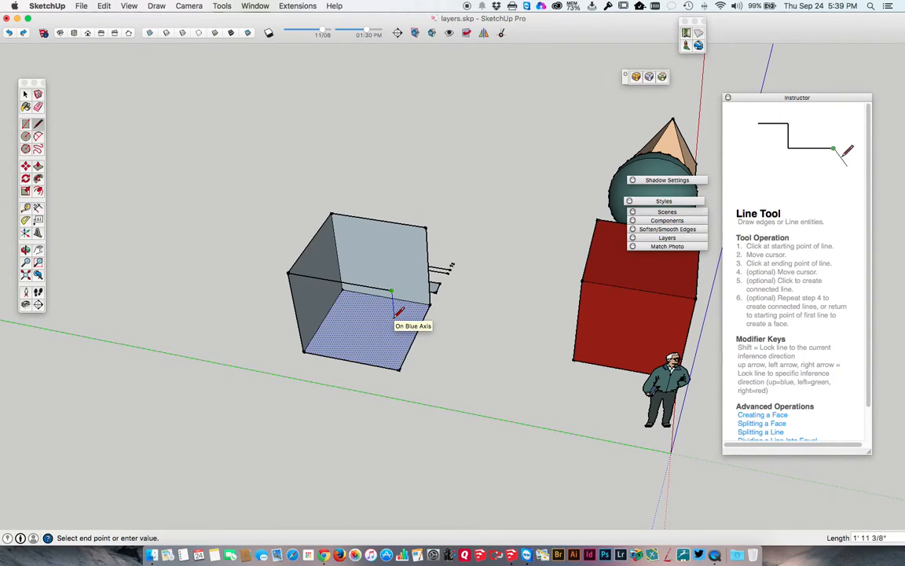
{"action": "left_click", "coordinate": [399, 367]}
{"action": "key", "text": "space"}
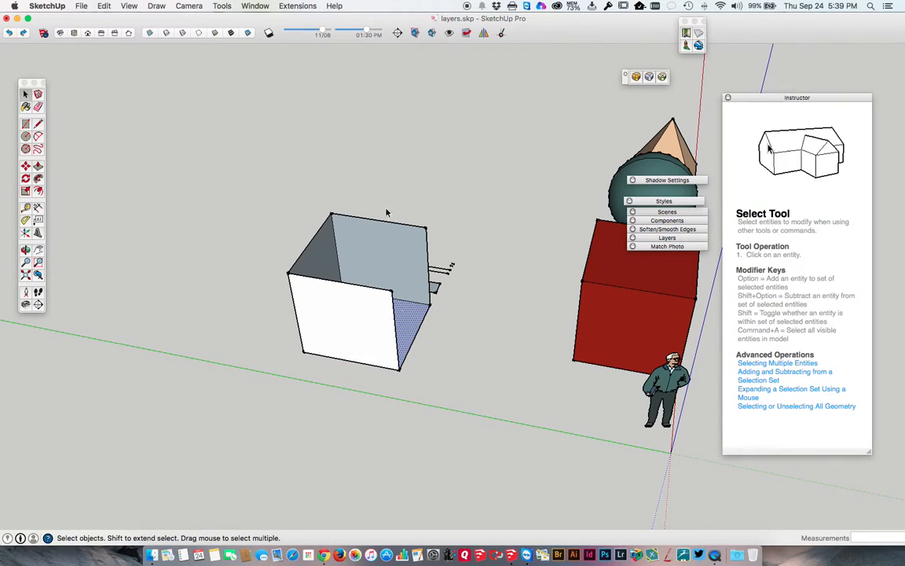
Draw three separate parallel 6' lines along the green axis beyond the open box, aligning each one's endpoints with the preceding edge
{"action": "key", "text": "l"}
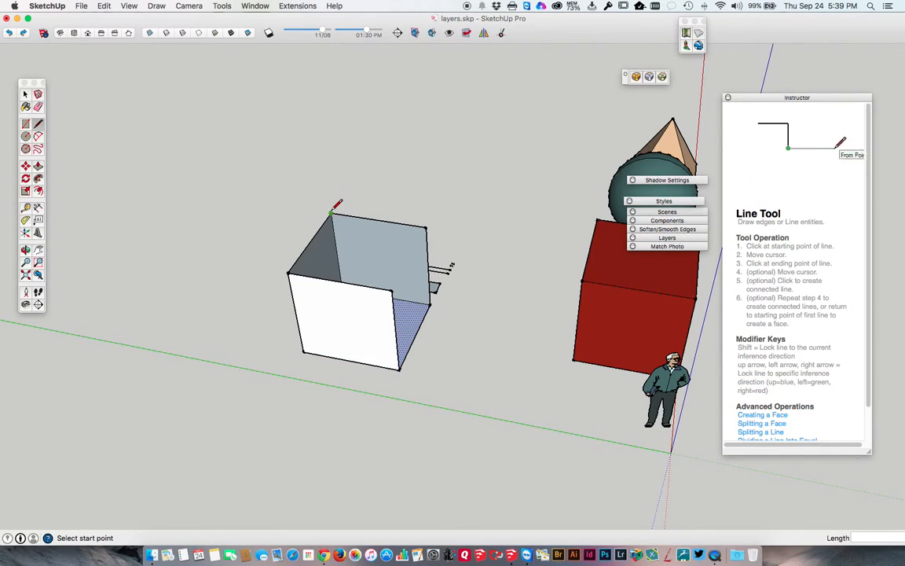
{"action": "left_click", "coordinate": [345, 189]}
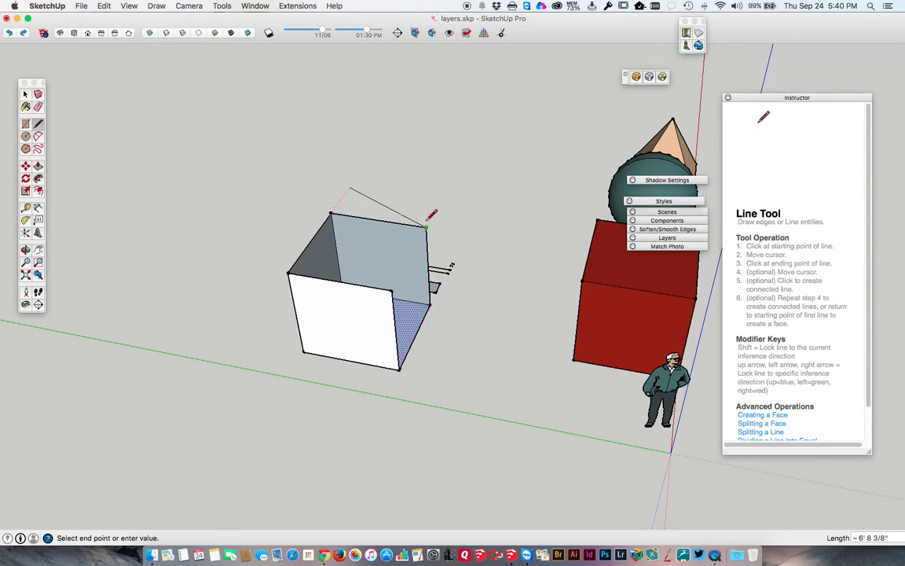
{"action": "left_click", "coordinate": [440, 201]}
{"action": "key", "text": "Escape"}
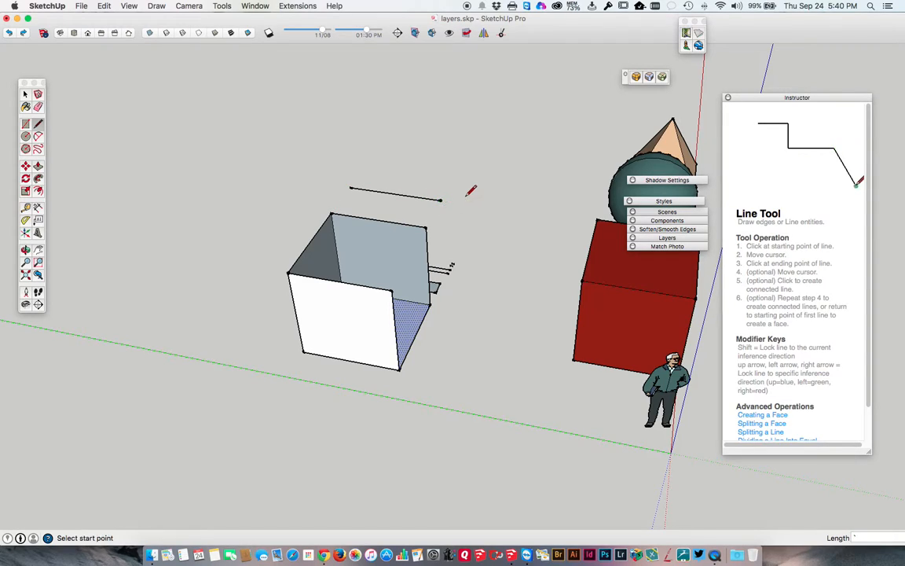
{"action": "left_click", "coordinate": [364, 169]}
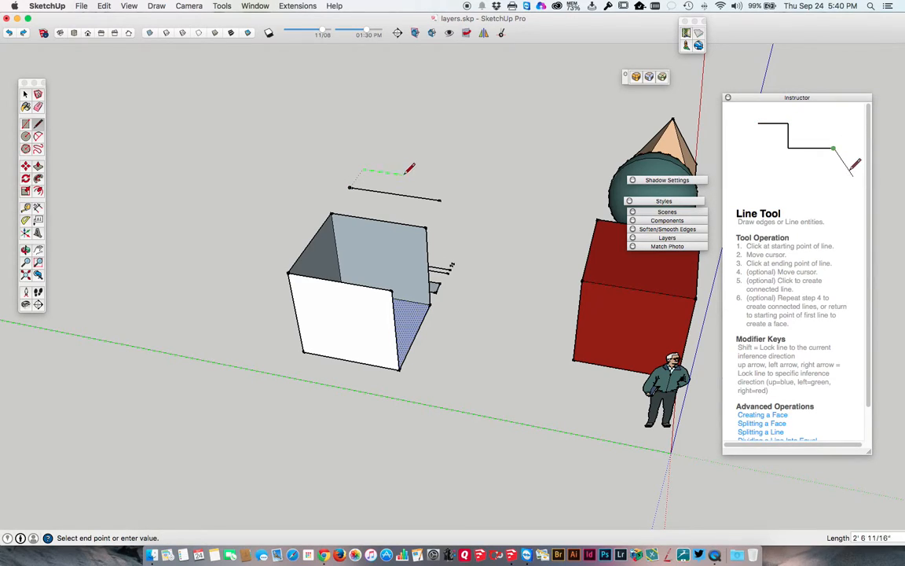
{"action": "left_click", "coordinate": [451, 180]}
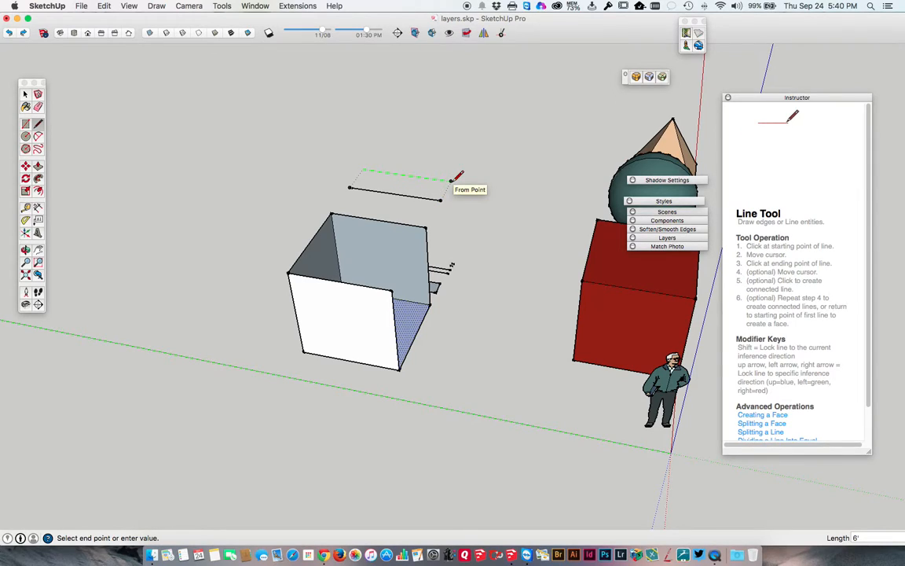
{"action": "key", "text": "Escape"}
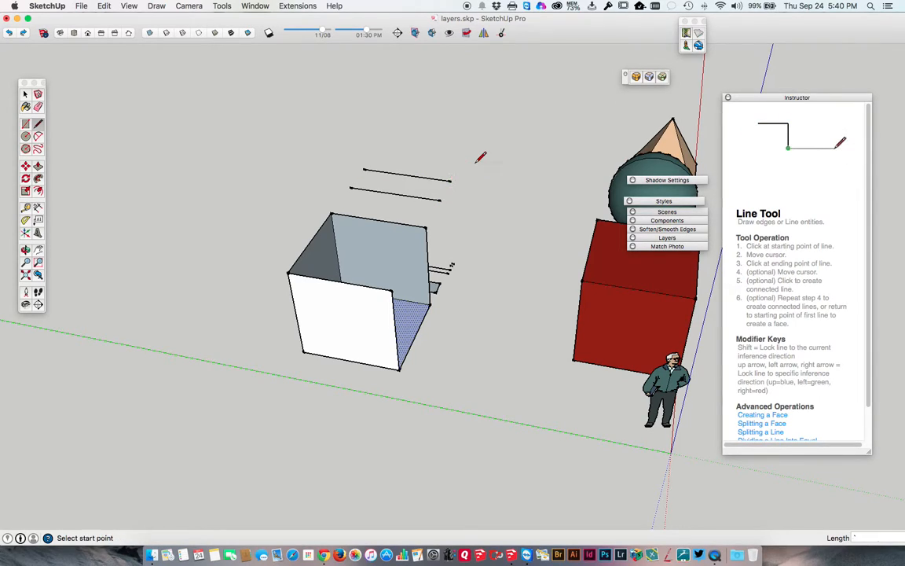
{"action": "left_click", "coordinate": [376, 155]}
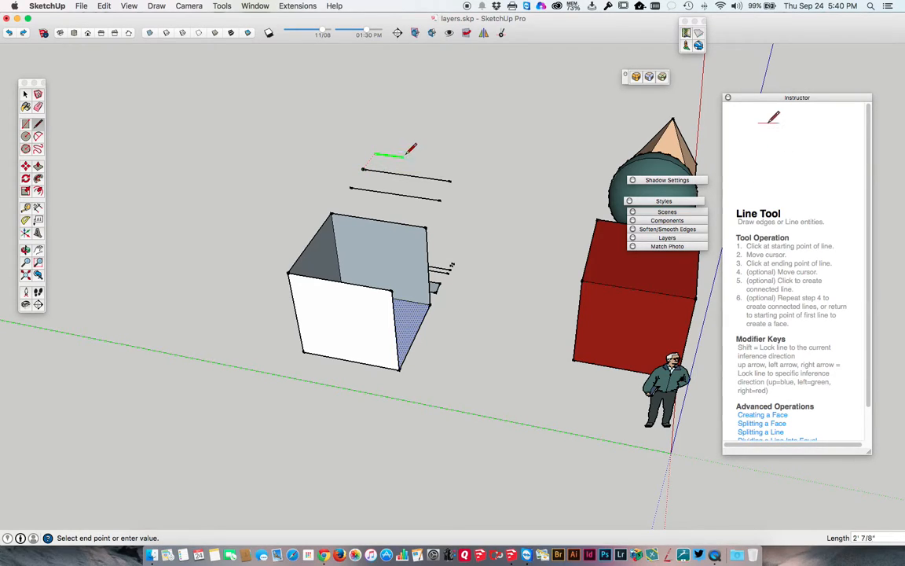
{"action": "left_click", "coordinate": [459, 165]}
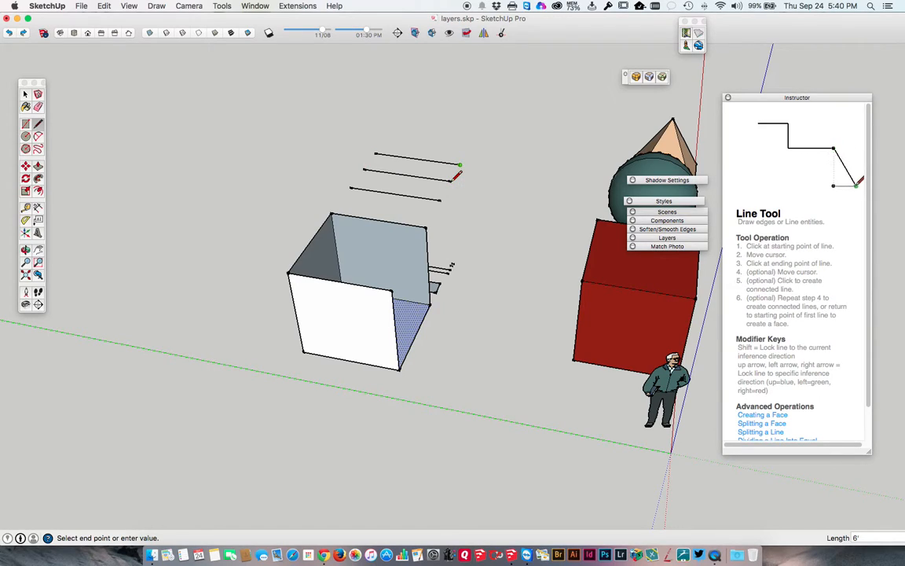
{"action": "key", "text": "Escape"}
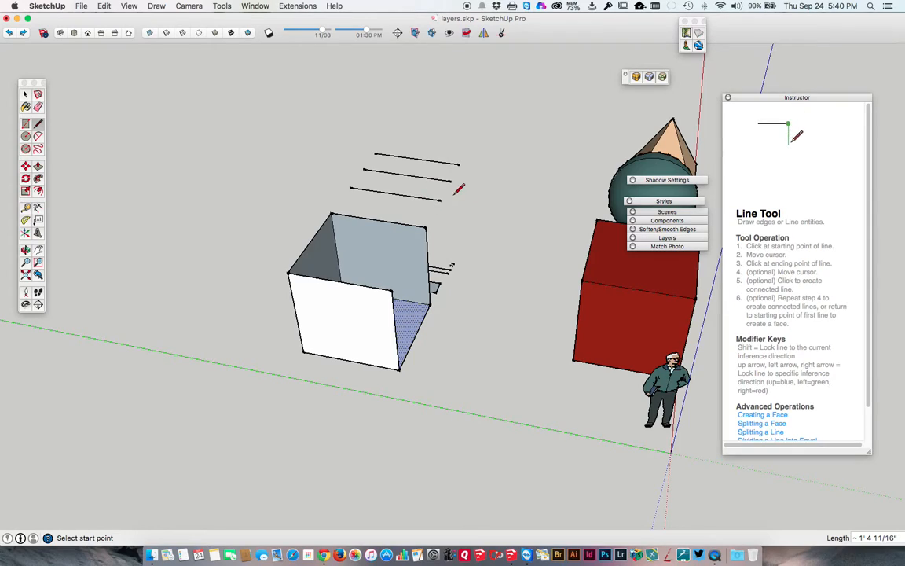
Close the open box's top and remaining side with one line joining the two unconnected upper corners
{"action": "left_click", "coordinate": [392, 290]}
{"action": "left_click", "coordinate": [426, 228]}
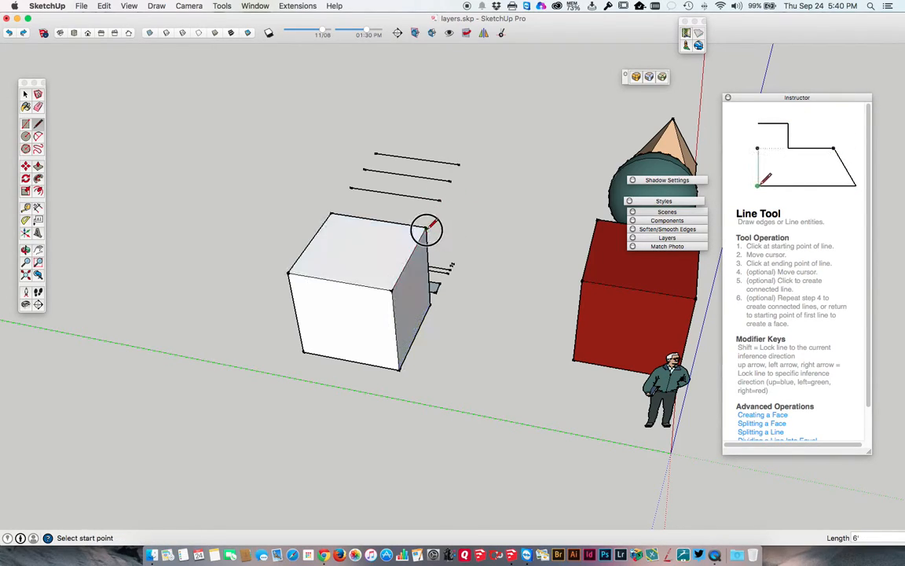
{"action": "middle_click_drag", "start_coordinate": [470, 279], "coordinate": [7, 277]}
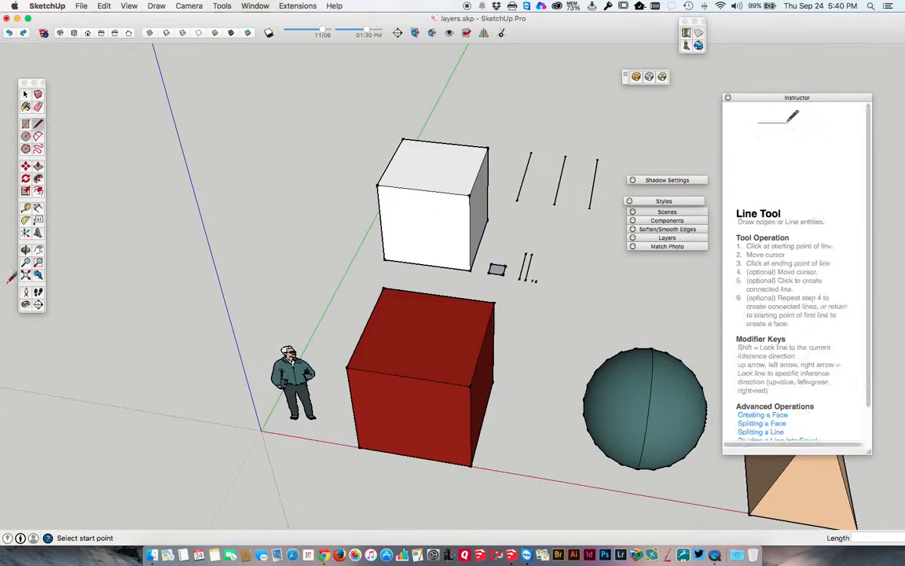
Undo the parallel lines and the box's walls and top, back to the flat 6' square face
{"action": "mouse_move", "coordinate": [519, 222]}
{"action": "middle_mouse_down"}
{"action": "mouse_move", "coordinate": [549, 267]}
{"action": "mouse_move", "coordinate": [530, 259]}
{"action": "mouse_move", "coordinate": [570, 267]}
{"action": "mouse_move", "coordinate": [552, 263]}
{"action": "middle_mouse_up"}
{"action": "key", "text": "super+z"}
{"action": "key", "text": "super+z"}
{"action": "key", "text": "super+z"}
{"action": "key", "text": "super+z"}
{"action": "key", "text": "super+z"}
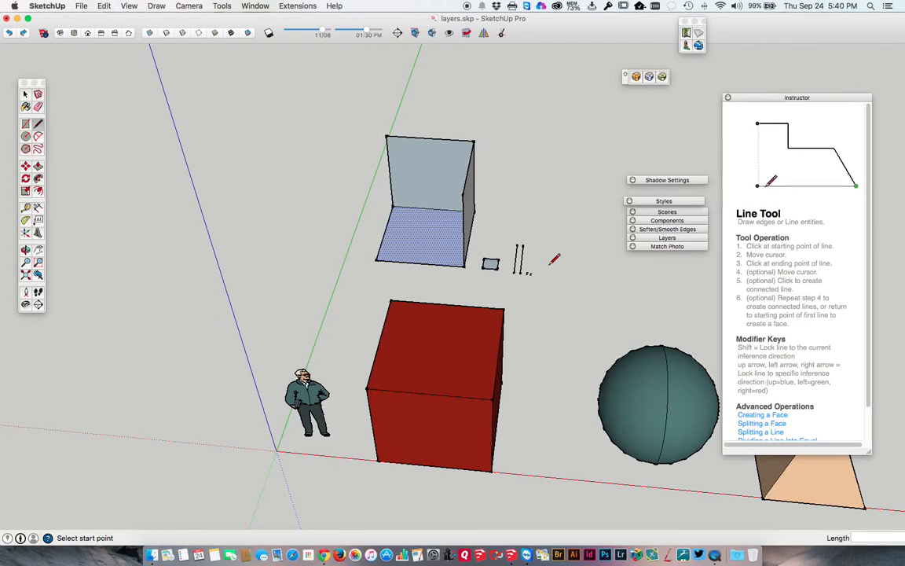
{"action": "key", "text": "super+z"}
Push/Pull the flat 6' square face up by 6' to form a cube
{"action": "middle_click_drag", "start_coordinate": [556, 257], "coordinate": [416, 248]}
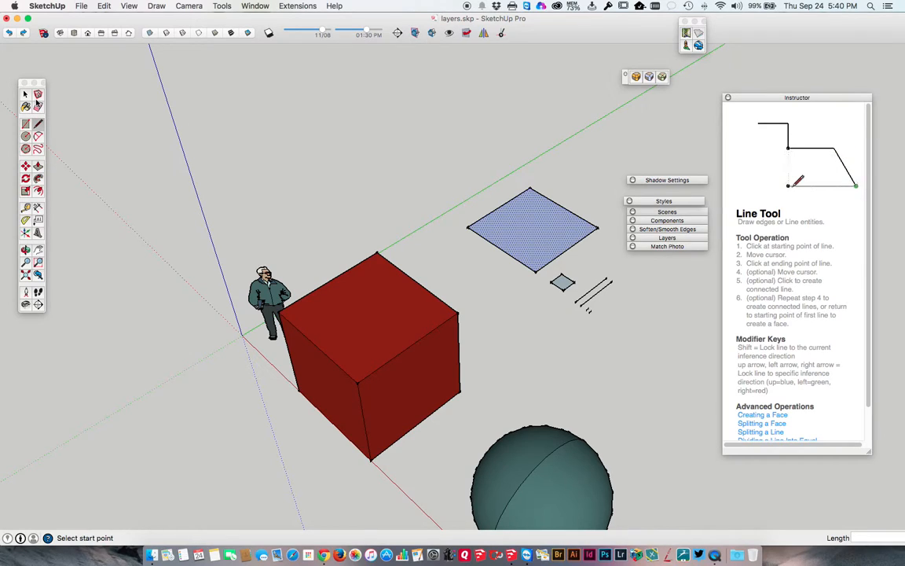
{"action": "left_click", "coordinate": [38, 167]}
{"action": "left_click_drag", "start_coordinate": [506, 228], "coordinate": [501, 178]}
{"action": "type", "text": "6'"}
{"action": "key", "text": "Return"}
{"action": "middle_click_drag", "start_coordinate": [503, 171], "coordinate": [495, 195]}
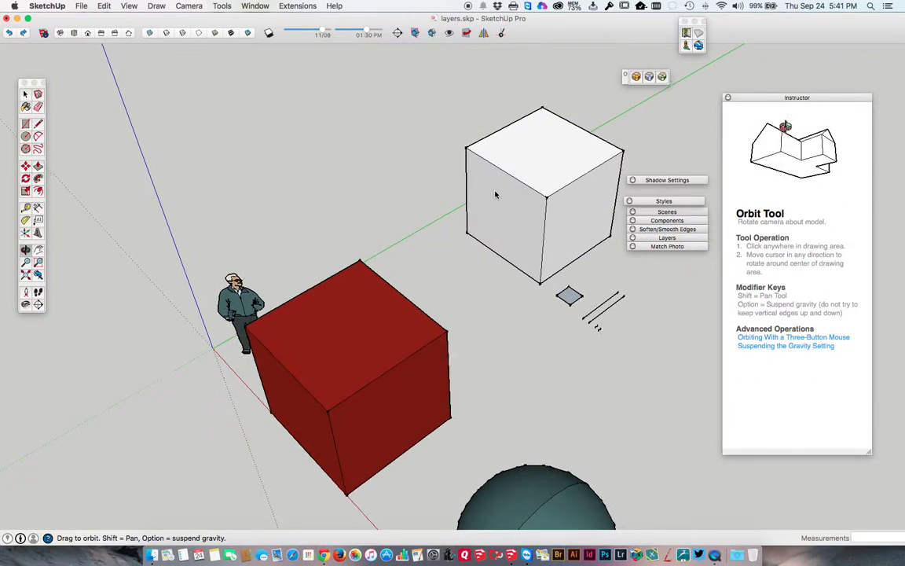
{"action": "left_click", "coordinate": [24, 93]}
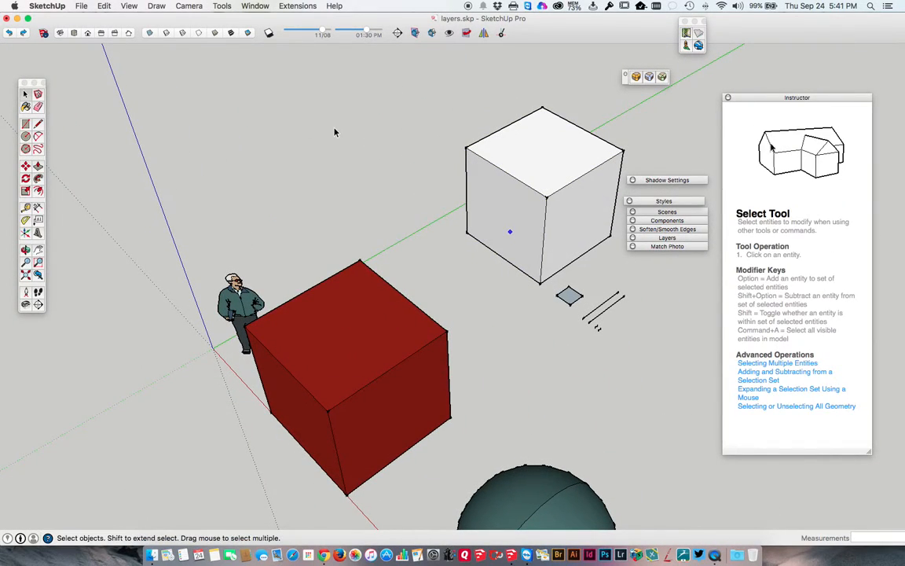